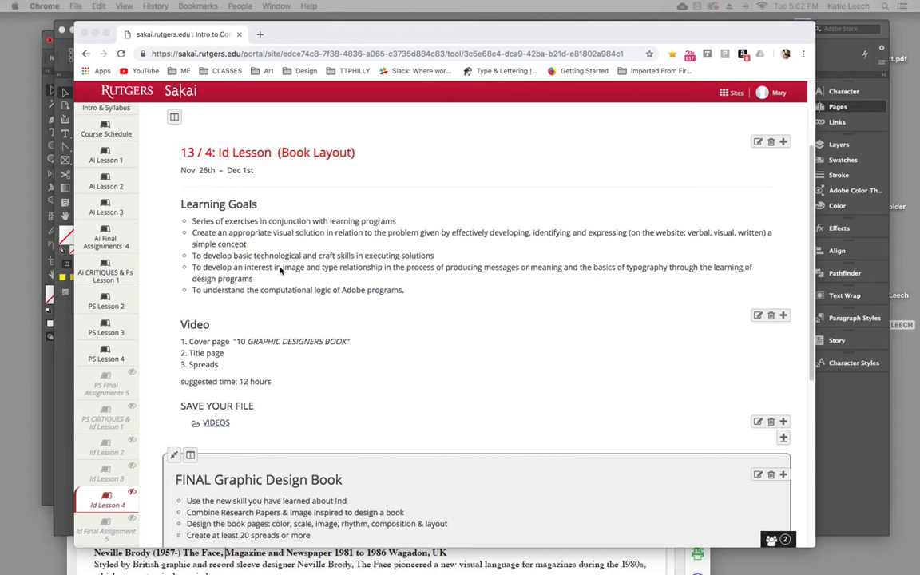
# - Review the Id Lesson 4 book layout page, including the video list, the FINAL Graphic Design Book requirements and the assessment objectives
pyautogui.scroll(-5, 363, 375)
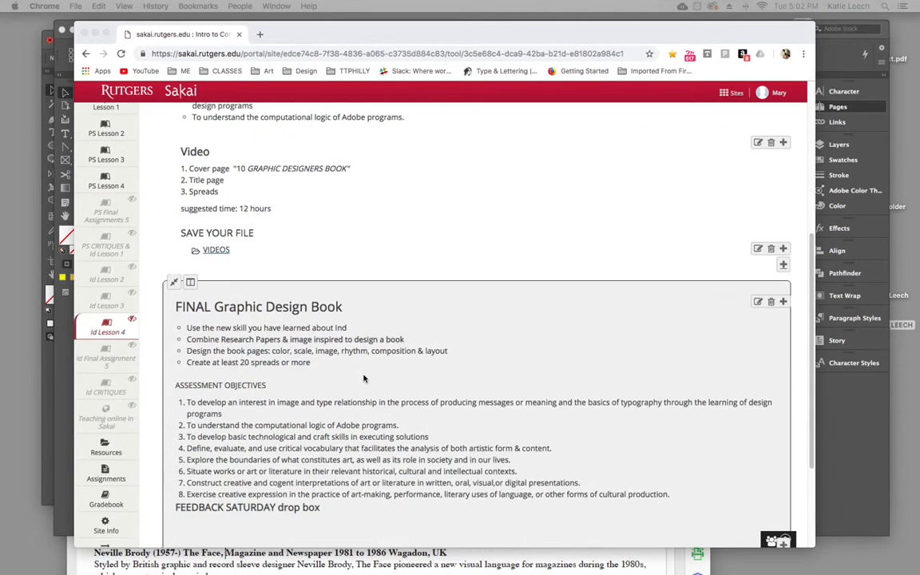
pyautogui.scroll(-2, 363, 378)
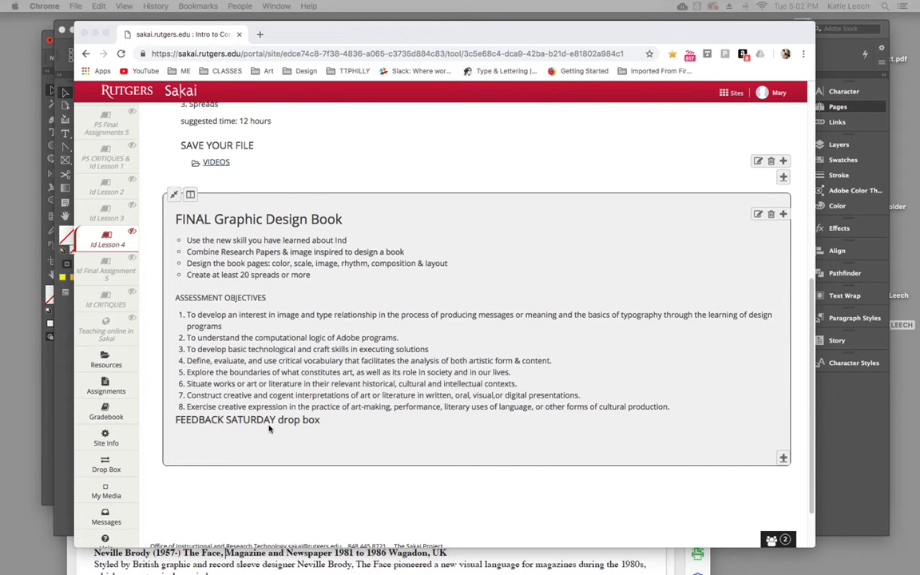
pyautogui.scroll(1, 349, 376)
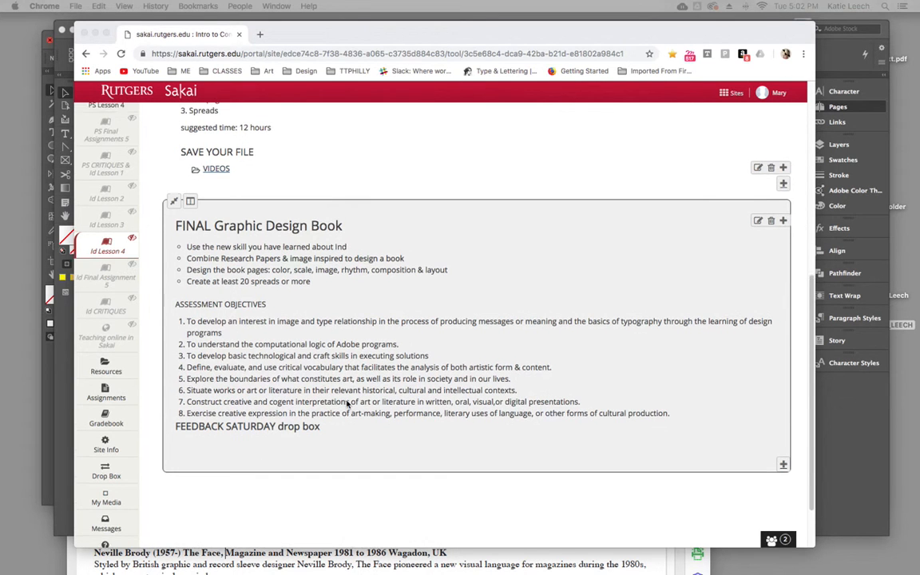
pyautogui.scroll(2, 347, 405)
pyautogui.scroll(2, 348, 383)
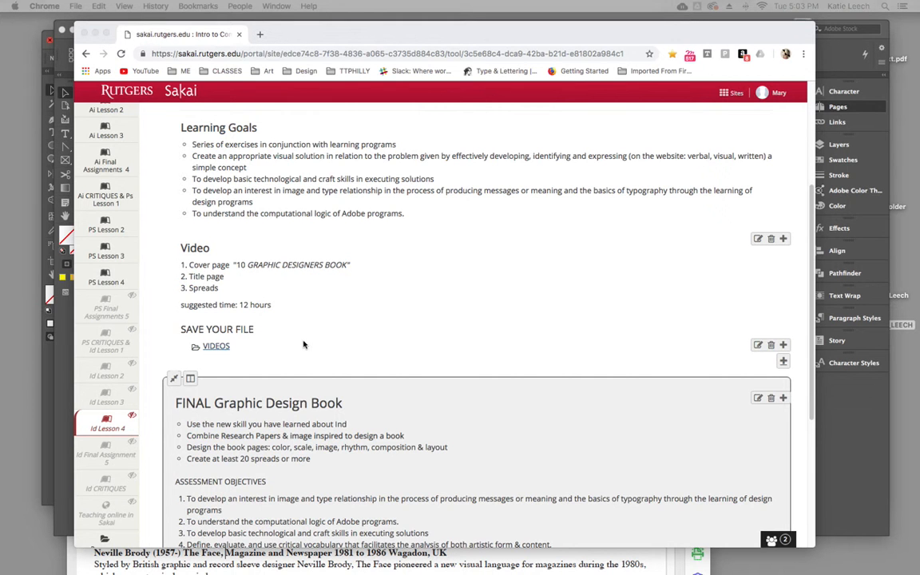
pyautogui.scroll(1, 302, 339)
pyautogui.scroll(2, 302, 339)
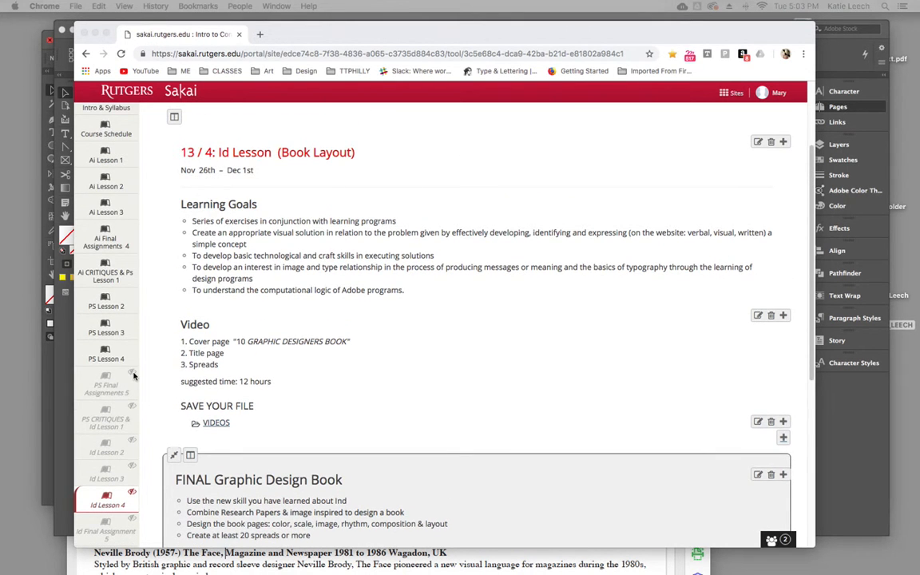
# - Open the Id Lesson 3 page and read the 10 Graphic Designers assignment instructions
pyautogui.click(103, 477)
pyautogui.click(103, 477)
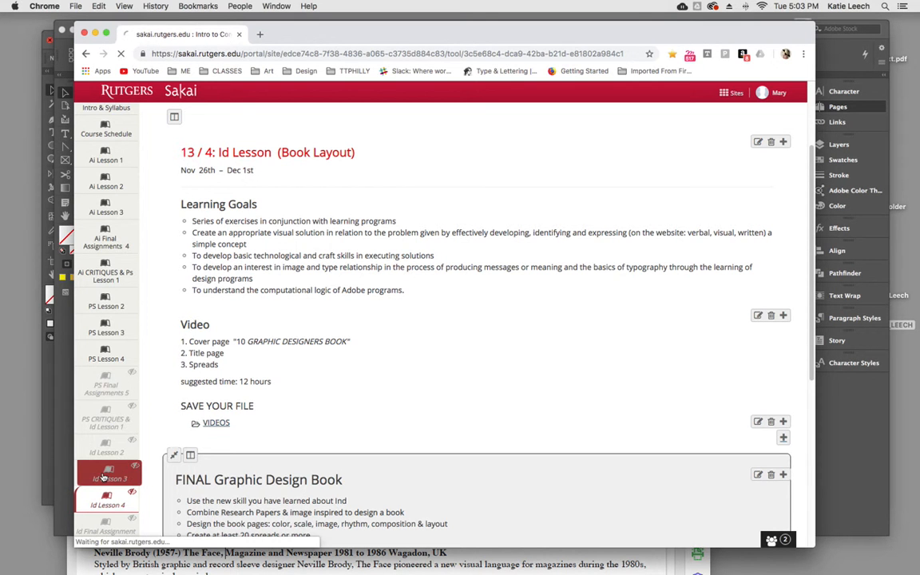
pyautogui.scroll(-5, 399, 503)
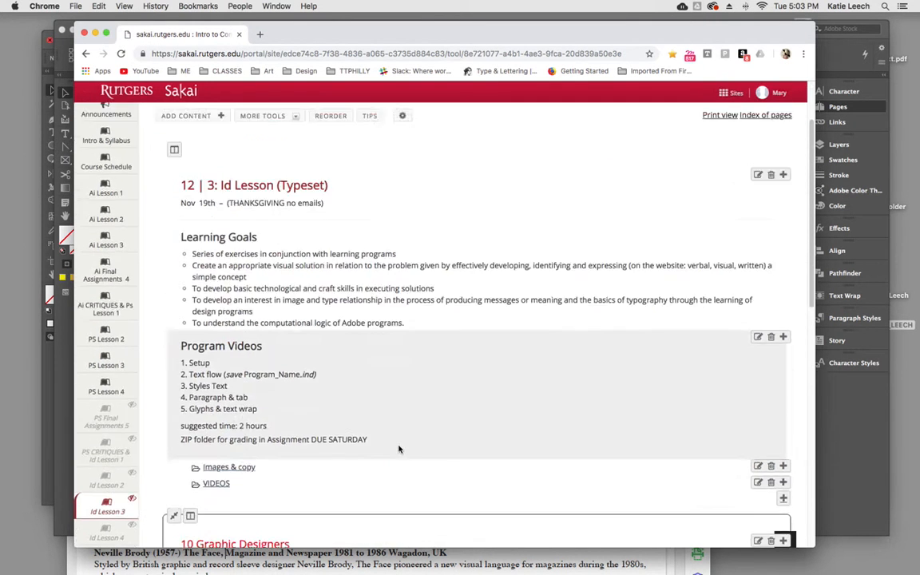
pyautogui.scroll(-5, 400, 449)
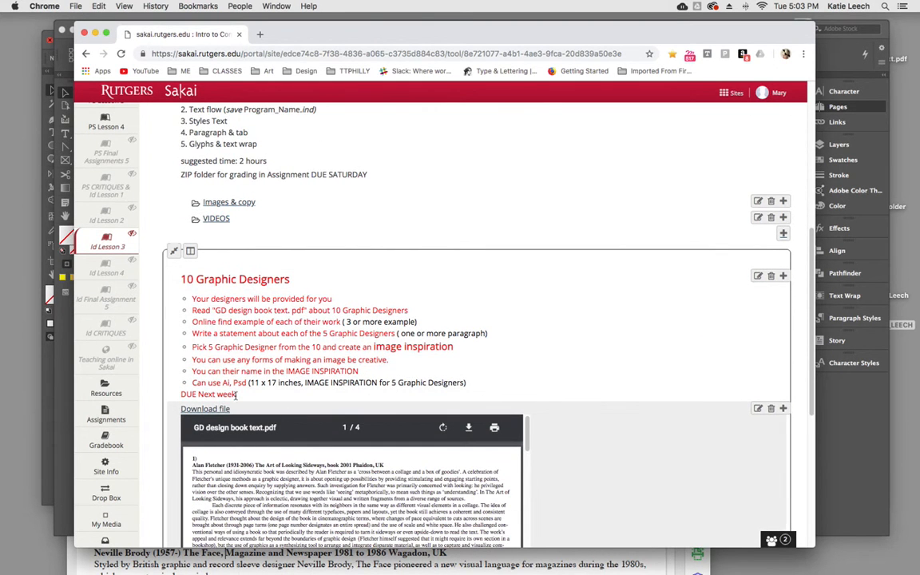
# - Minimize the browser, InDesign and Illustrator windows to uncover the project folder and the PDF
pyautogui.moveTo(388, 30); pyautogui.dragTo(0, 56)
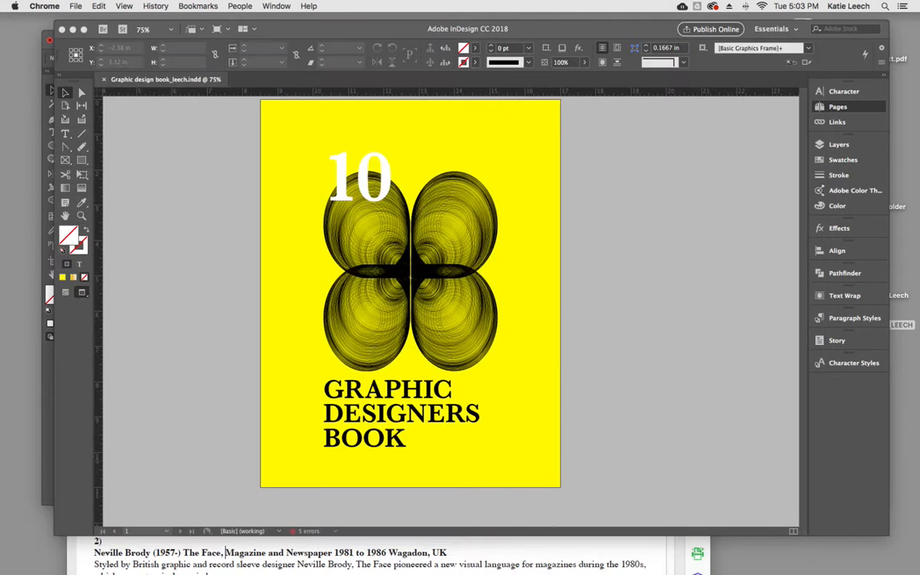
pyautogui.click(73, 29)
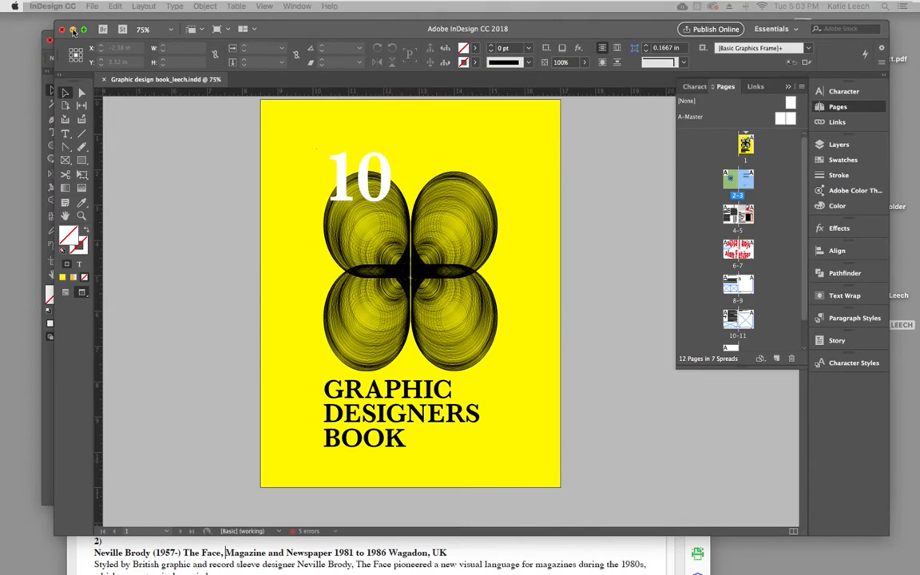
pyautogui.click(61, 39)
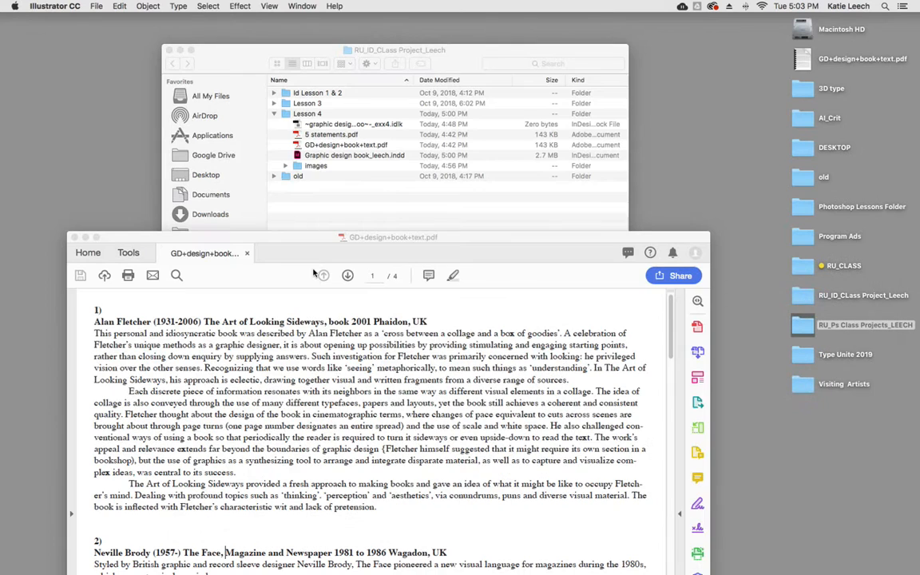
# - Bring the GD+design+book+text.pdf window forward, move it higher, and highlight the designer name and book title in entry 1's heading
pyautogui.click(216, 239)
pyautogui.moveTo(269, 237); pyautogui.dragTo(267, 73)
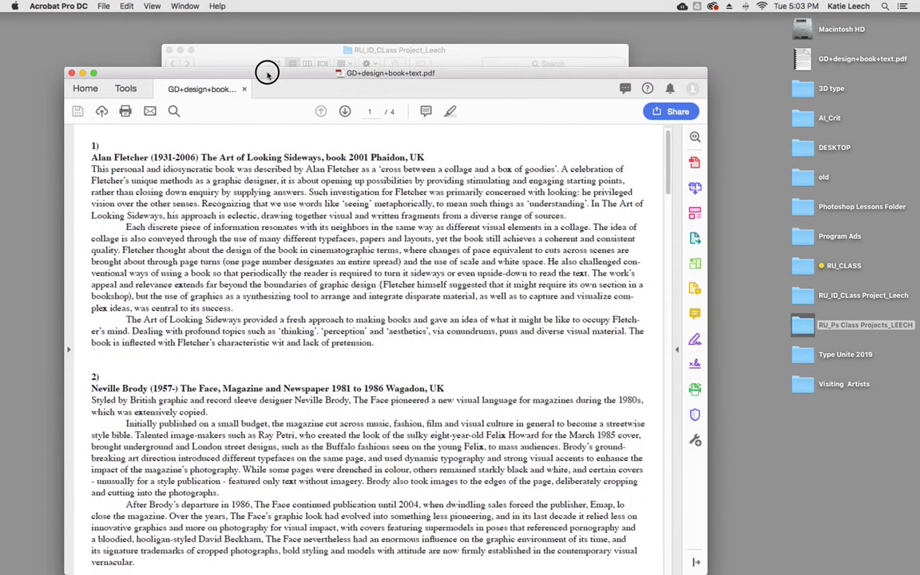
pyautogui.moveTo(136, 143); pyautogui.dragTo(90, 156)
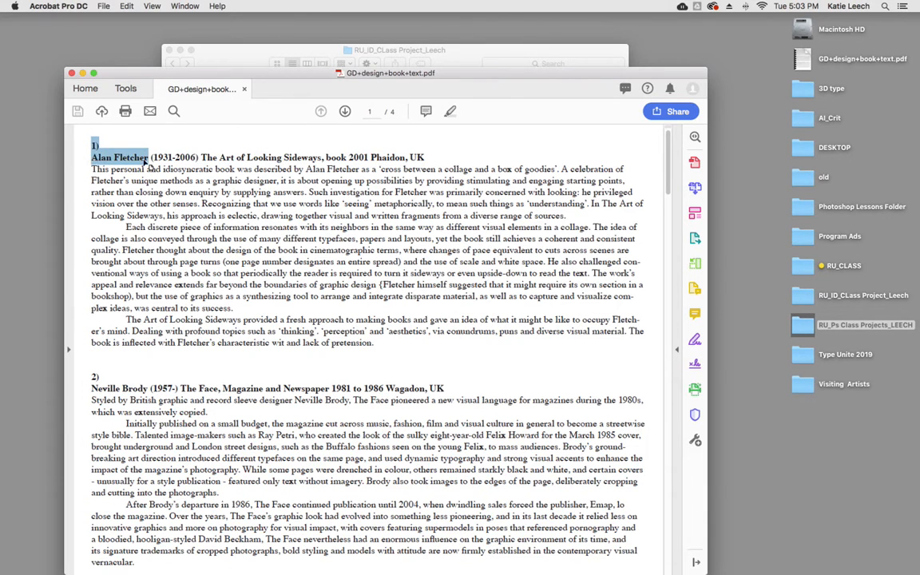
pyautogui.moveTo(200, 158); pyautogui.dragTo(427, 159)
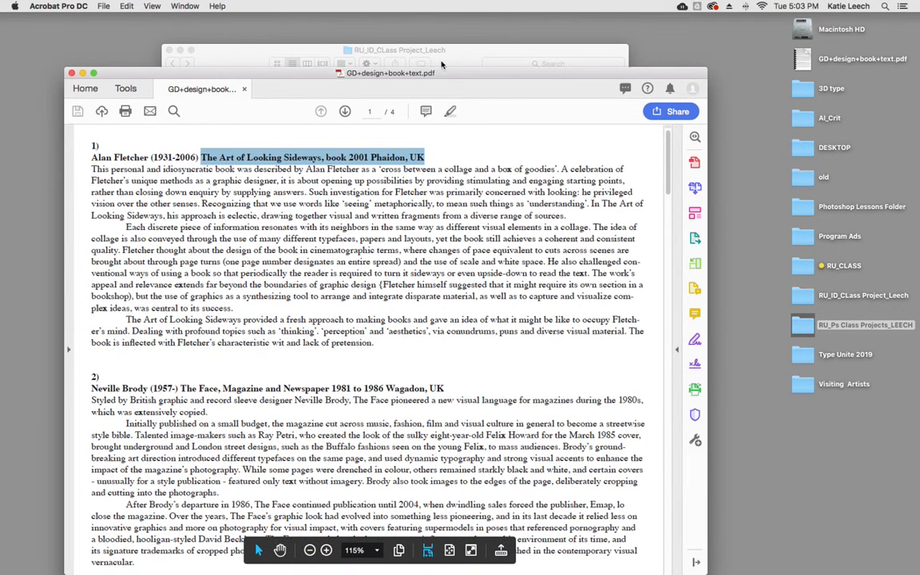
# - Switch to the Finder project folder and point out 5 statements.pdf, GD+design+book+text.pdf and the InDesign book file inside Lesson 4
pyautogui.click(397, 58)
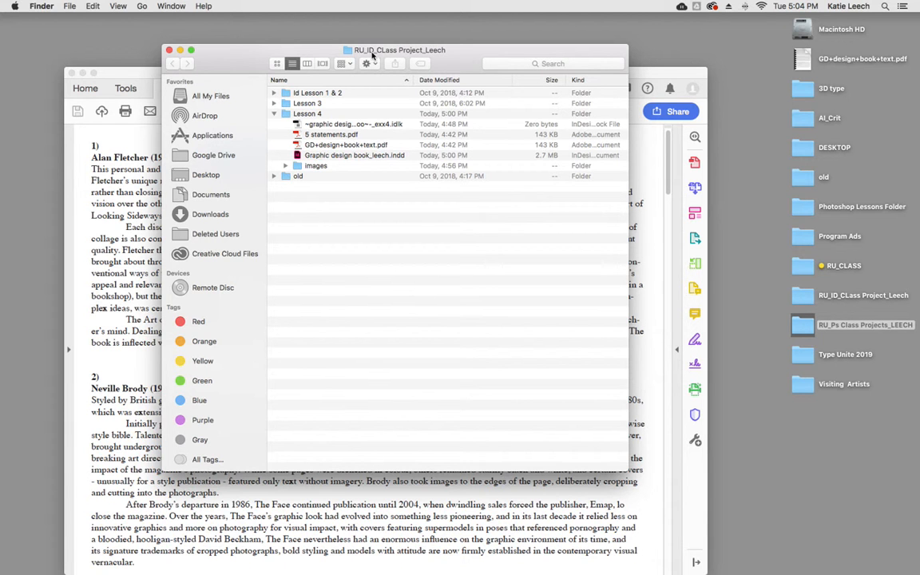
pyautogui.click(300, 133)
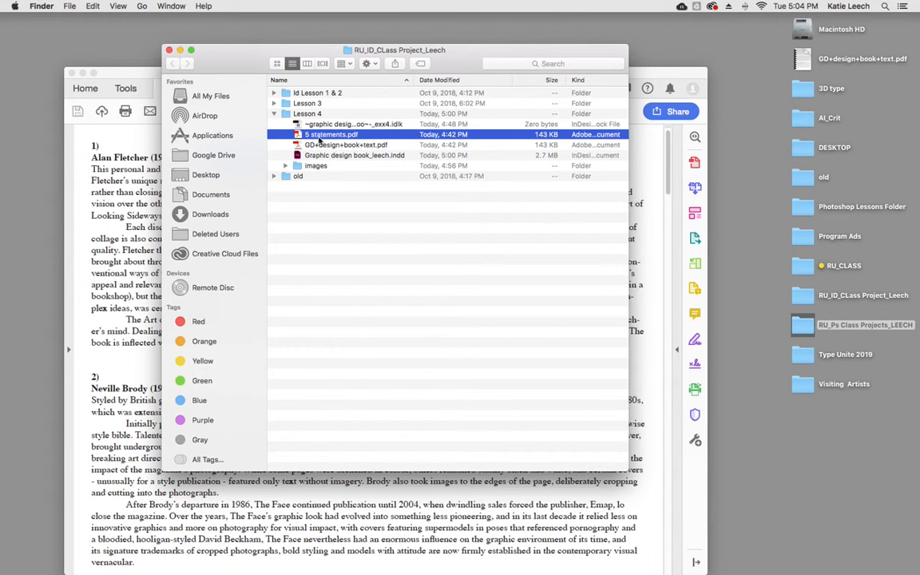
pyautogui.click(320, 145)
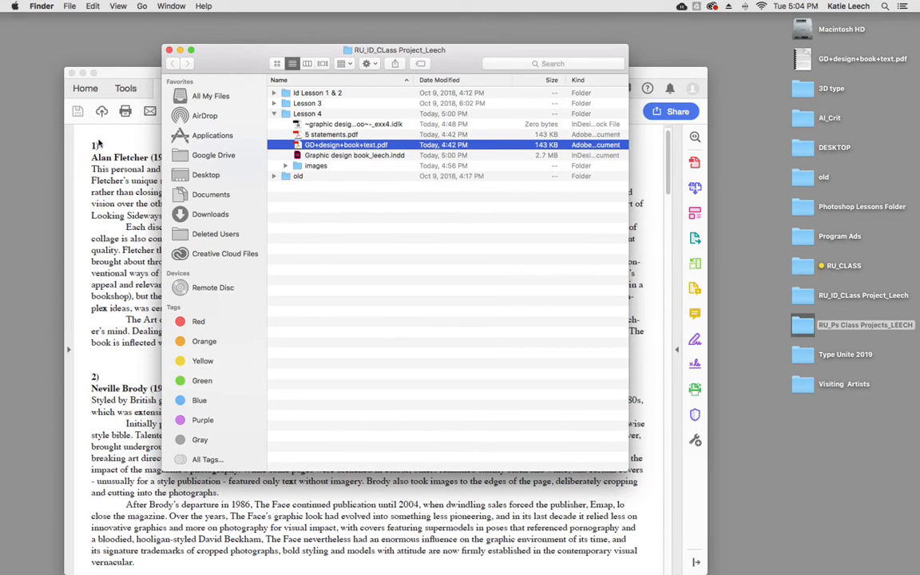
pyautogui.click(107, 70)
pyautogui.click(229, 49)
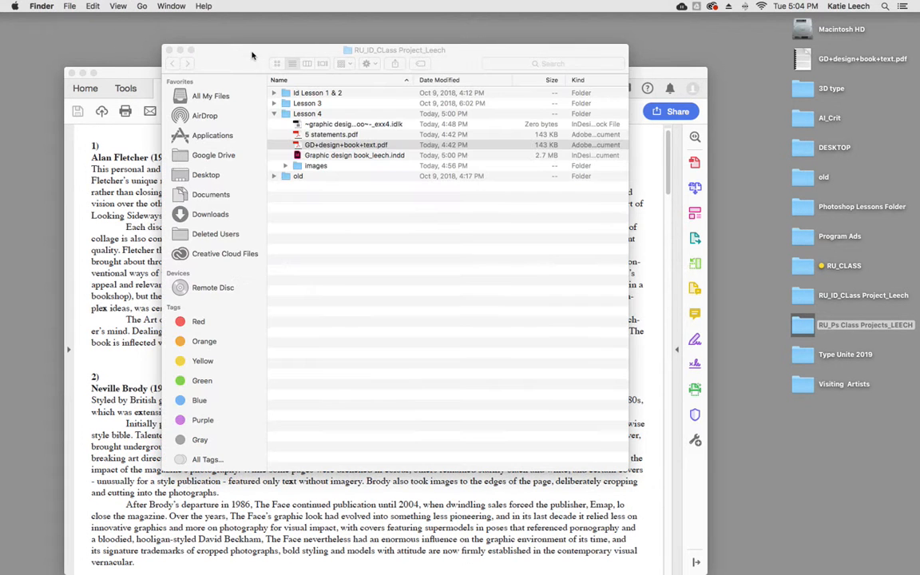
pyautogui.click(330, 156)
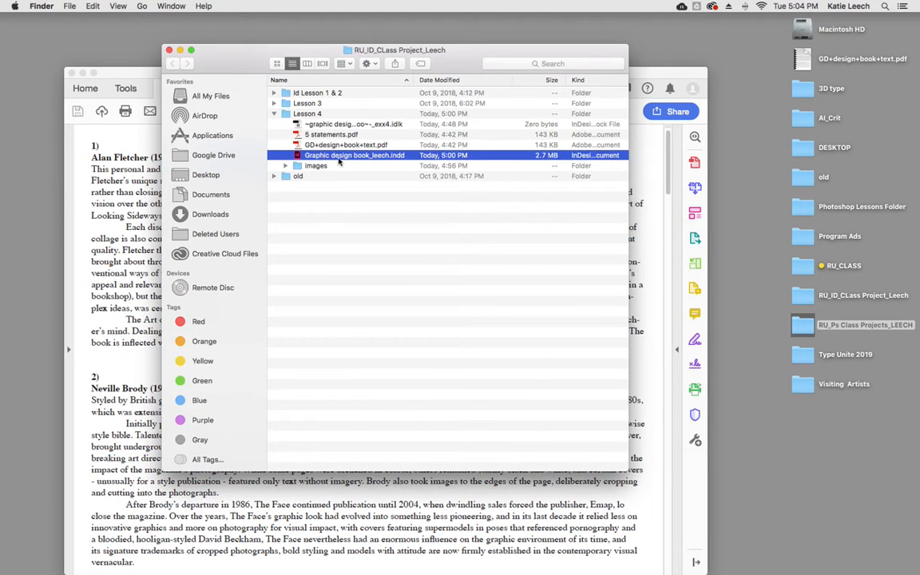
# - Expand the images folder and its Alan Fletcher subfolder, compare with the PDF entry, and select Alan Fletcher.tif
pyautogui.click(286, 166)
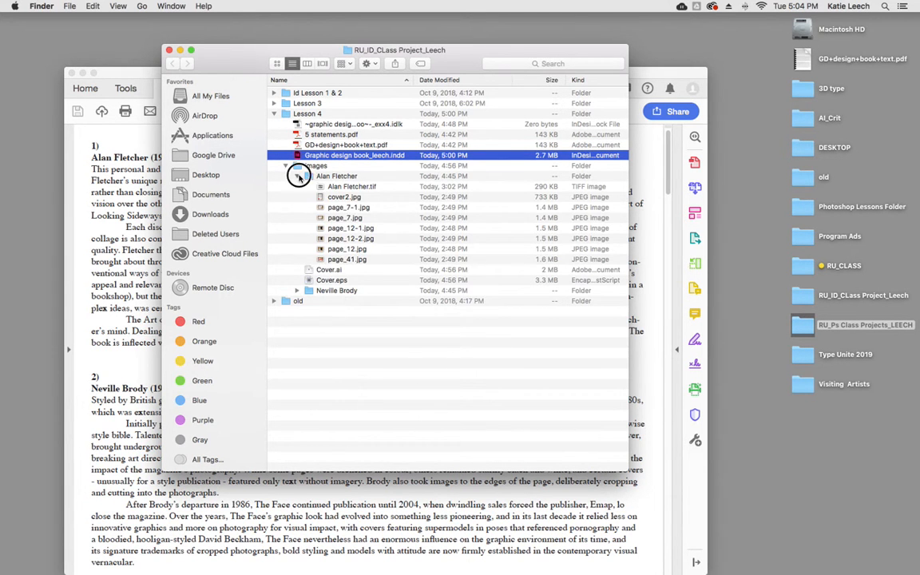
pyautogui.click(298, 176)
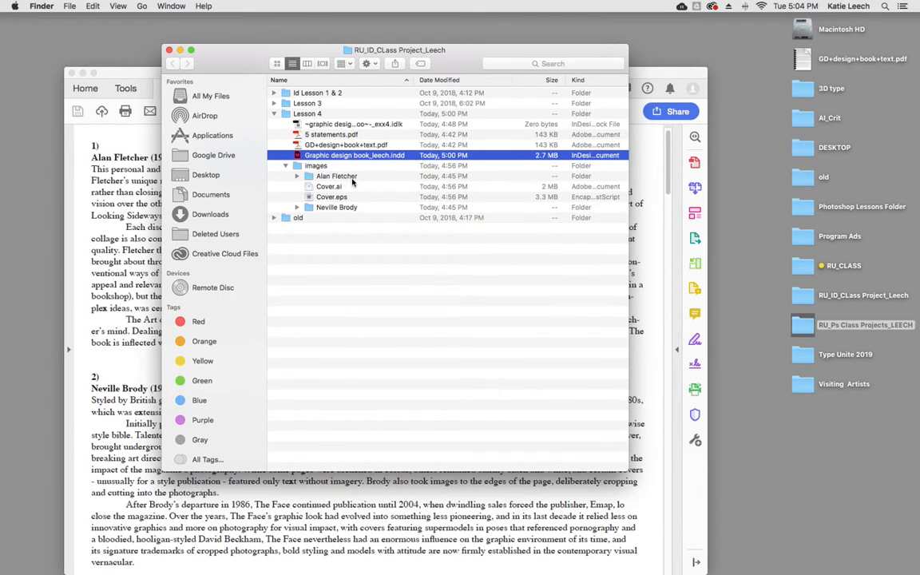
pyautogui.click(113, 173)
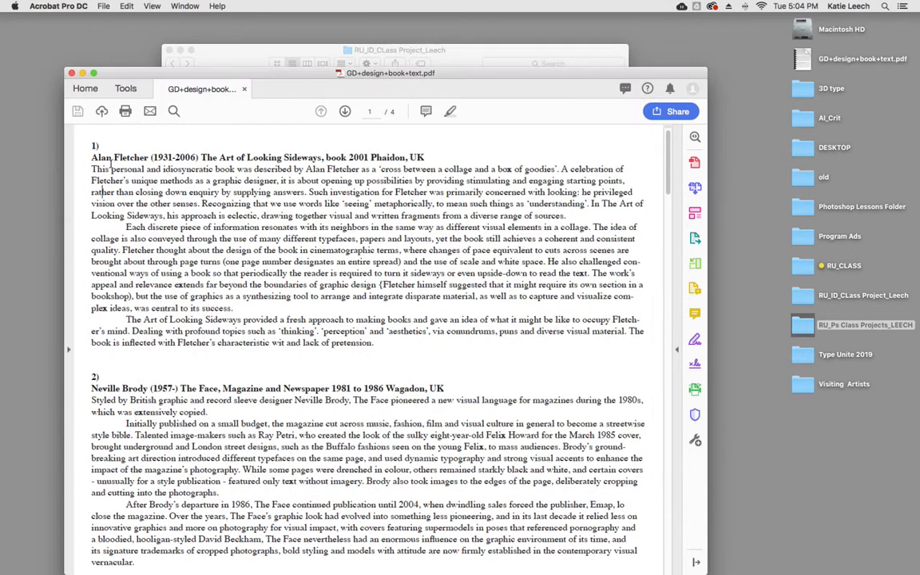
pyautogui.click(256, 55)
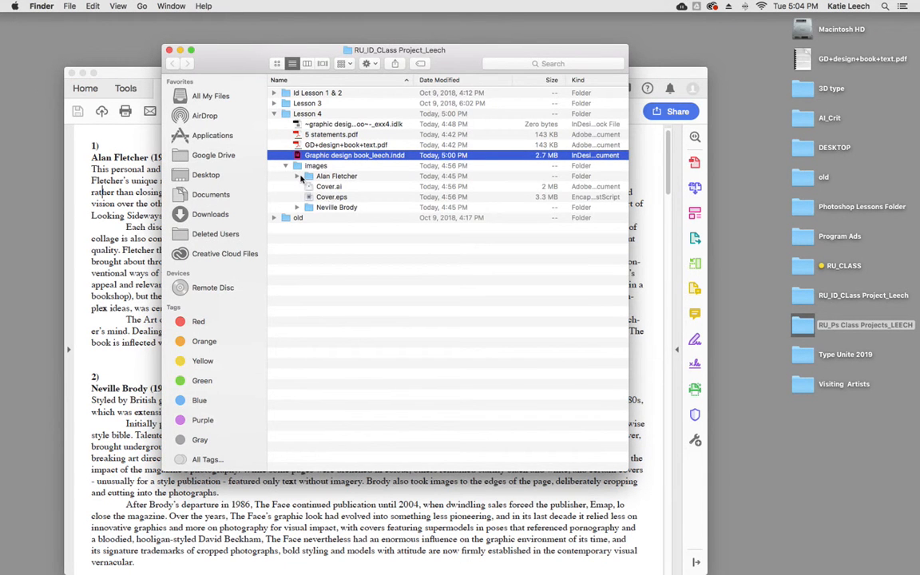
pyautogui.click(298, 176)
pyautogui.click(330, 187)
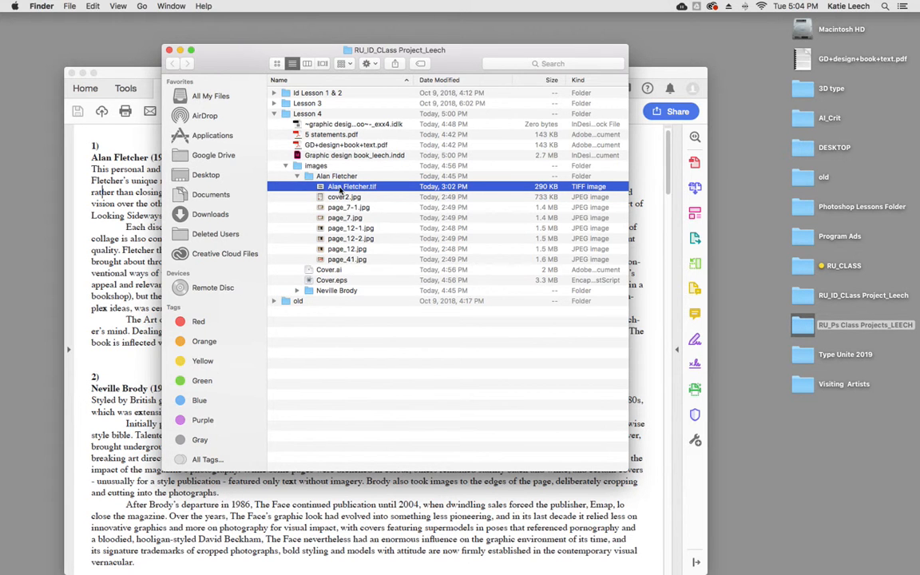
pyautogui.click(334, 188)
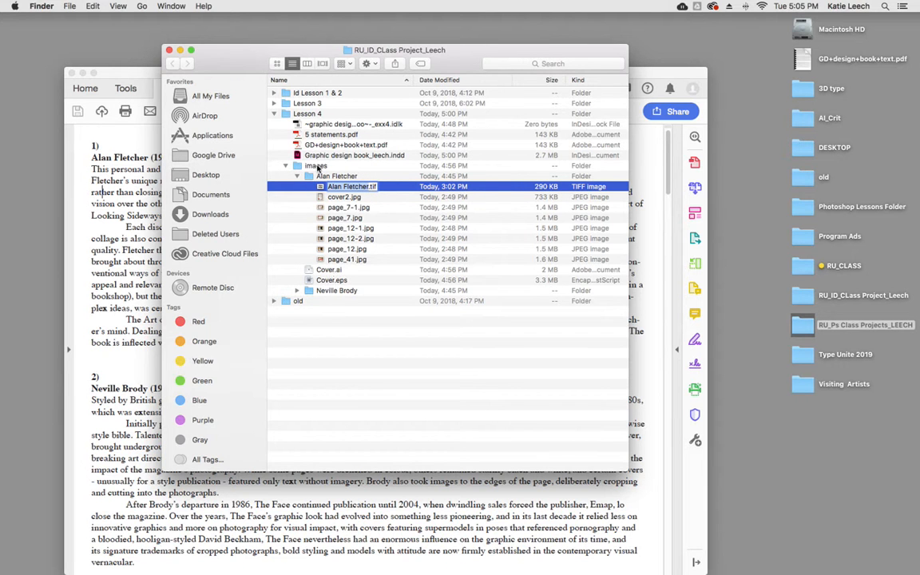
# - Review the Alan Fletcher image files once more and collapse the Alan Fletcher, images and Lesson 4 folders
pyautogui.click(298, 176)
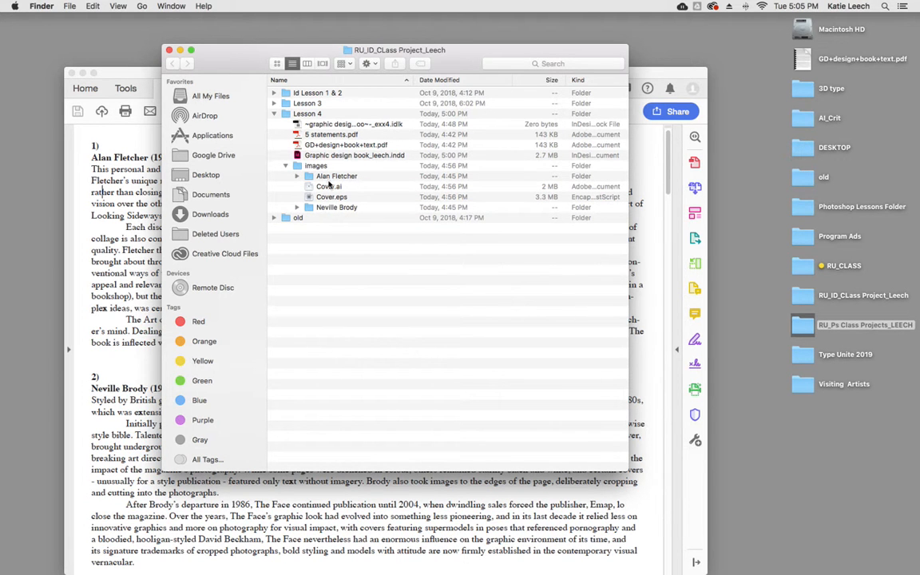
pyautogui.click(298, 176)
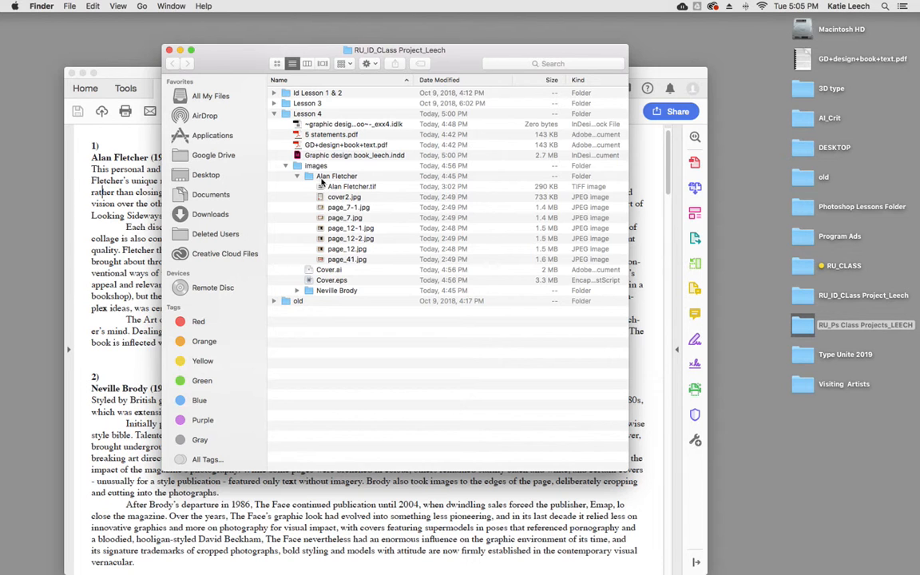
pyautogui.click(297, 176)
pyautogui.click(286, 165)
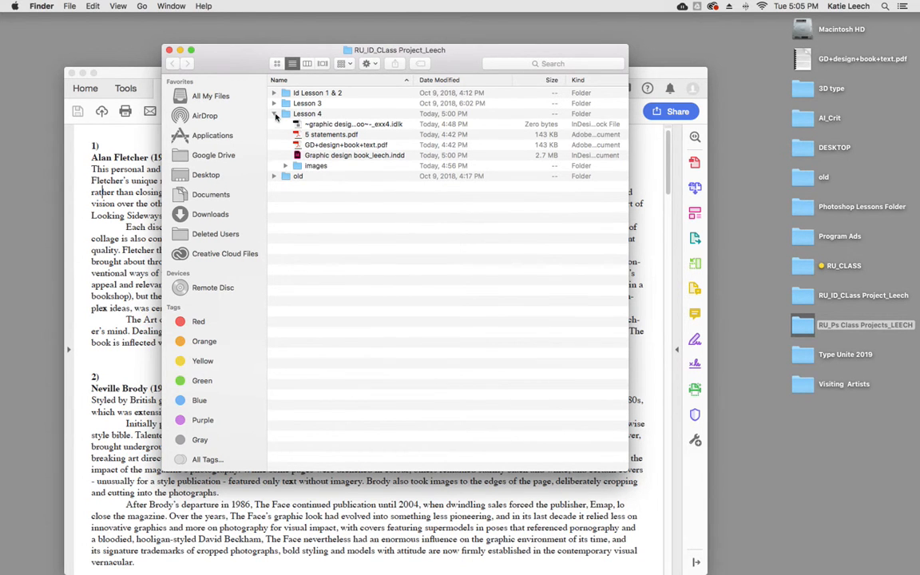
pyautogui.click(274, 114)
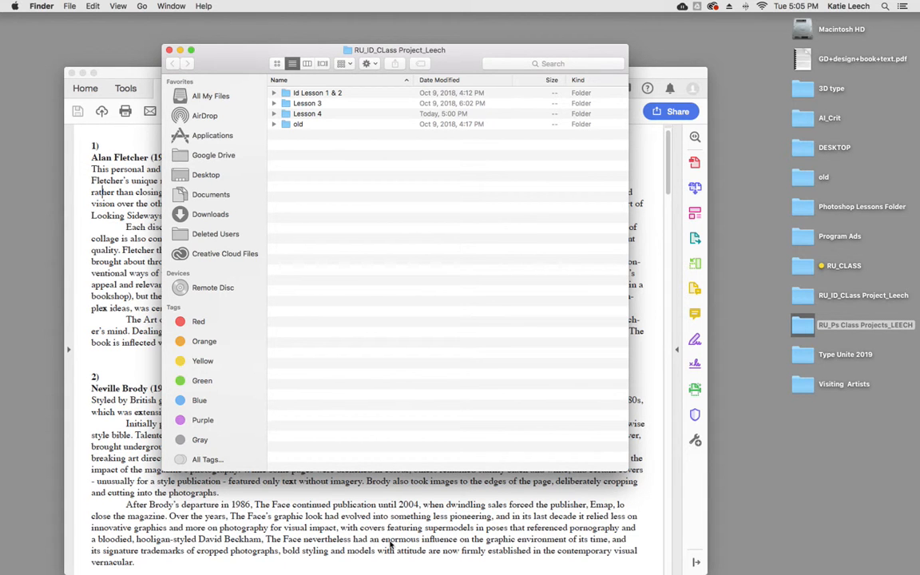
# - Switch to the InDesign book document and examine the cover and the title page spread with its designer list and page numbers
pyautogui.click(364, 529)
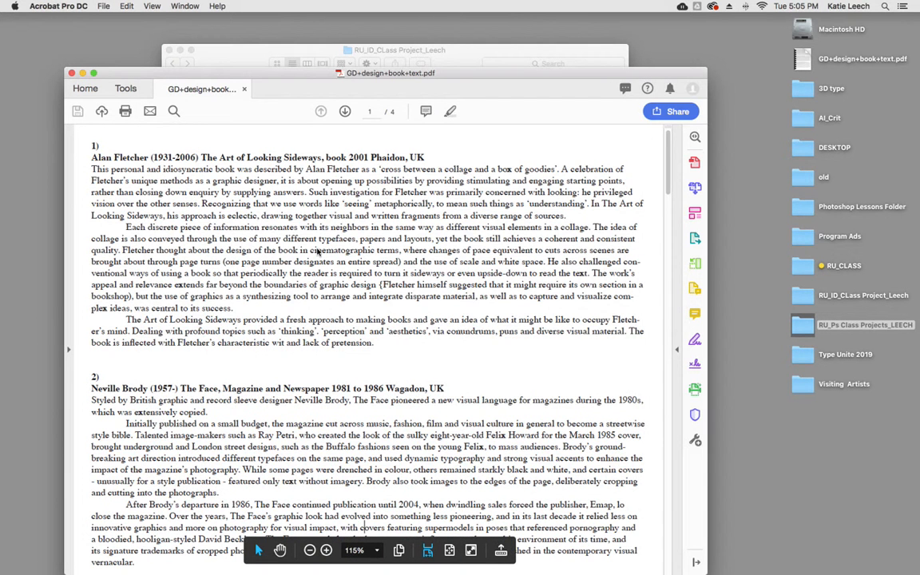
pyautogui.moveTo(455, 559)
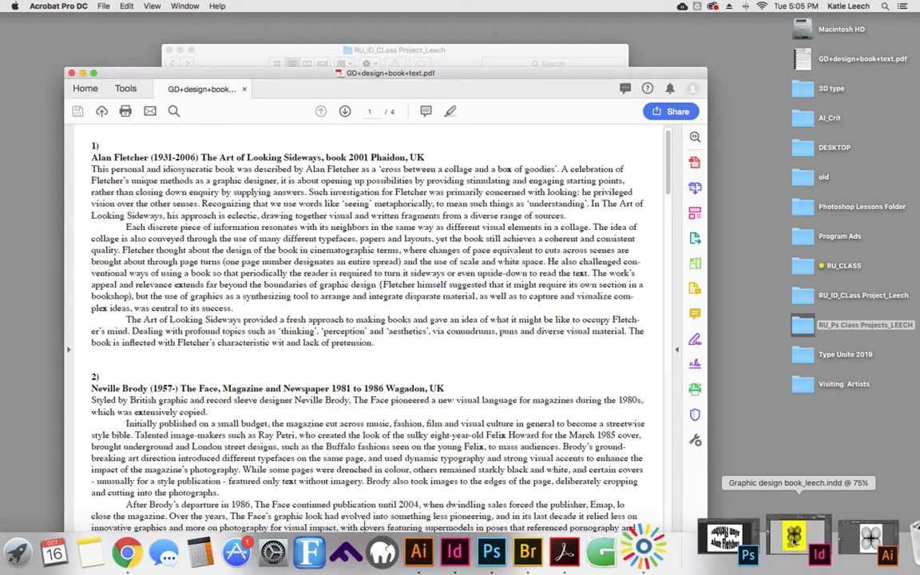
pyautogui.click(793, 540)
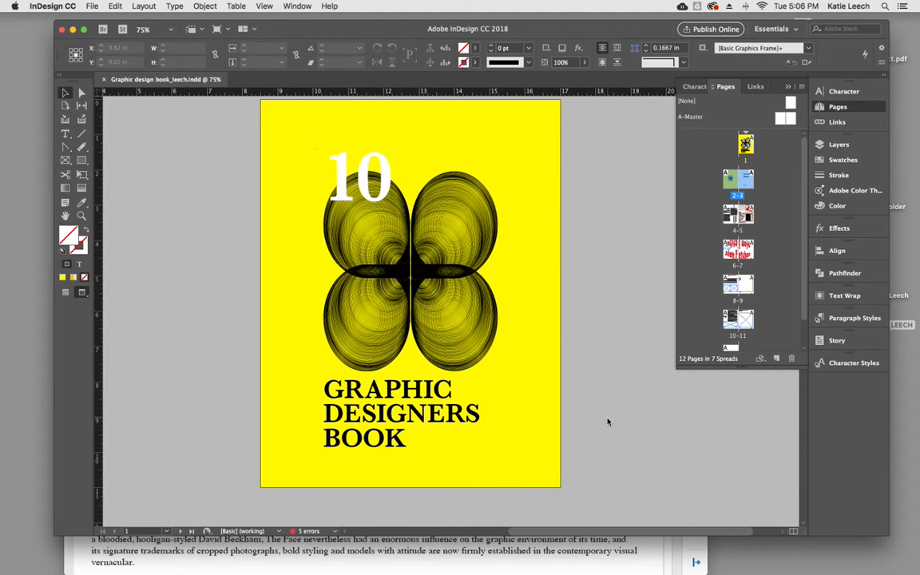
pyautogui.scroll(-8, 607, 422)
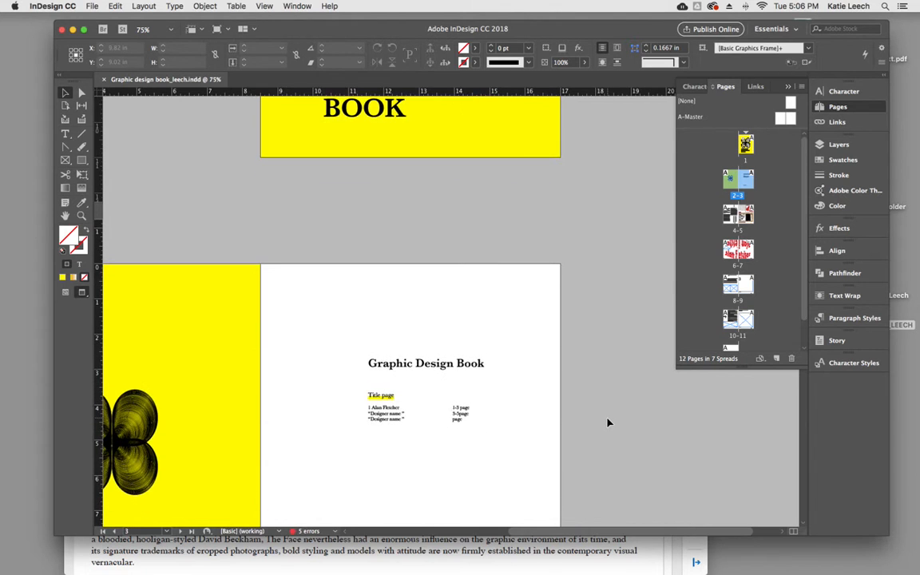
pyautogui.scroll(-3, 608, 422)
pyautogui.moveTo(425, 408); pyautogui.dragTo(356, 335)
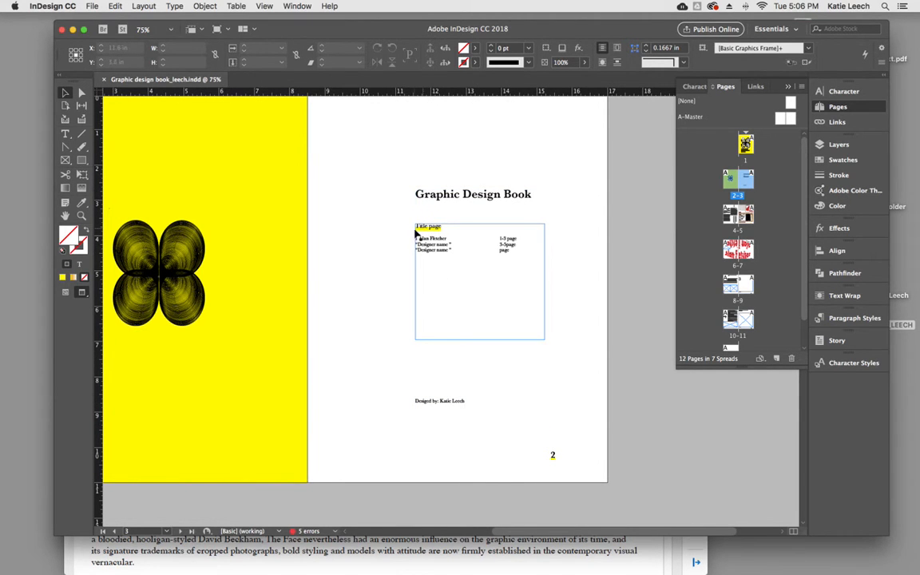
pyautogui.moveTo(391, 334); pyautogui.dragTo(398, 280)
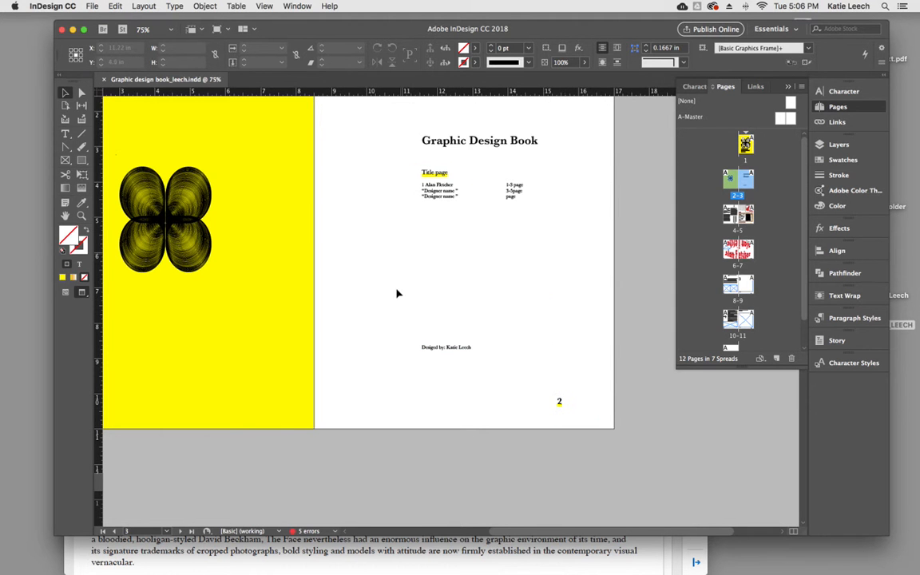
# - Try to recolour the vertical 'THINKING', 'PERCEPTION' & 'AESTHETICS' quote on the Alan Fletcher spread to yellow, C=0 M=0 Y=100 K=0
pyautogui.scroll(-10, 386, 357)
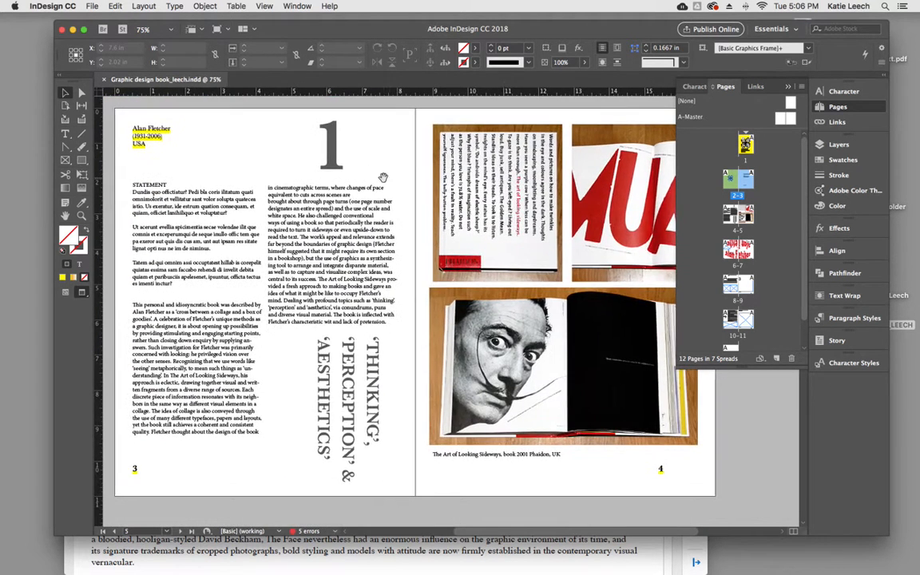
pyautogui.click(788, 87)
pyautogui.doubleClick(335, 379)
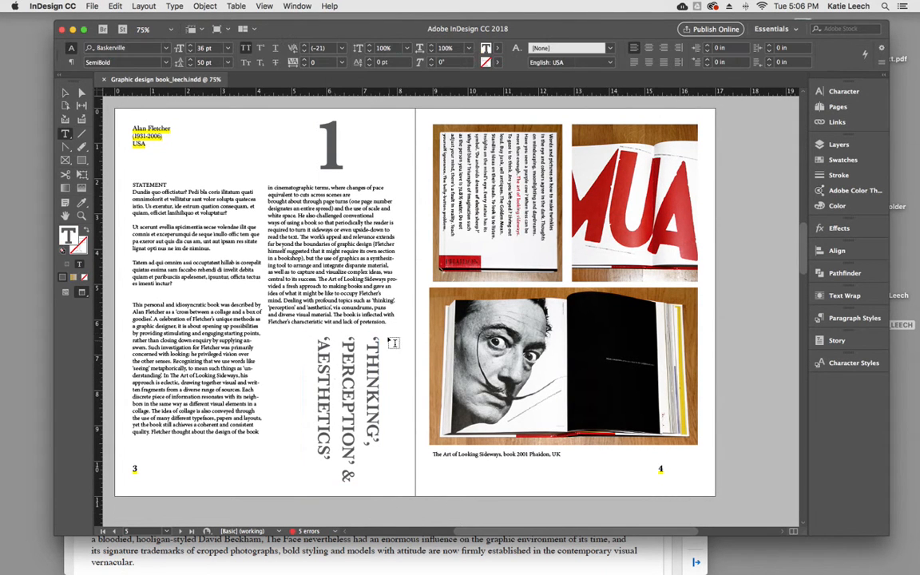
pyautogui.moveTo(373, 337); pyautogui.dragTo(276, 435)
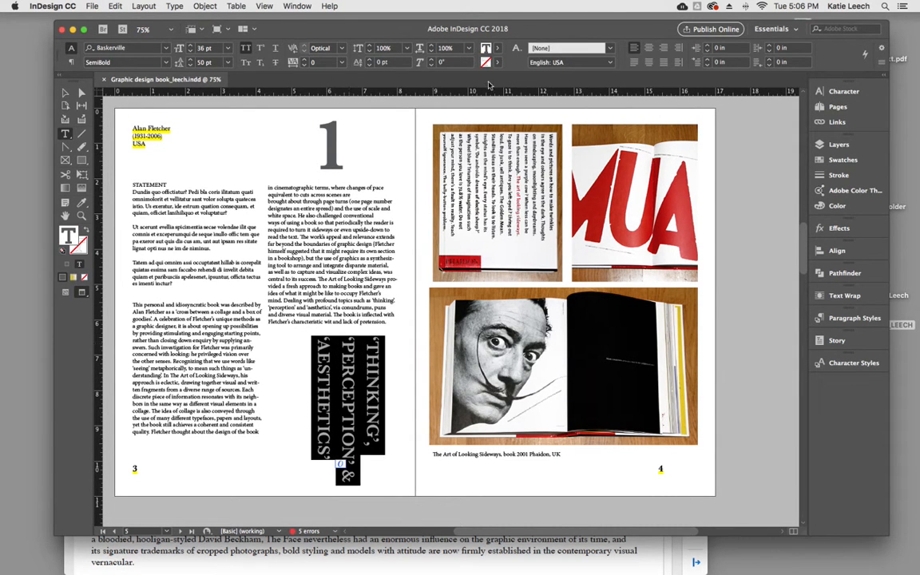
pyautogui.click(497, 49)
pyautogui.click(391, 154)
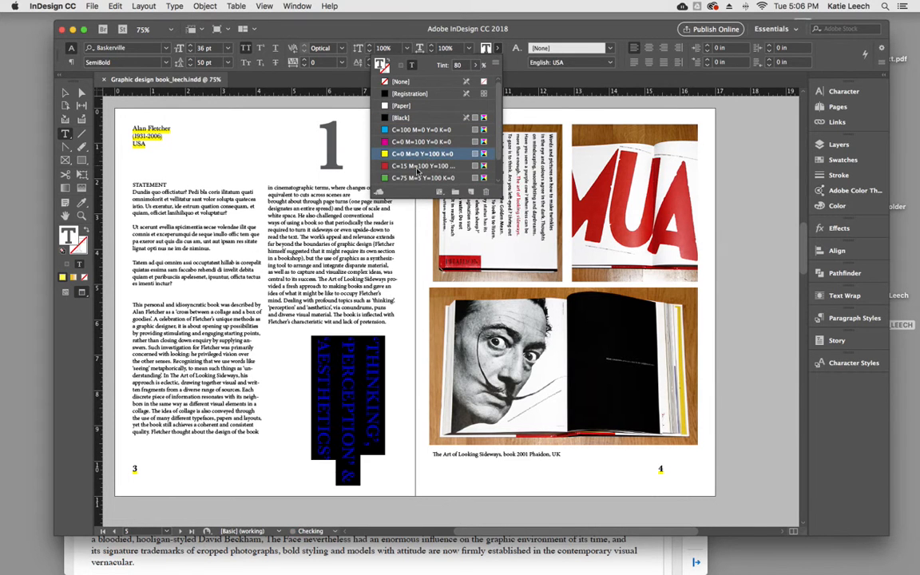
pyautogui.click(294, 362)
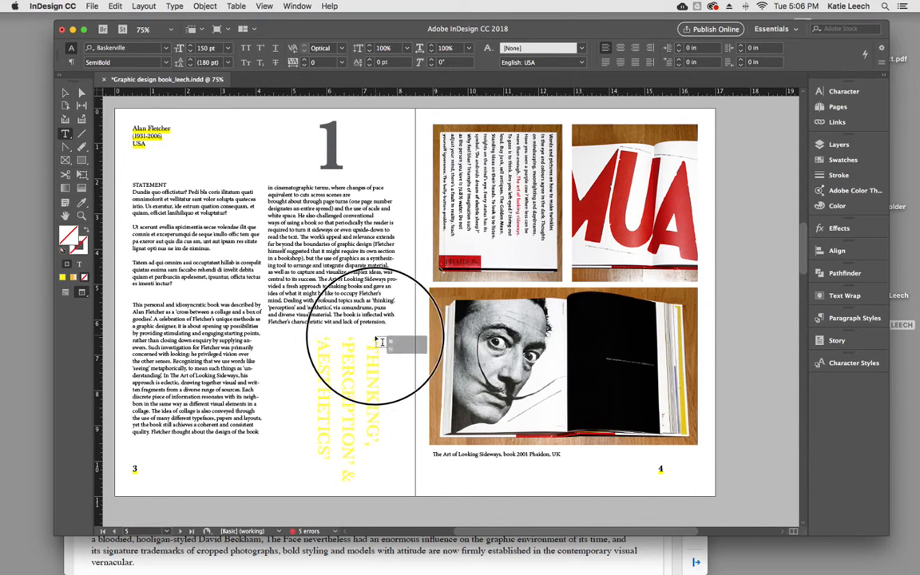
# - Select all text in the vertical quote frame on page 3 and fill it with C=0 M=0 Y=100 K=0
pyautogui.click(323, 401)
pyautogui.press('super+a')
pyautogui.press('super+s')
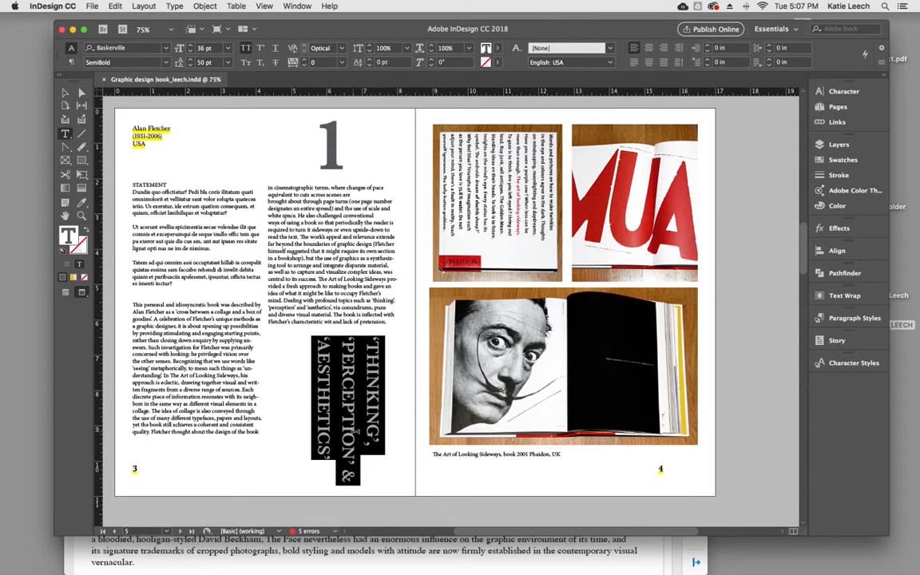
pyautogui.click(497, 48)
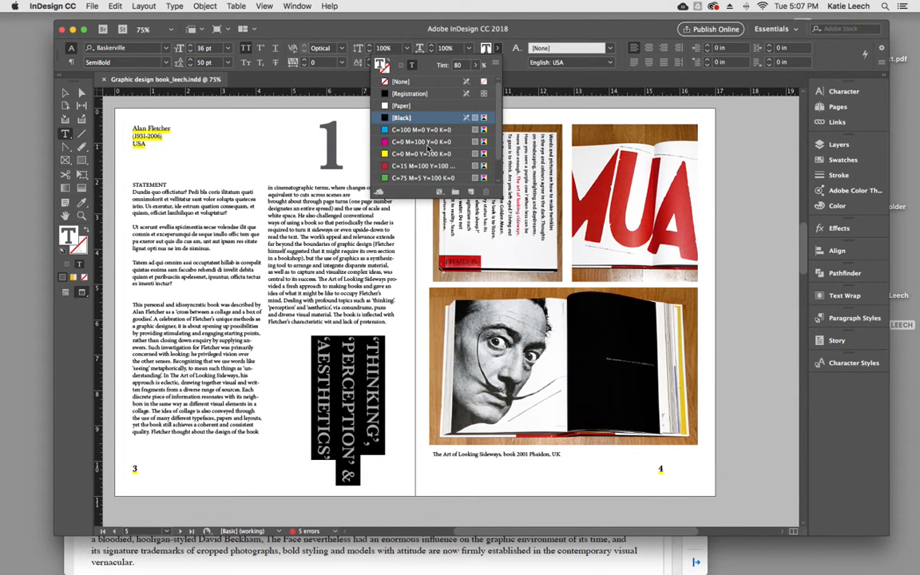
pyautogui.click(426, 154)
pyautogui.click(66, 94)
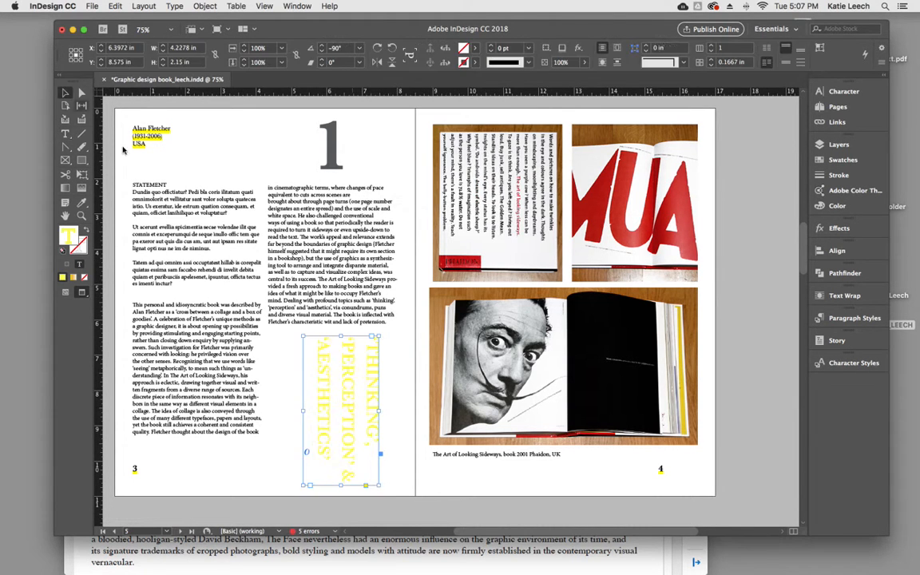
# - Move the yellow quote over the second text column and enlarge its frame to about 8.68 by 4.42 in
pyautogui.moveTo(349, 366); pyautogui.dragTo(292, 220)
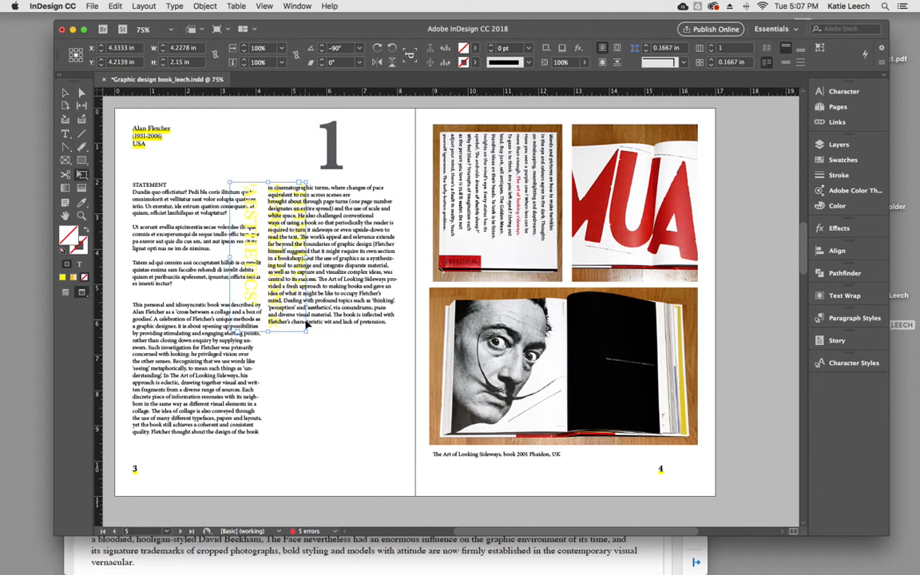
pyautogui.moveTo(306, 335); pyautogui.dragTo(388, 488)
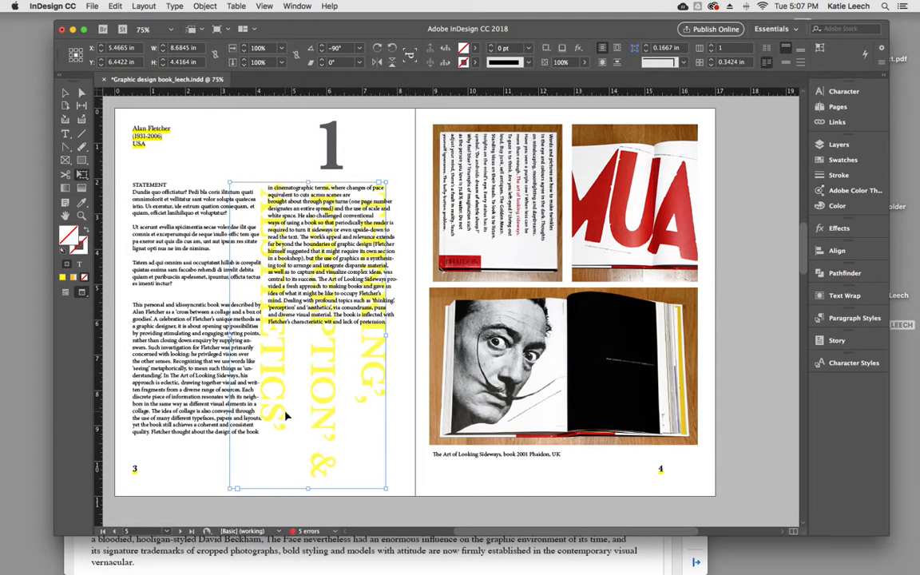
pyautogui.moveTo(317, 414); pyautogui.dragTo(326, 415)
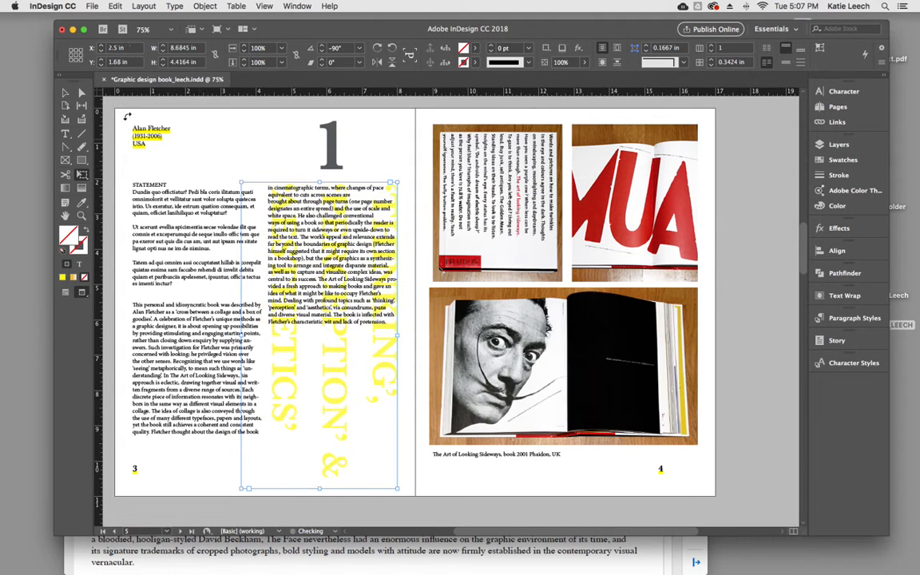
pyautogui.click(167, 148)
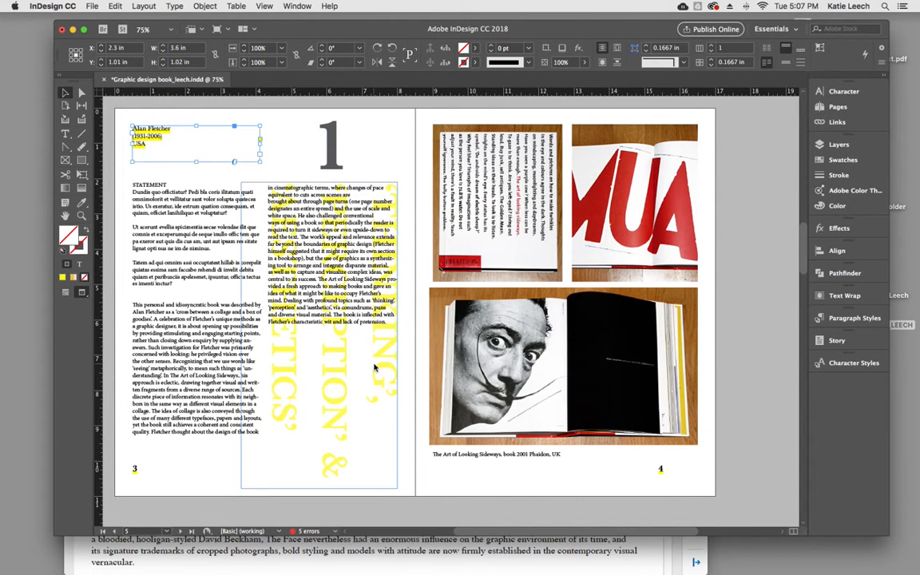
pyautogui.click(446, 494)
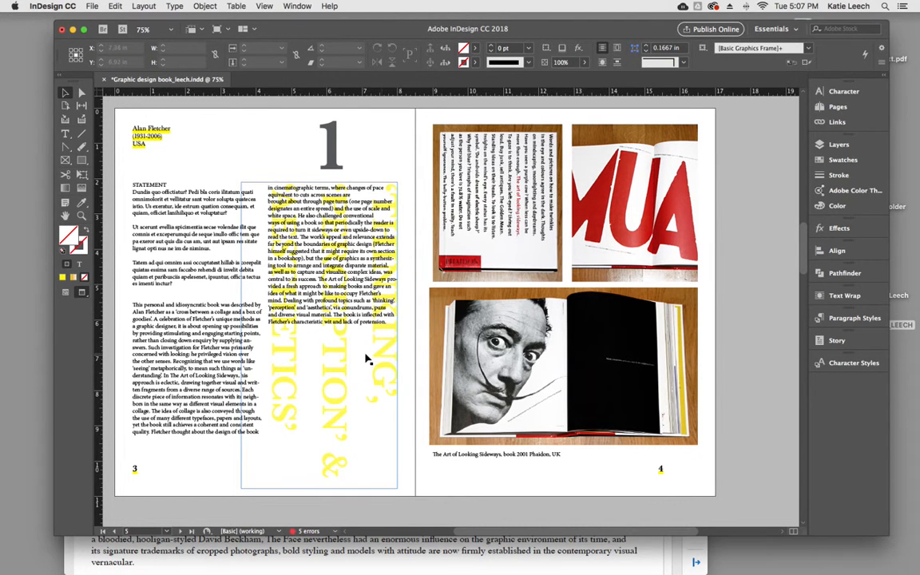
# - Narrow the large open-book portrait image on page 4 to 7.5 in wide, aligning its left edge with the image above
pyautogui.click(432, 356)
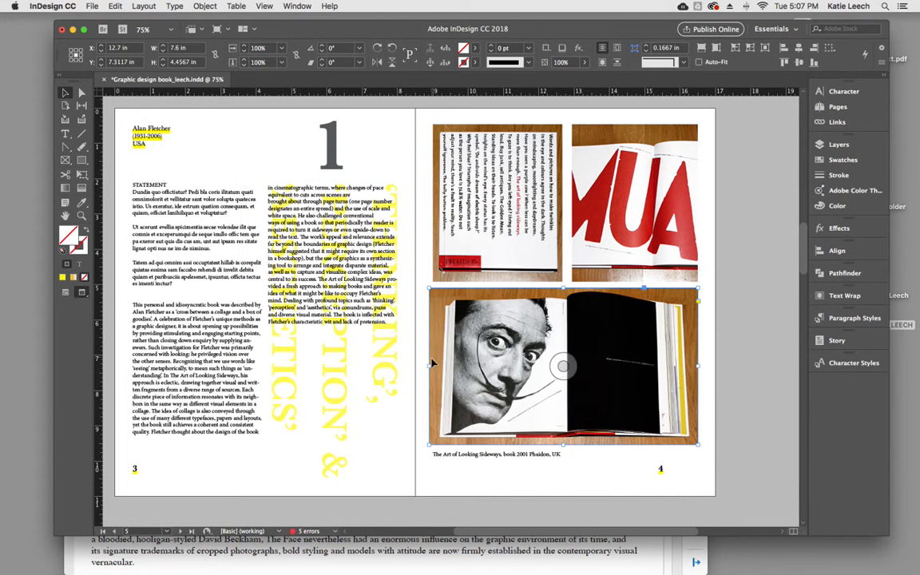
pyautogui.moveTo(429, 366); pyautogui.dragTo(433, 367)
pyautogui.scroll(-2, 450, 389)
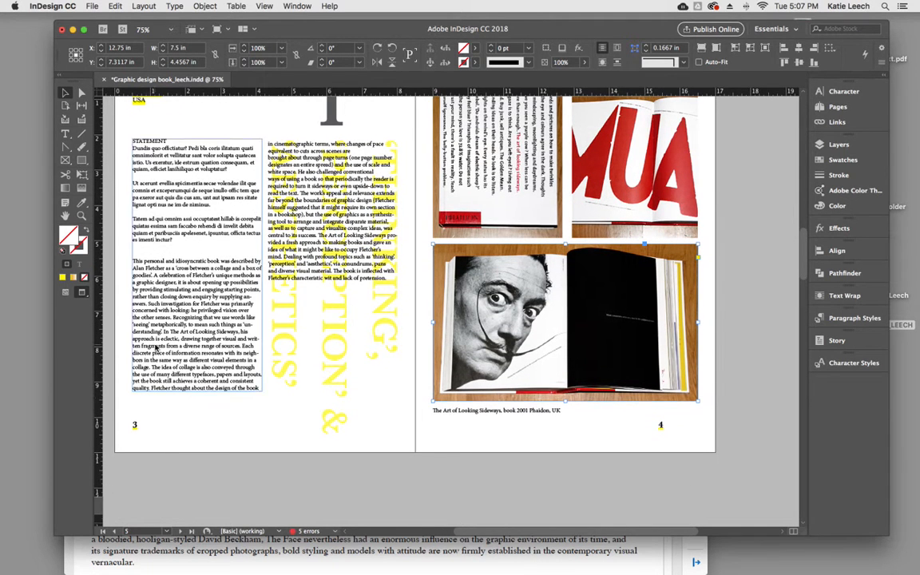
# - Narrow the yellow quote frame to about 3.67 in so it matches the second text column, and adjust its vertical position
pyautogui.scroll(1, 156, 349)
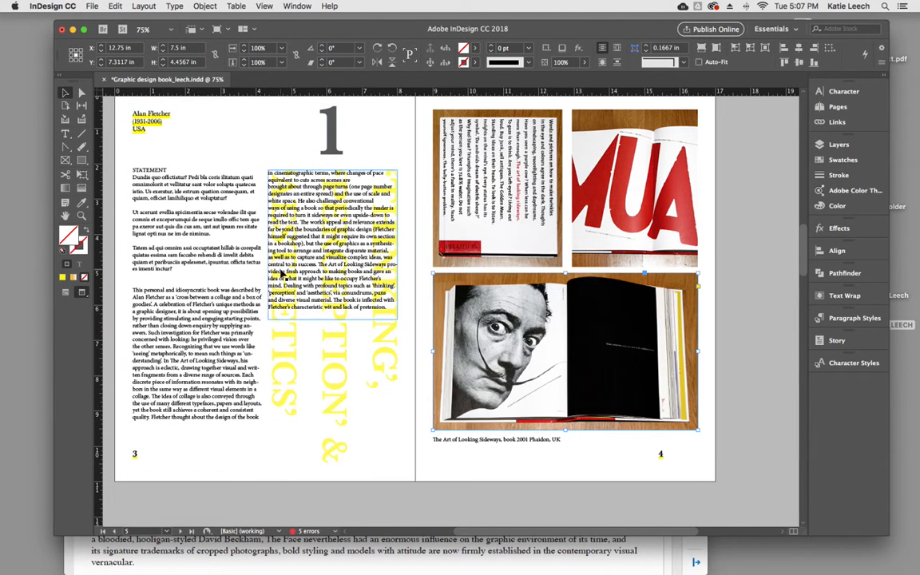
pyautogui.click(278, 363)
pyautogui.moveTo(242, 320); pyautogui.dragTo(269, 313)
pyautogui.click(237, 397)
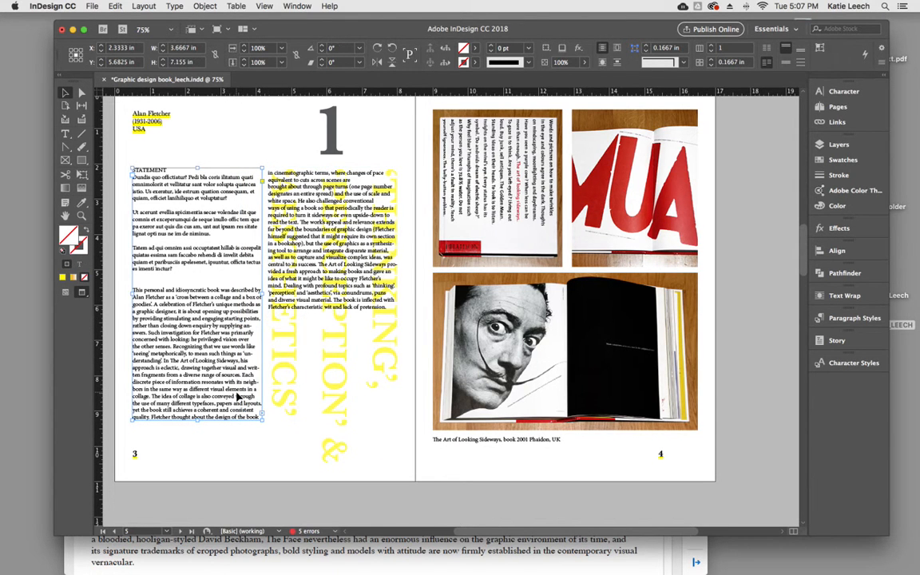
pyautogui.scroll(-1, 237, 397)
pyautogui.click(310, 399)
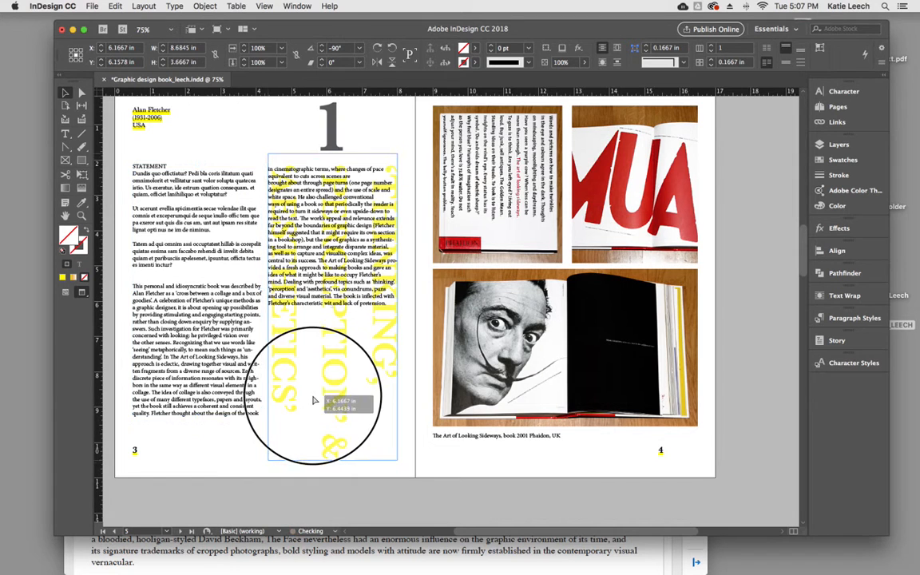
# - Review the red Alan Fletcher lettering spread on pages 5 and 6, and return to the cover
pyautogui.scroll(-10, 222, 417)
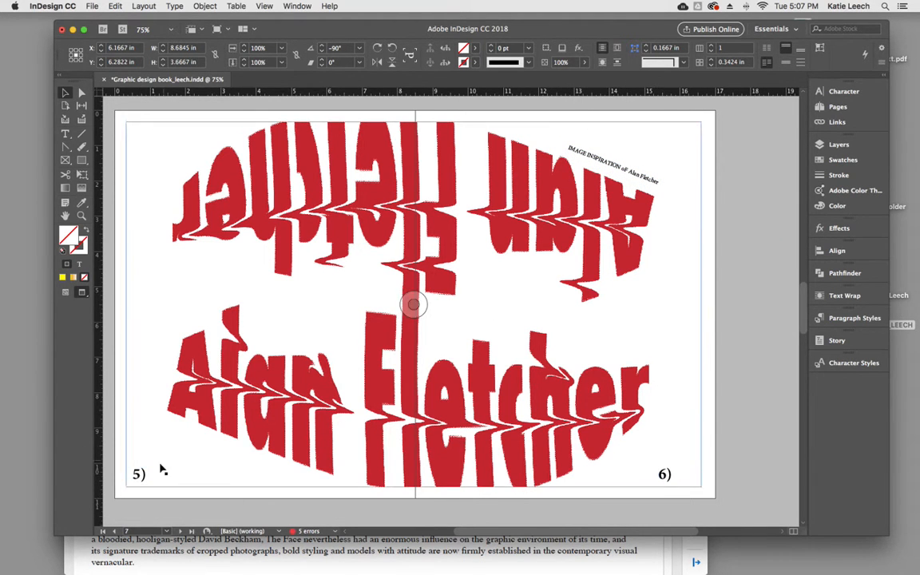
pyautogui.scroll(20, 184, 415)
pyautogui.scroll(10, 184, 416)
pyautogui.scroll(-1, 183, 417)
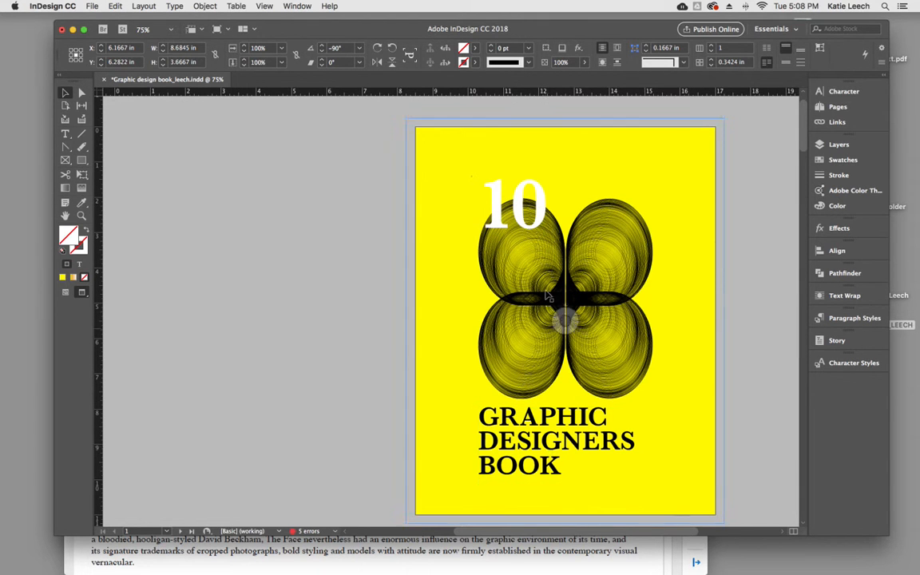
# - Inspect the type formatting of the cover's white 10 and its GRAPHIC DESIGNERS BOOK title
pyautogui.doubleClick(527, 204)
pyautogui.moveTo(542, 197); pyautogui.dragTo(469, 203)
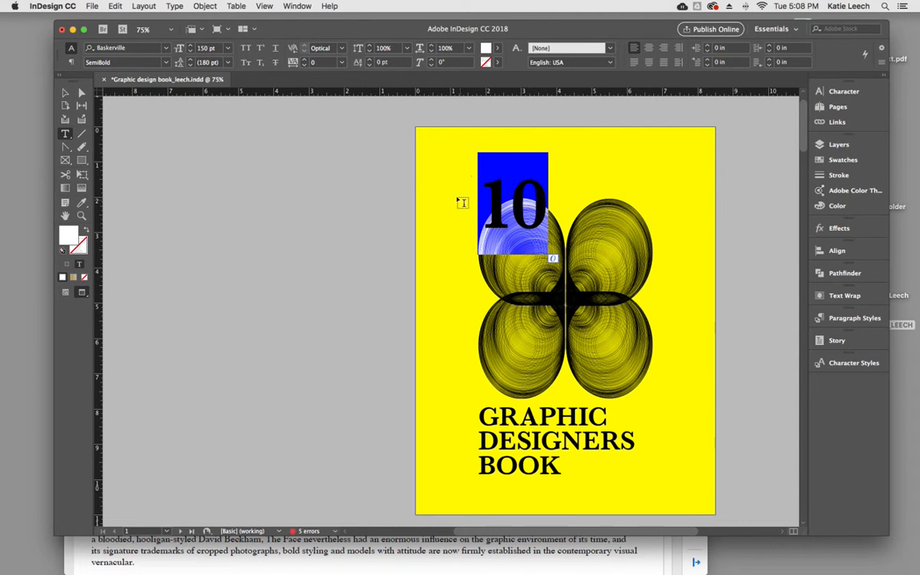
pyautogui.click(482, 424)
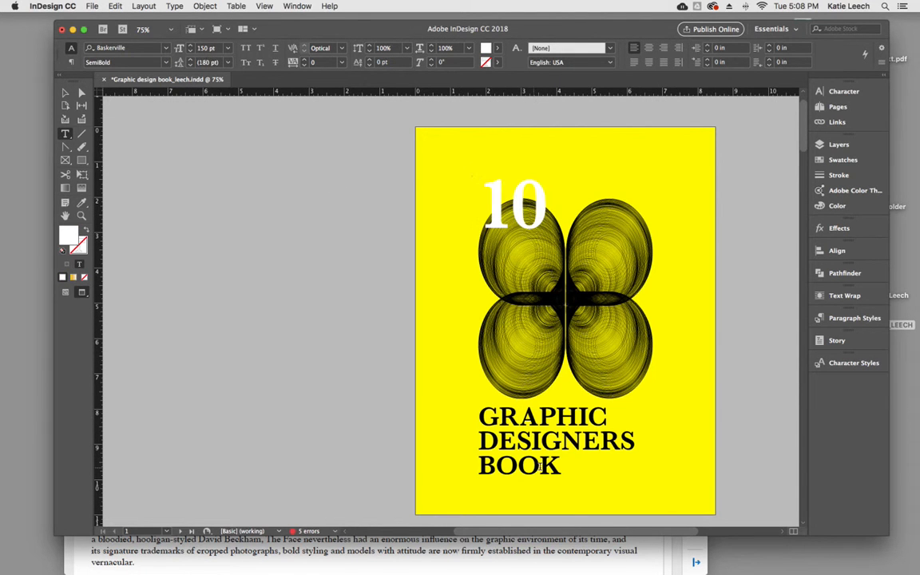
pyautogui.moveTo(561, 469); pyautogui.dragTo(469, 403)
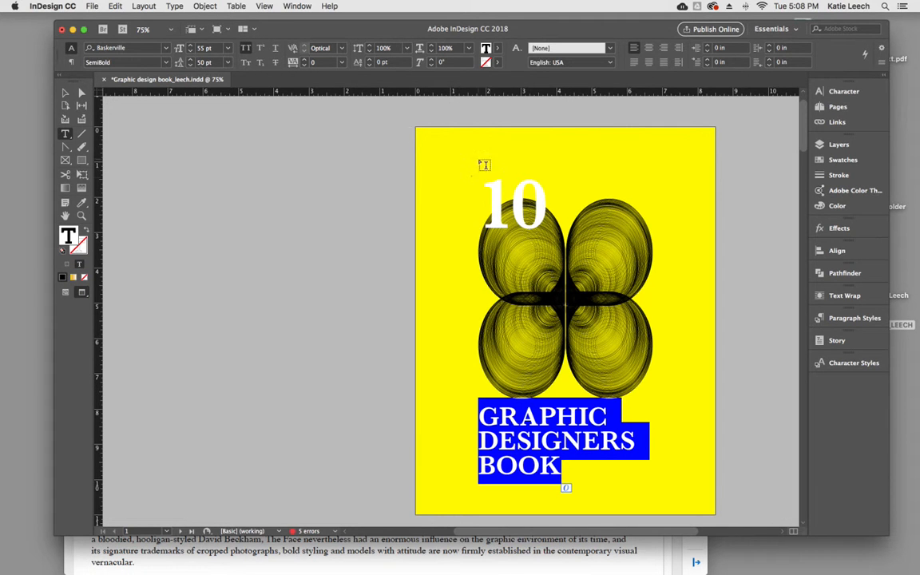
pyautogui.click(467, 199)
# - Set the leading of the cover's white 10 to Auto
pyautogui.moveTo(548, 206); pyautogui.dragTo(438, 199)
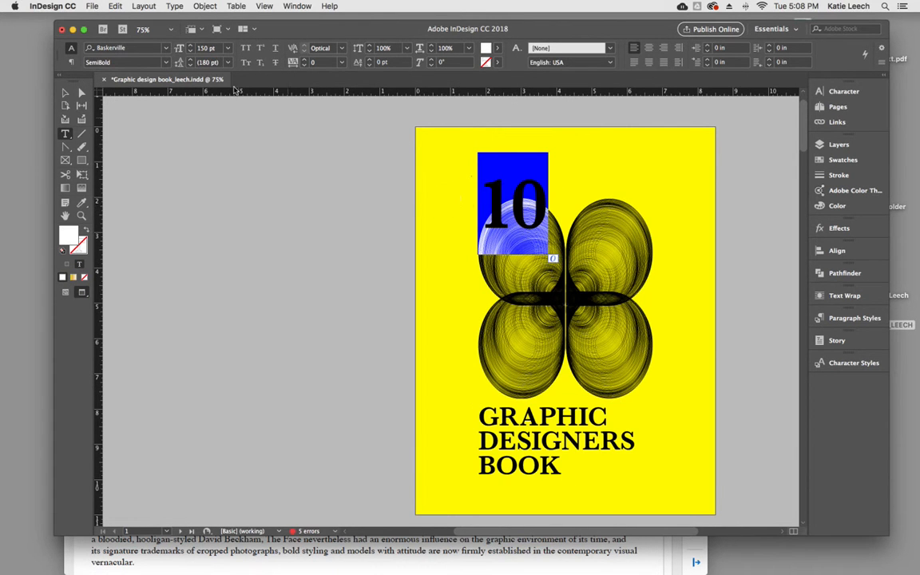
pyautogui.click(227, 63)
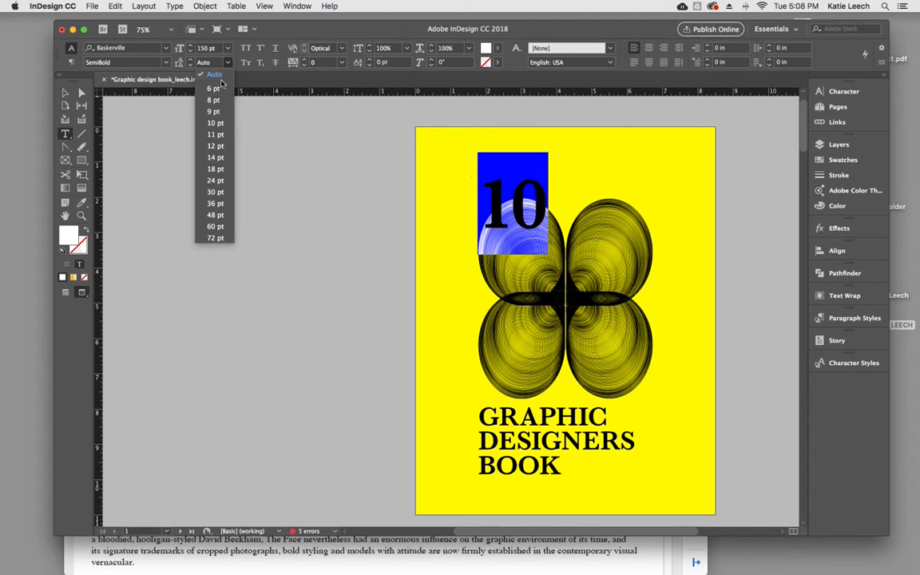
pyautogui.click(221, 78)
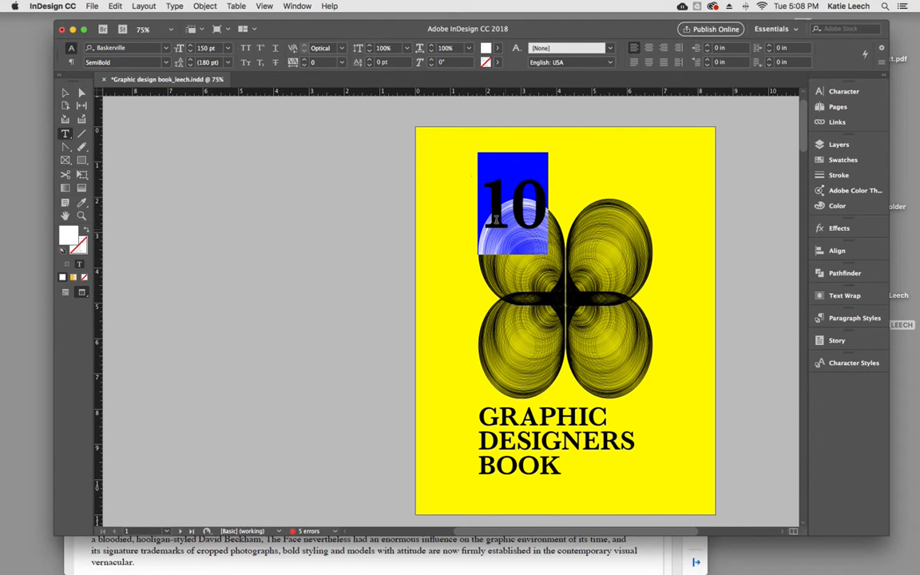
# - Shift the 10 text frame on the cover to about X 2.52 in, Y 2.64 in, and check the artwork and background frames
pyautogui.click(66, 92)
pyautogui.moveTo(540, 202); pyautogui.dragTo(538, 142)
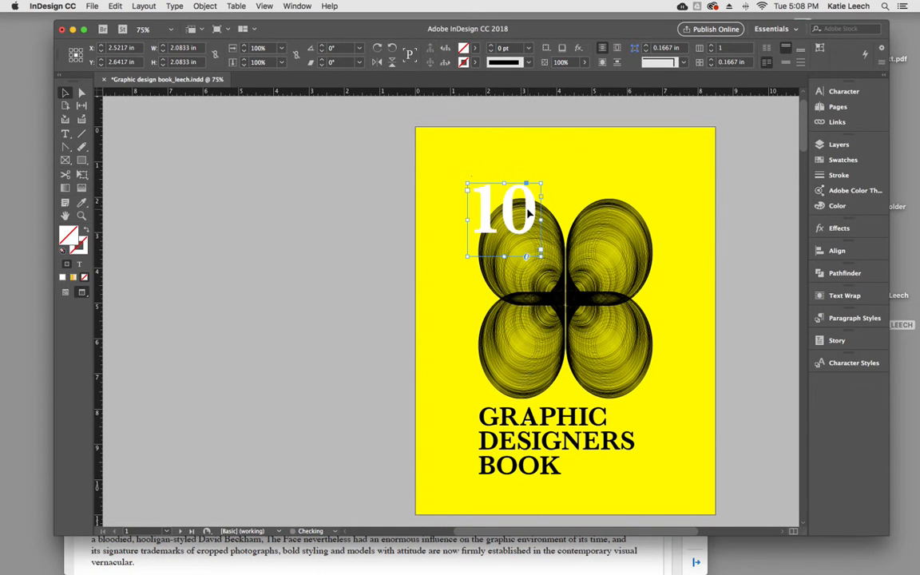
pyautogui.click(593, 334)
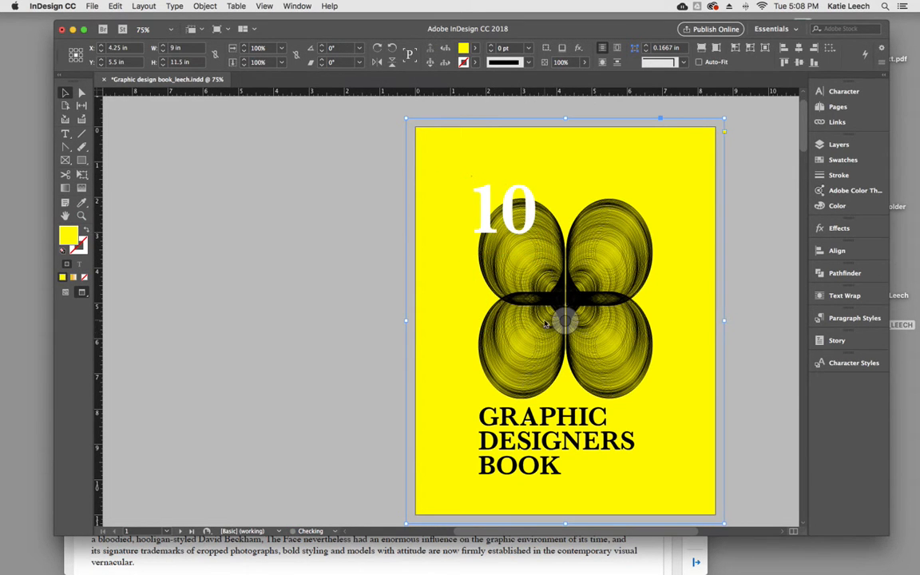
pyautogui.click(495, 292)
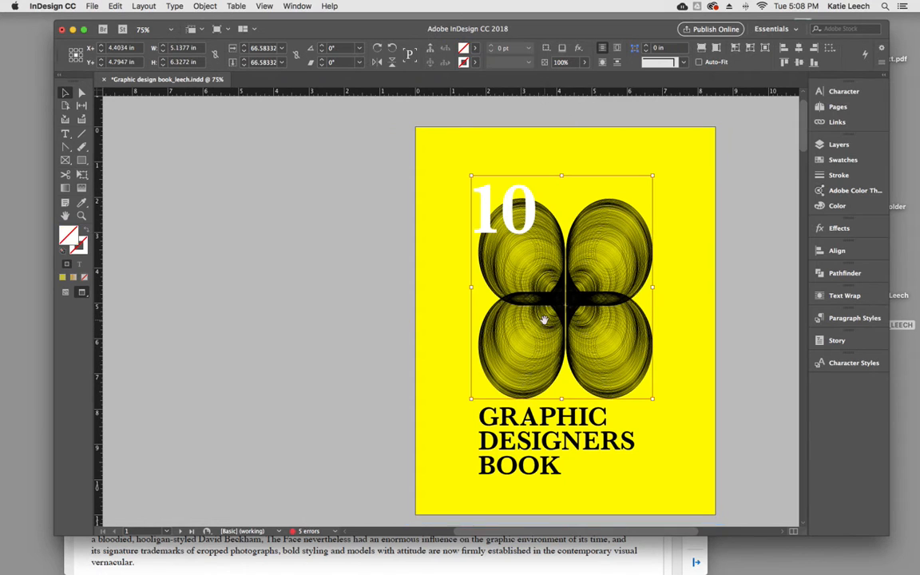
pyautogui.click(433, 280)
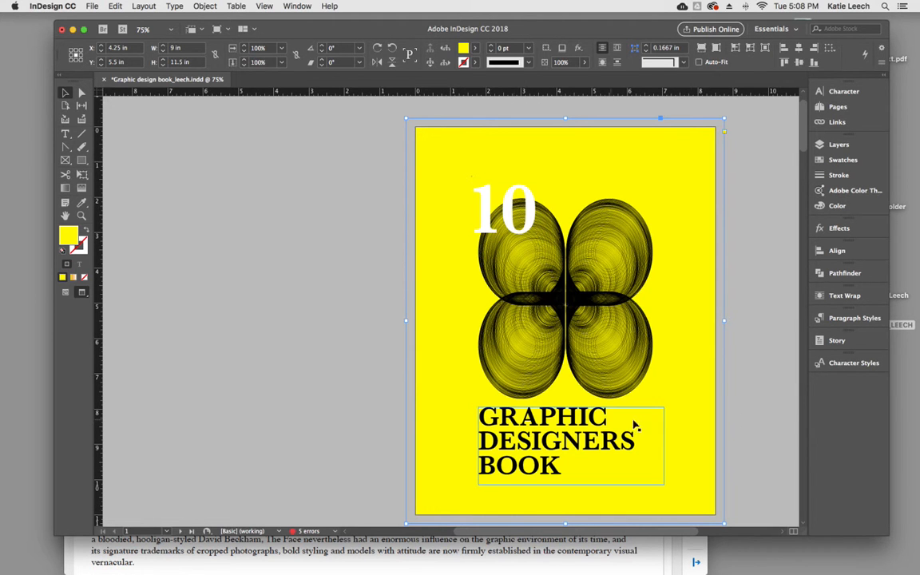
# - Apply the Larger Number paragraph style to the cover's 10 and clear its overrides
pyautogui.click(847, 364)
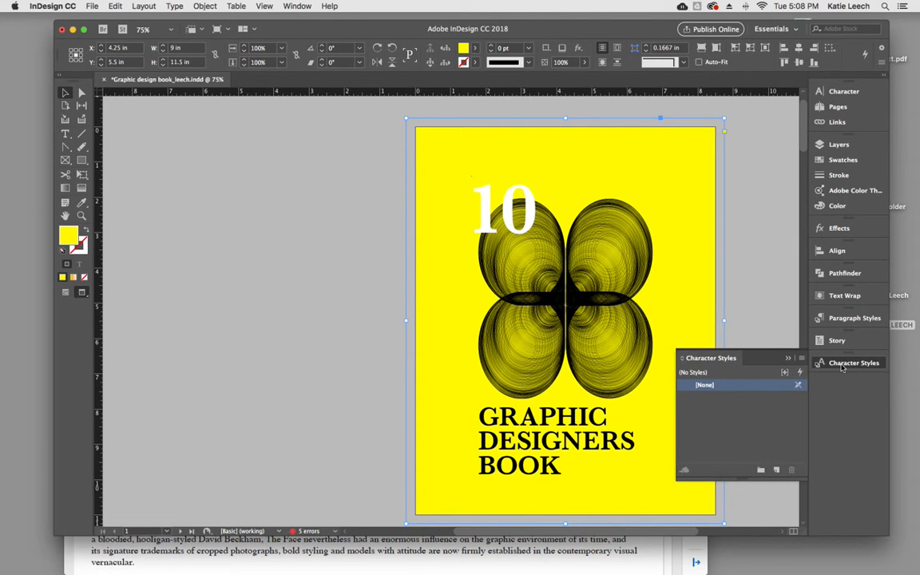
pyautogui.click(849, 319)
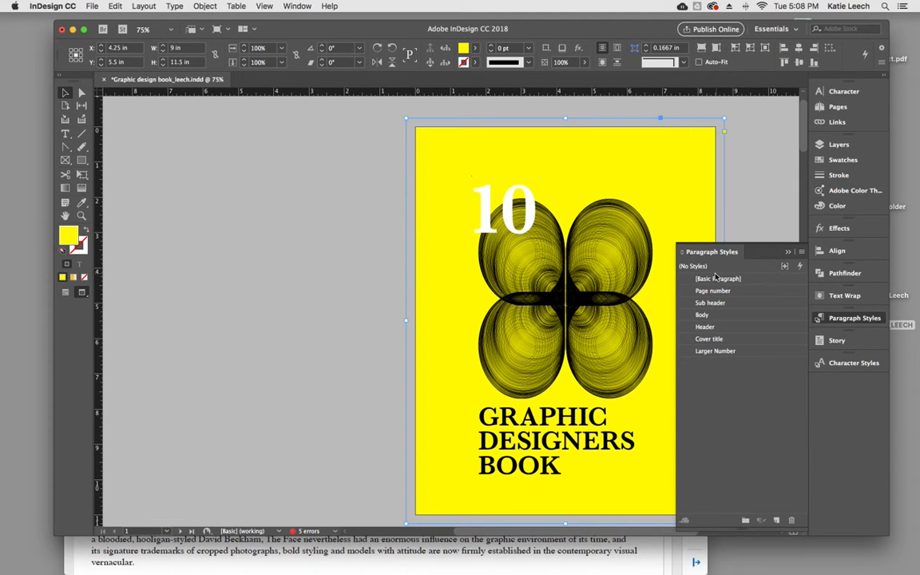
pyautogui.click(511, 209)
pyautogui.doubleClick(527, 212)
pyautogui.click(536, 215)
pyautogui.moveTo(537, 216); pyautogui.dragTo(471, 209)
pyautogui.rightClick(721, 354)
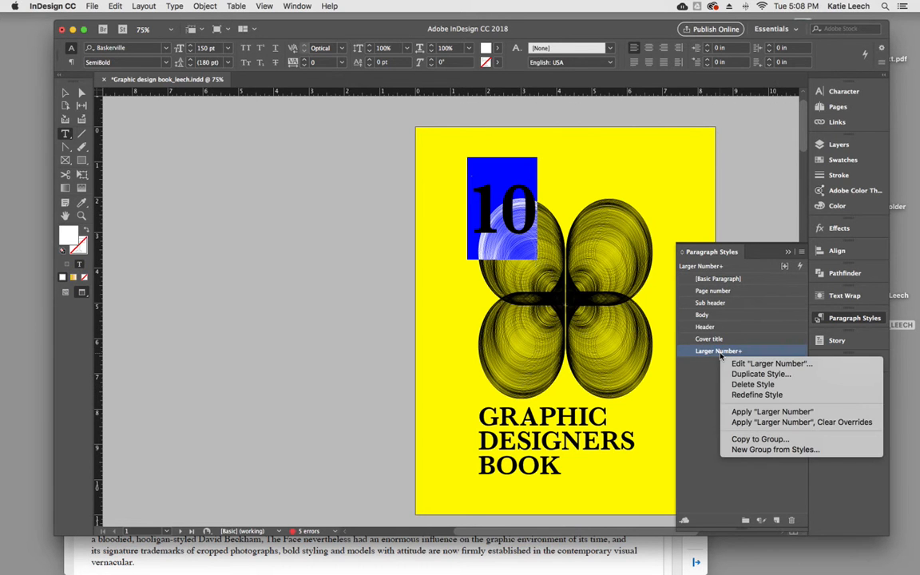
pyautogui.click(783, 421)
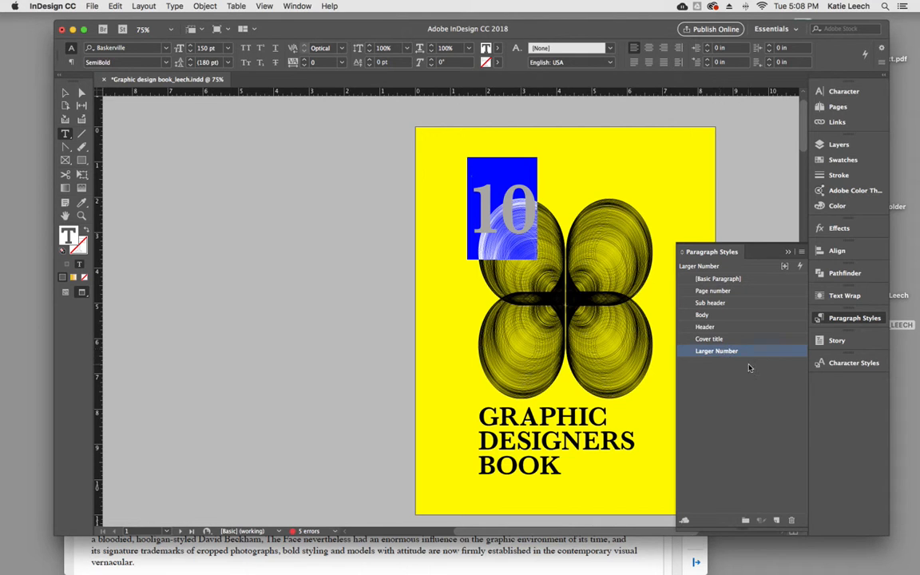
# - Review the Larger Number paragraph style's basic character formats and character colour, and close its options without changing anything
pyautogui.doubleClick(723, 352)
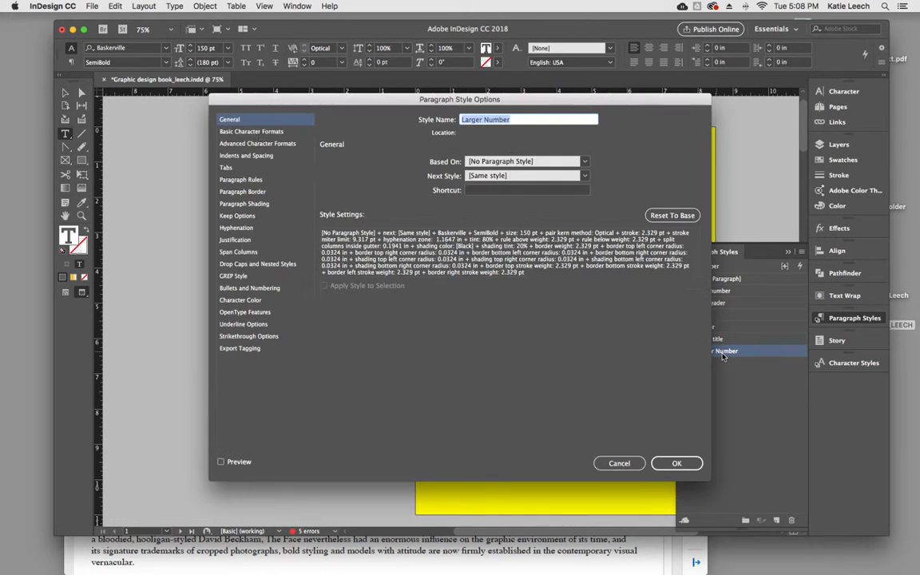
pyautogui.click(251, 132)
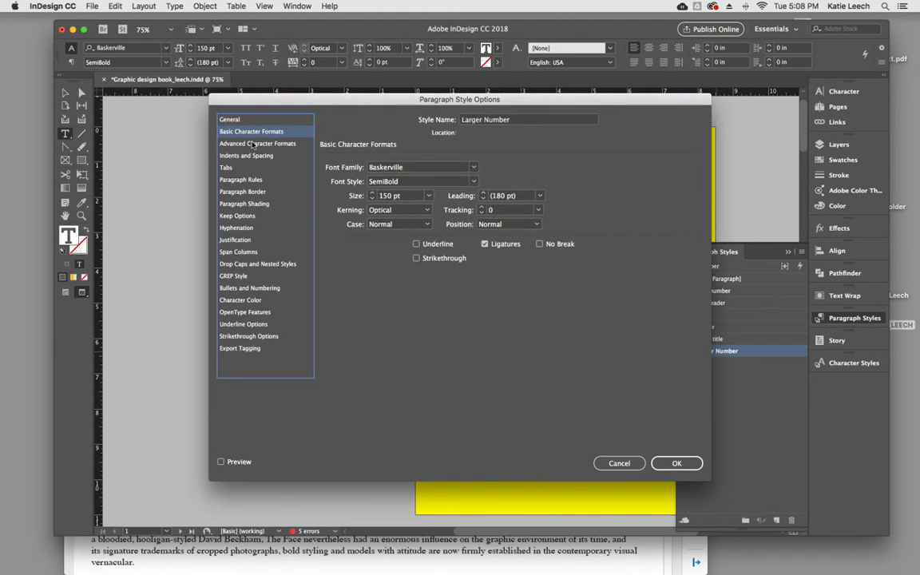
pyautogui.click(240, 299)
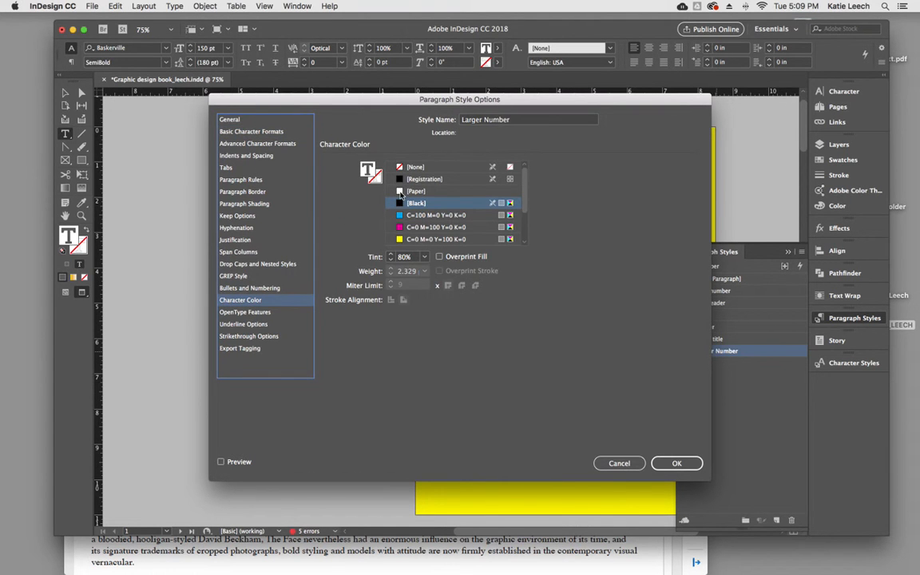
pyautogui.click(619, 463)
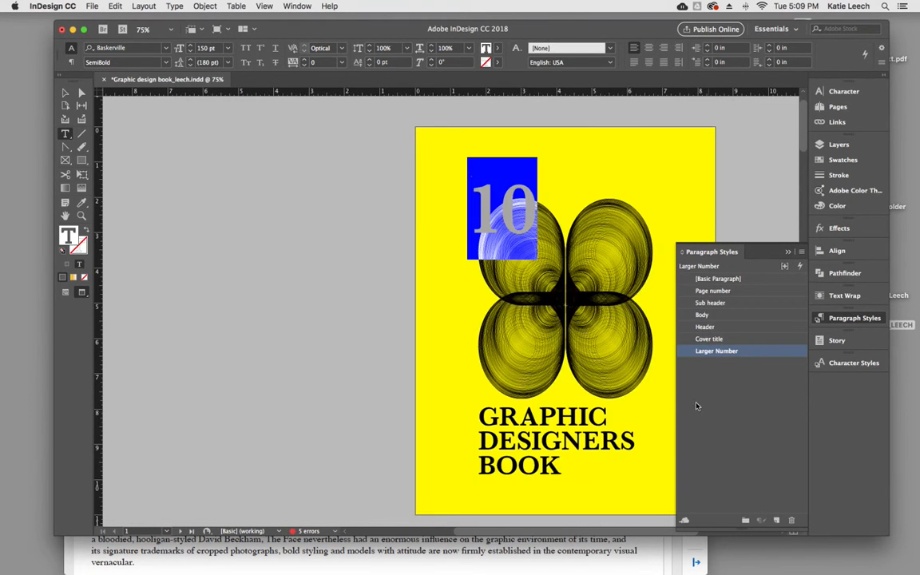
pyautogui.click(252, 207)
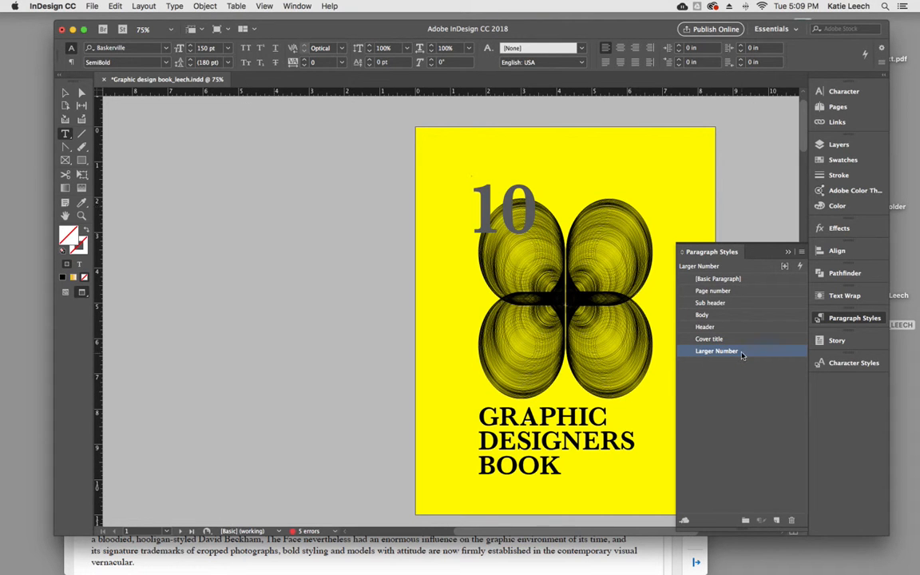
# - Apply the Cover title paragraph style to the cover's GRAPHIC DESIGNERS BOOK text and clear its overrides
pyautogui.click(562, 470)
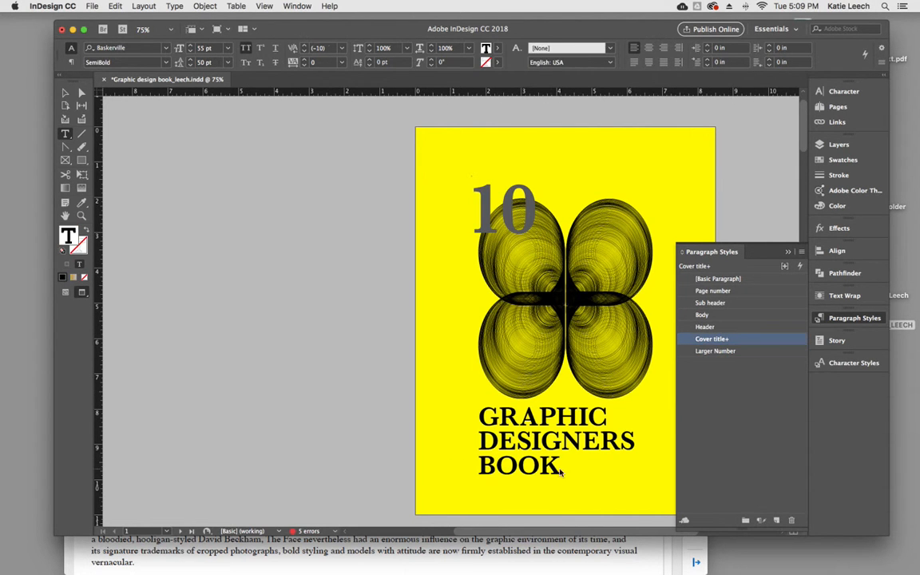
pyautogui.moveTo(562, 470); pyautogui.dragTo(489, 415)
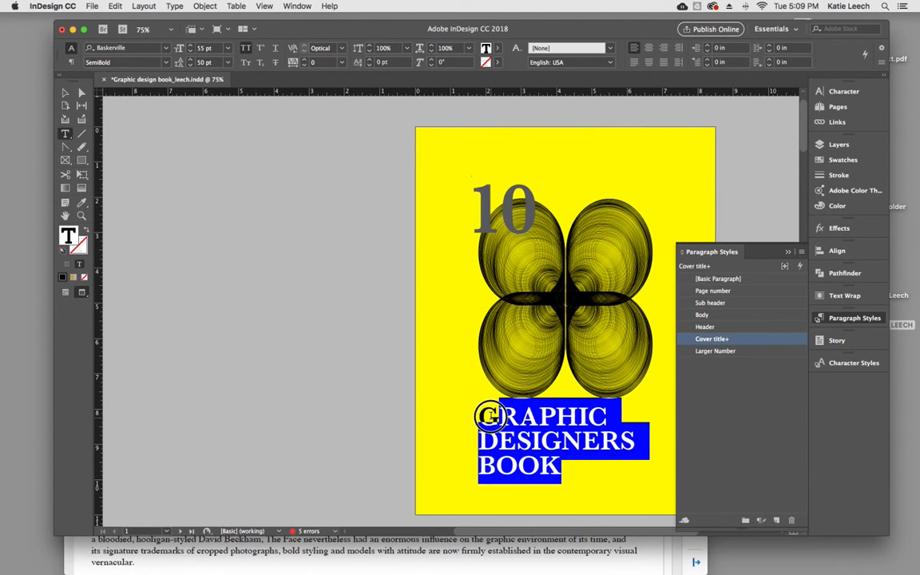
pyautogui.rightClick(723, 342)
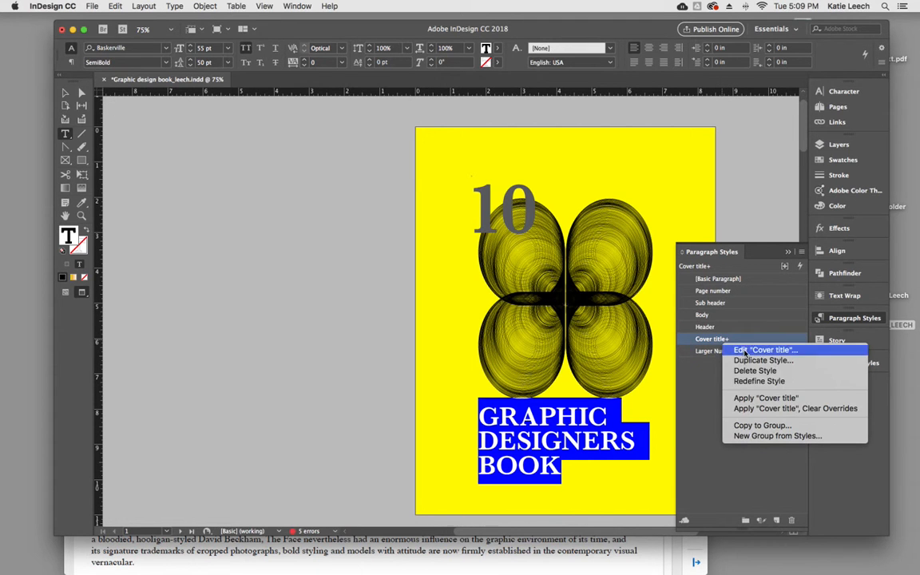
pyautogui.click(759, 411)
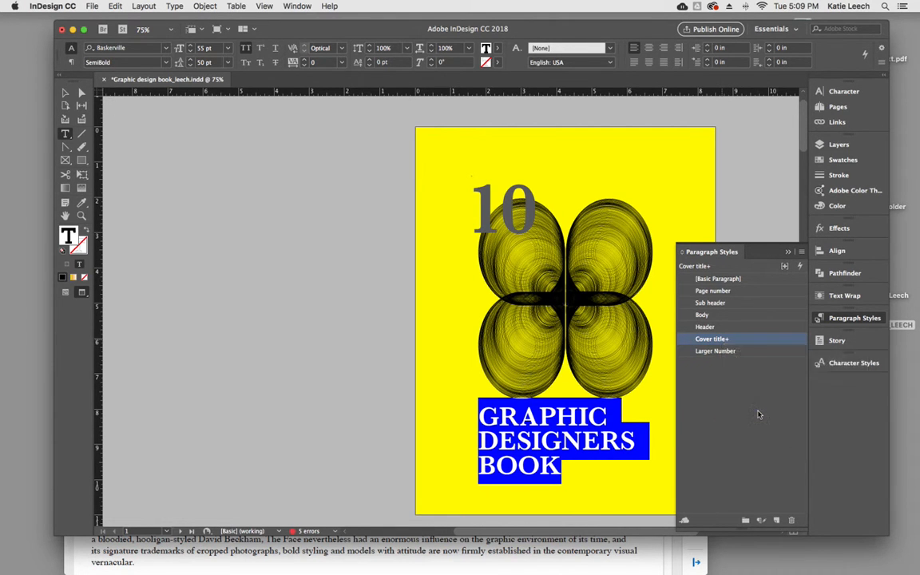
pyautogui.click(653, 462)
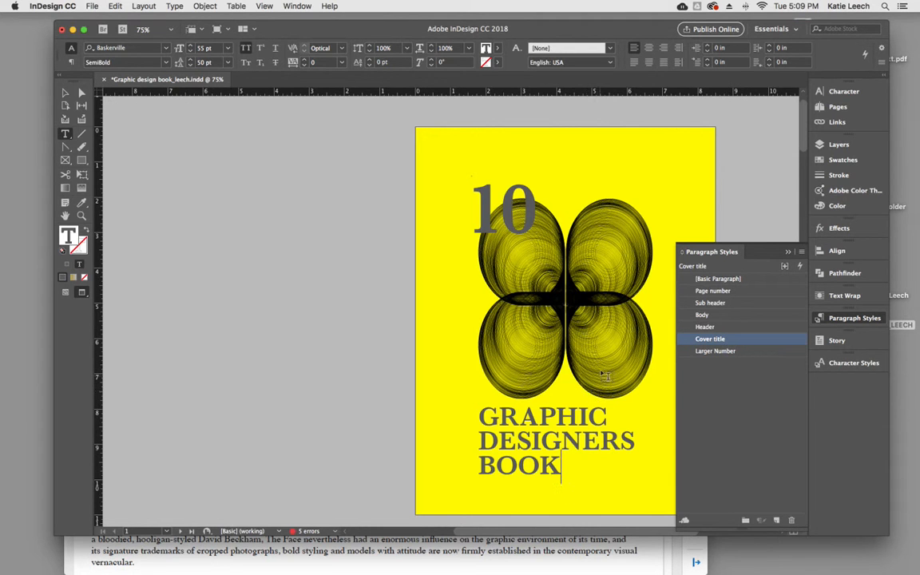
# - Check the cover artwork's Cover.eps entry among the linked files, and compare the front cover with the title page spread
pyautogui.click(67, 92)
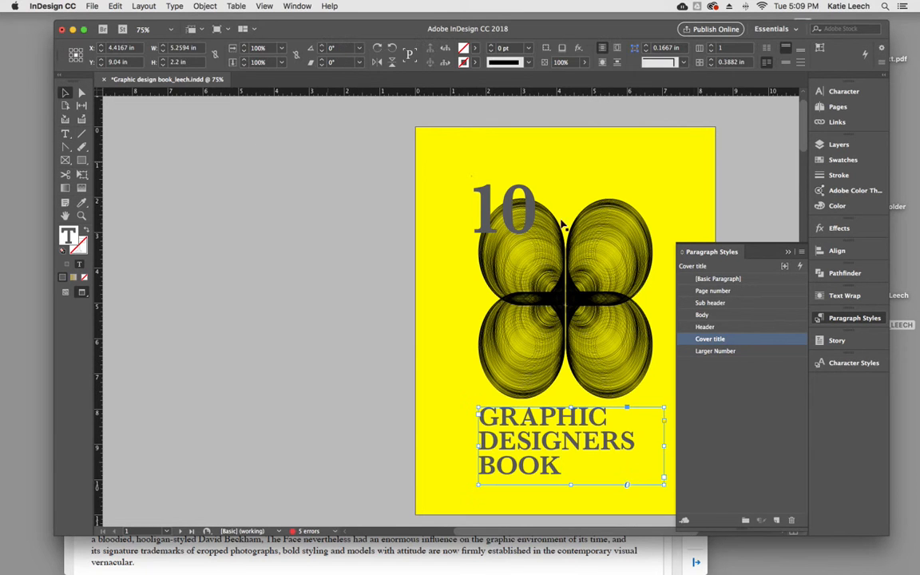
pyautogui.click(616, 262)
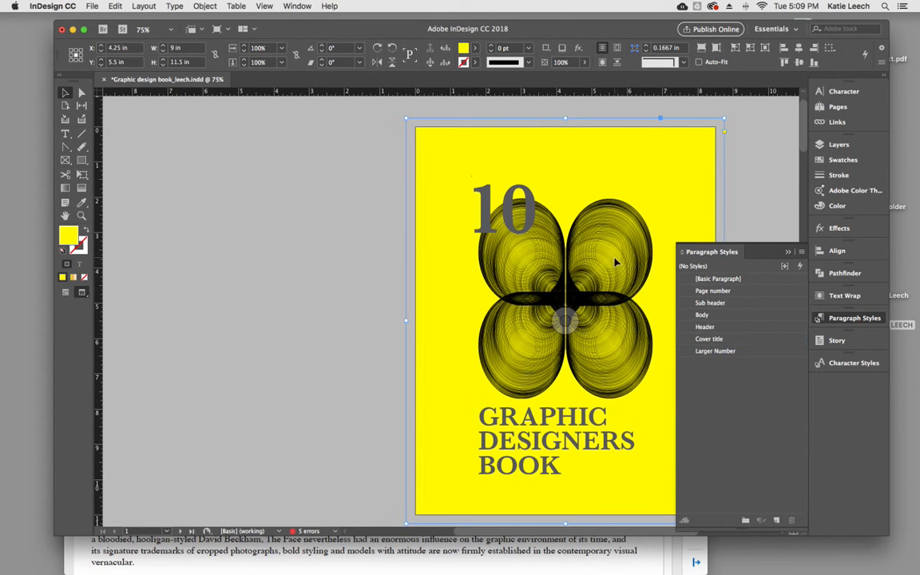
pyautogui.click(838, 122)
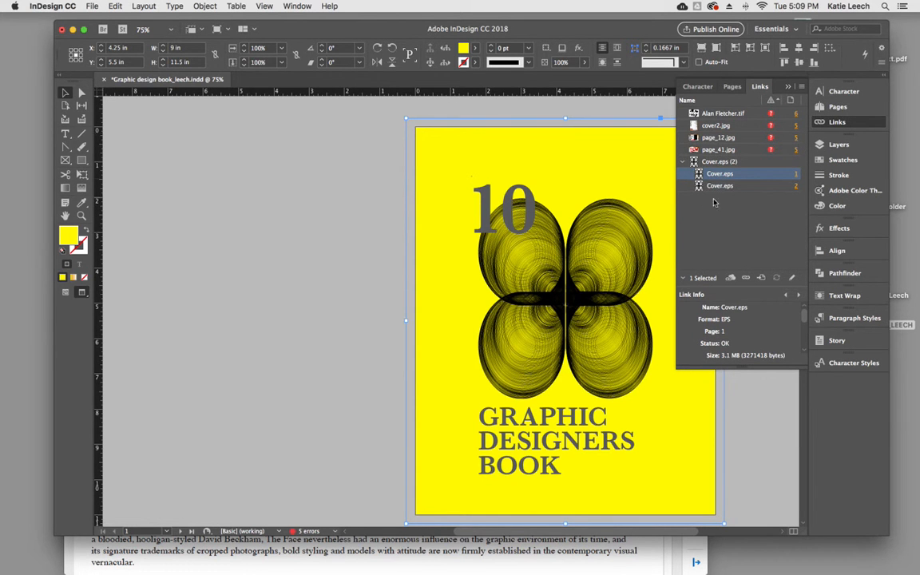
pyautogui.click(684, 163)
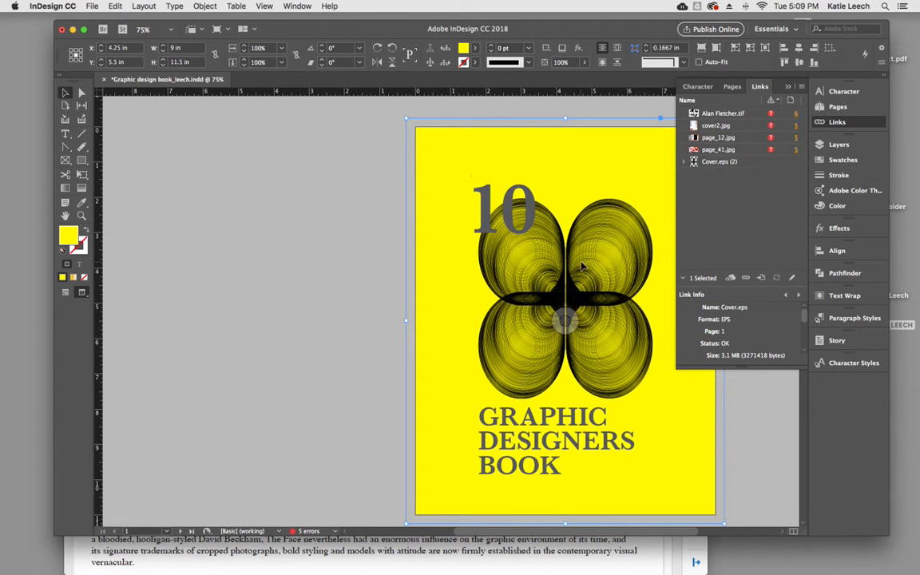
pyautogui.moveTo(575, 181); pyautogui.dragTo(461, 168)
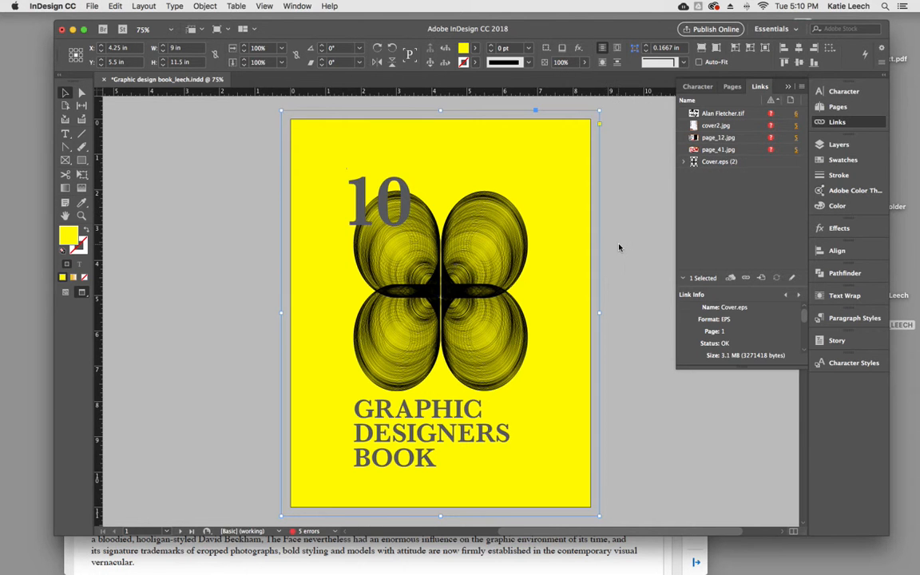
pyautogui.scroll(-8, 616, 242)
pyautogui.scroll(-5, 619, 248)
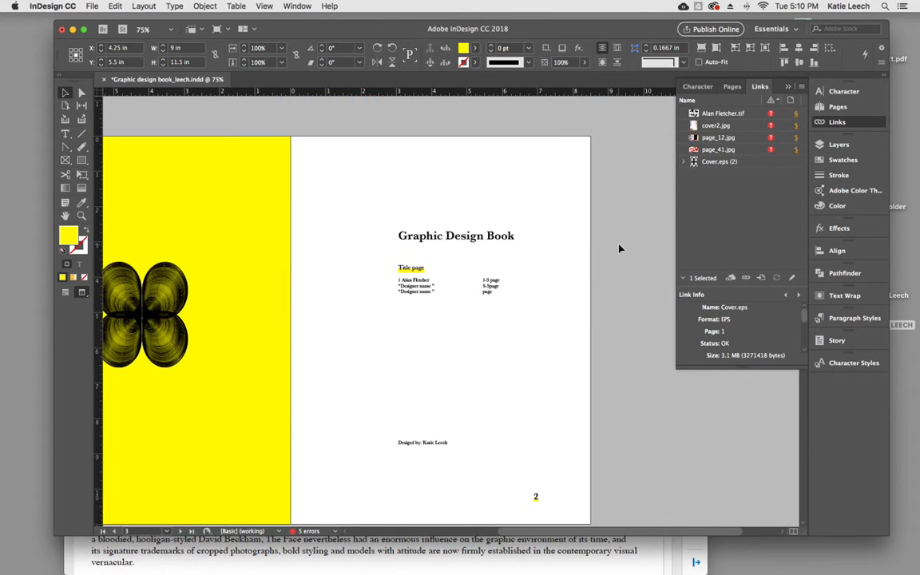
pyautogui.scroll(3, 619, 248)
pyautogui.scroll(8, 619, 248)
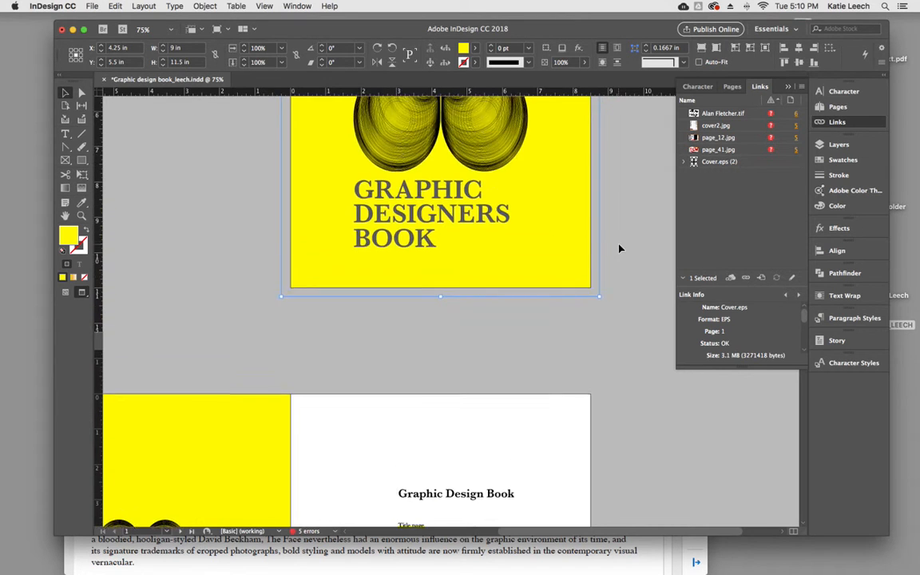
pyautogui.scroll(-1, 624, 239)
pyautogui.scroll(-1, 624, 239)
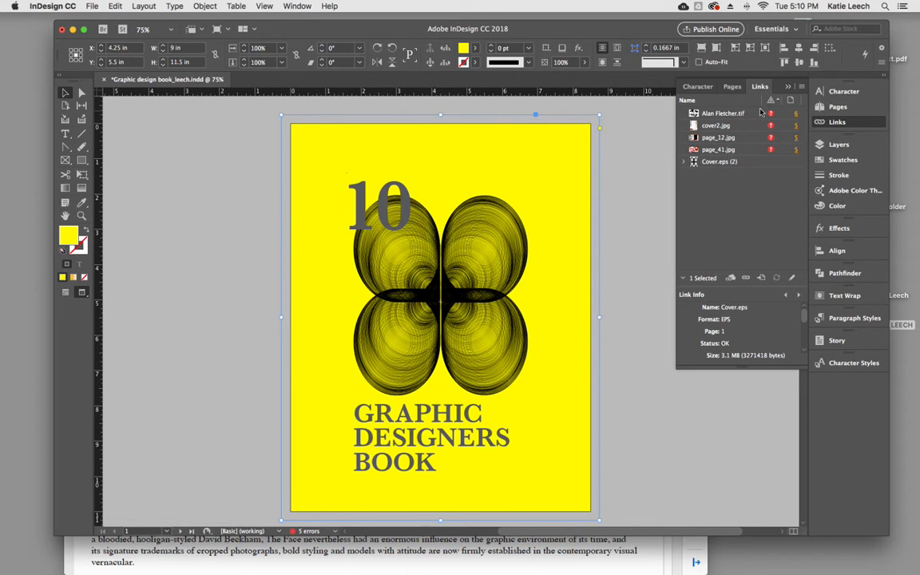
# - Check which paragraph styles are assigned to the cover's title and its large 10
pyautogui.click(845, 320)
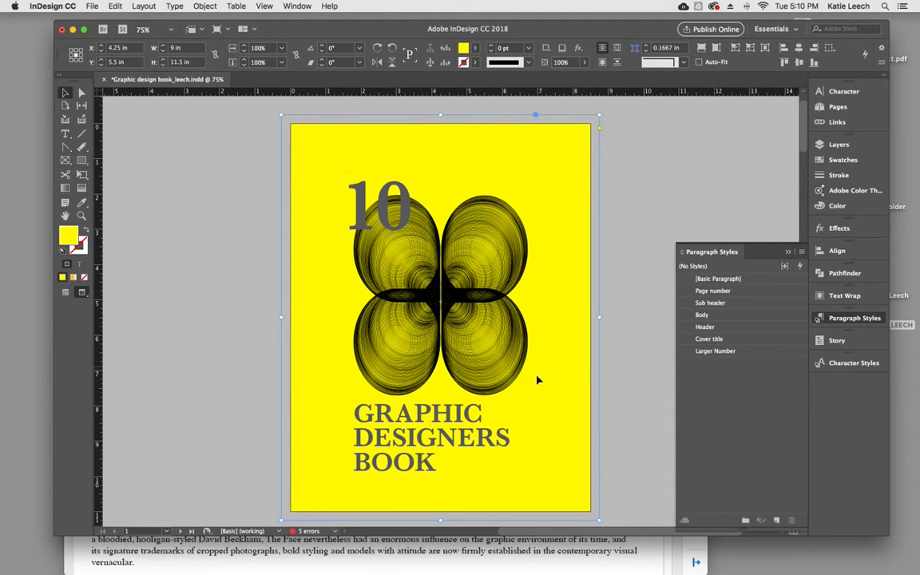
pyautogui.doubleClick(413, 461)
pyautogui.moveTo(455, 438); pyautogui.dragTo(422, 438)
pyautogui.moveTo(412, 206); pyautogui.dragTo(380, 209)
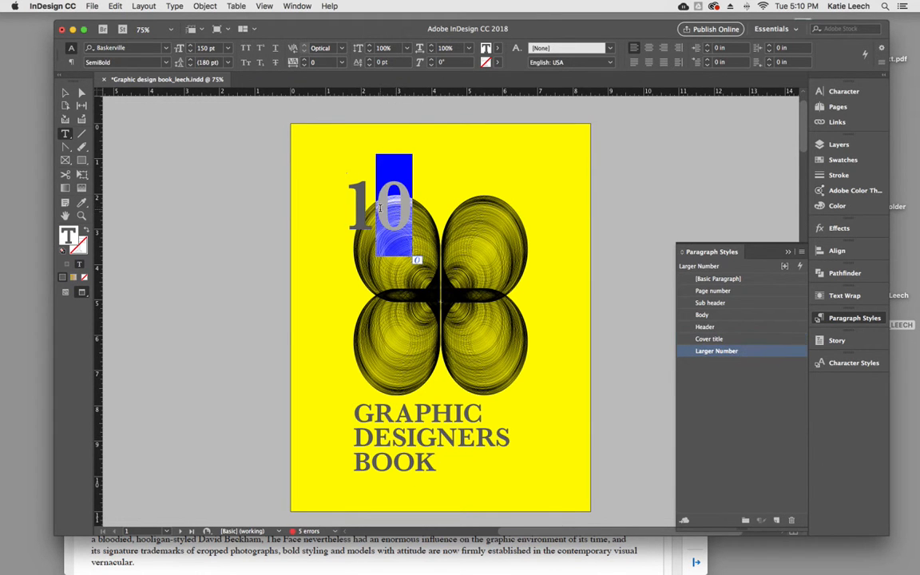
# - Examine the smaller flower-shaped artwork on the yellow page facing the title page and check its linked file
pyautogui.scroll(-10, 520, 303)
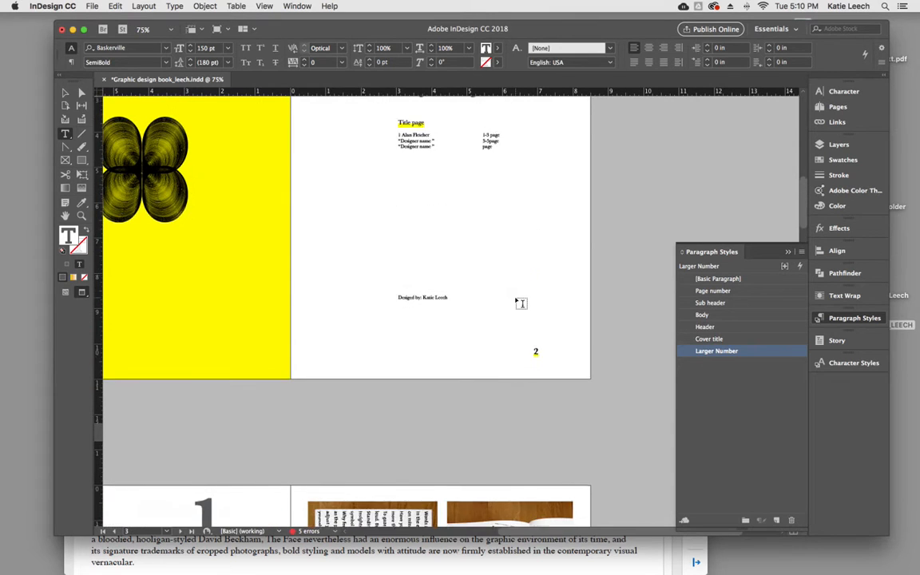
pyautogui.scroll(2, 480, 335)
pyautogui.hscroll(-3, 503, 495)
pyautogui.hscroll(-3, 517, 529)
pyautogui.scroll(3, 500, 349)
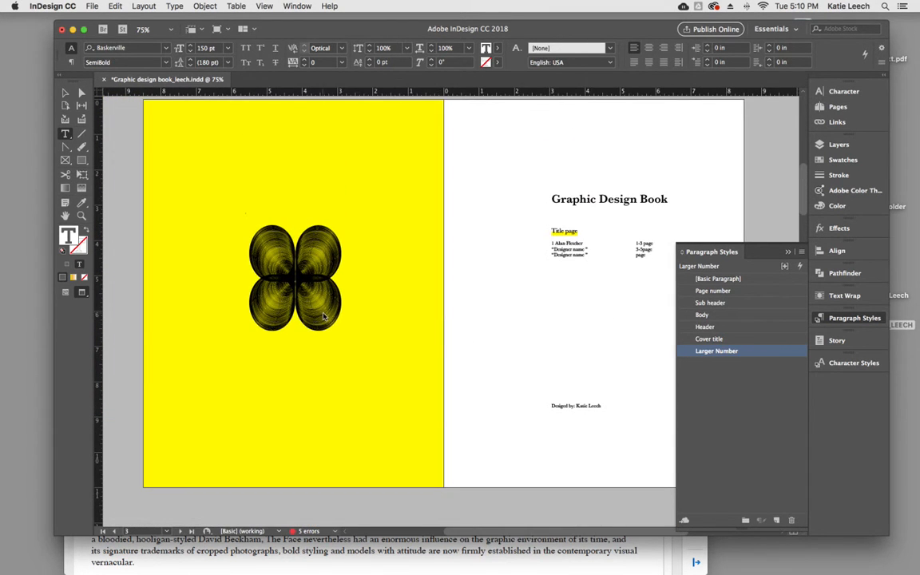
pyautogui.press('Escape')
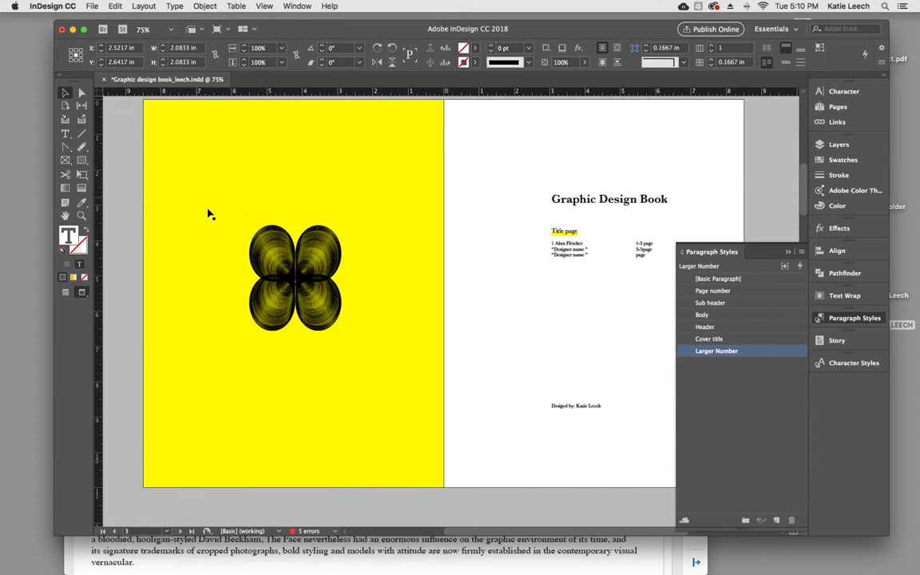
pyautogui.click(345, 261)
pyautogui.click(318, 269)
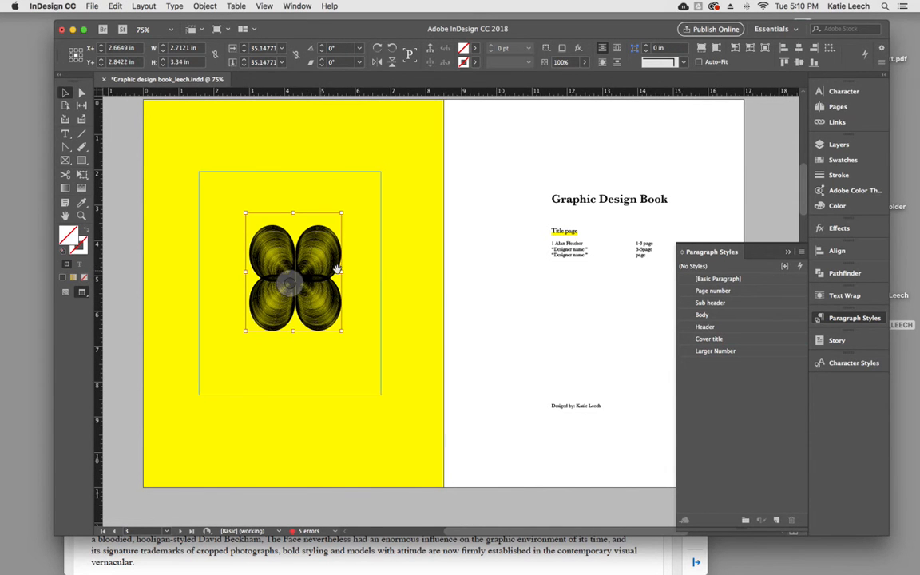
pyautogui.click(829, 120)
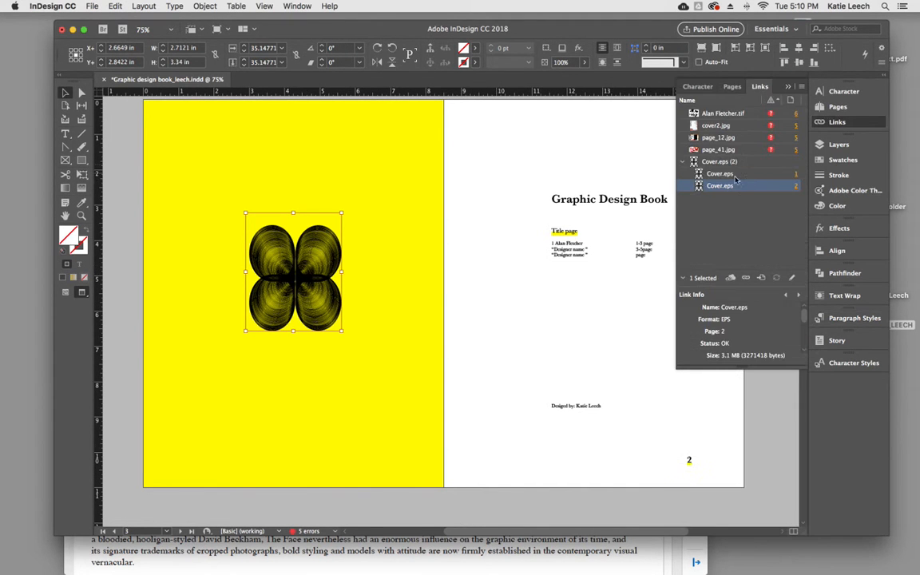
# - Select the Graphic Design Book heading on the title page and check which paragraph style it uses
pyautogui.click(463, 229)
pyautogui.click(607, 200)
pyautogui.doubleClick(608, 201)
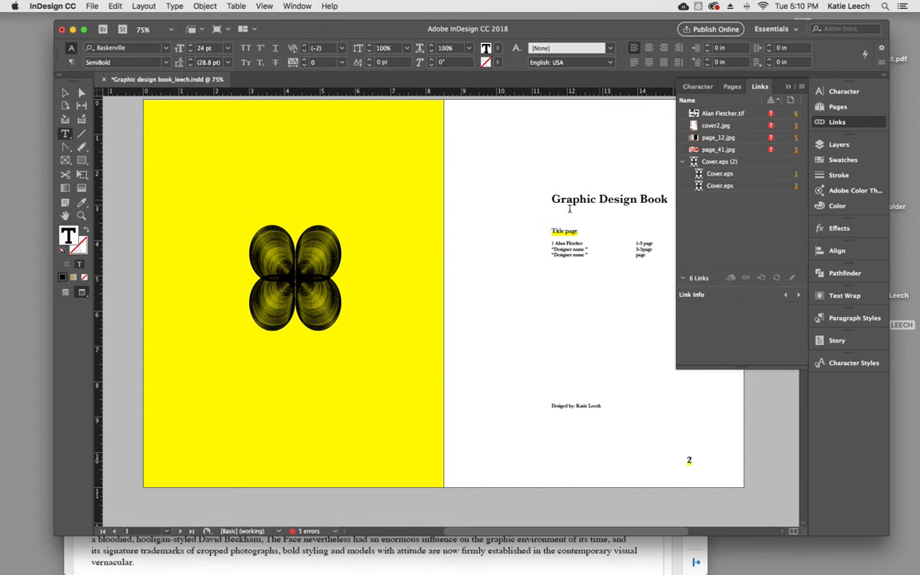
pyautogui.moveTo(497, 529); pyautogui.dragTo(522, 532)
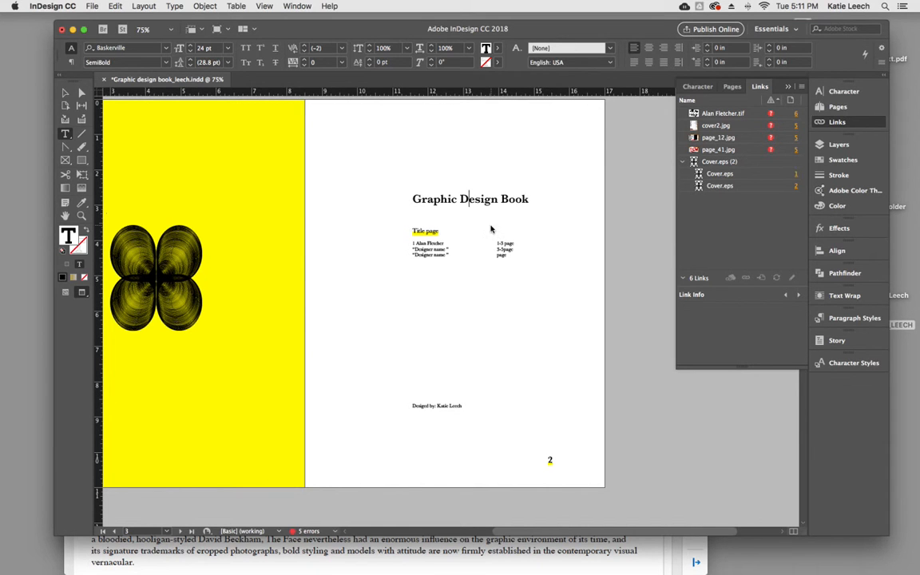
pyautogui.tripleClick(431, 199)
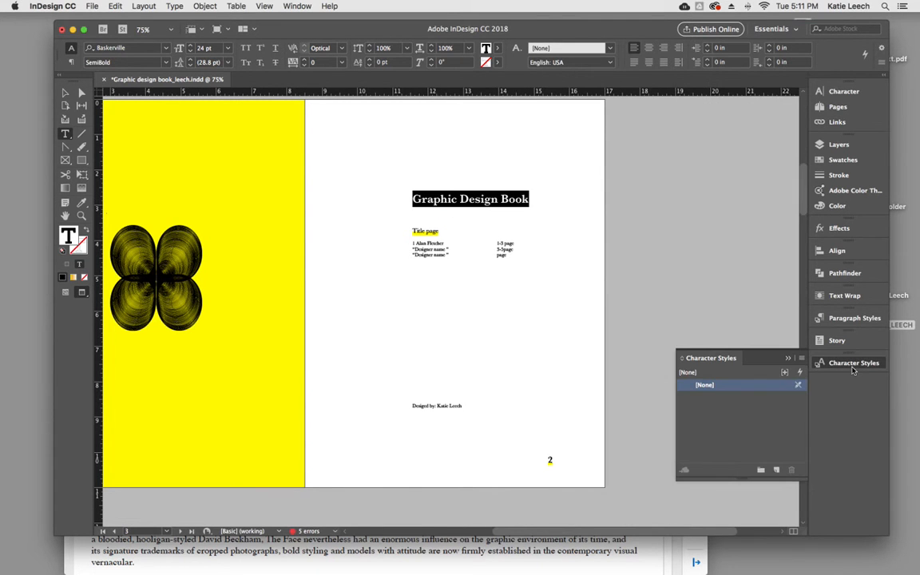
pyautogui.click(854, 318)
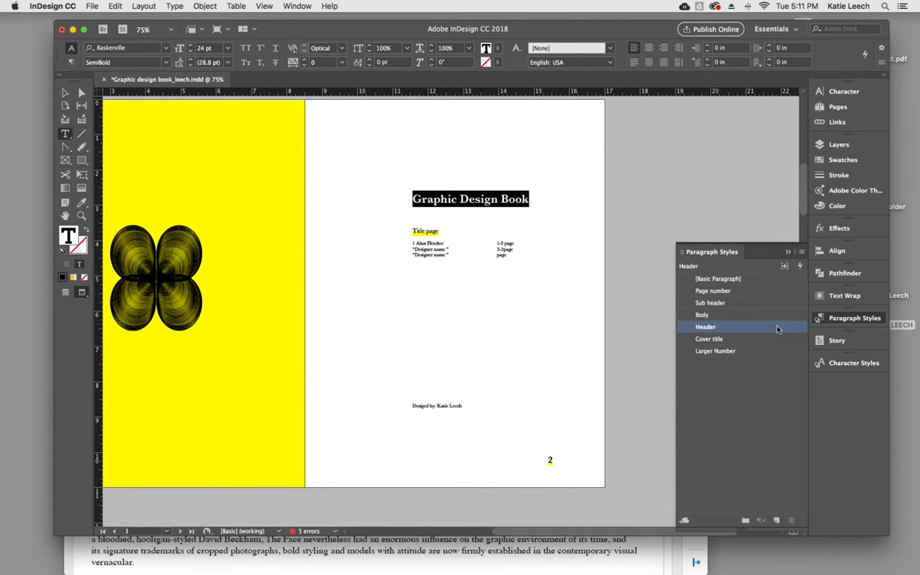
# - Review the Header paragraph style's basic character formats, character colour and underline options, and close its options
pyautogui.doubleClick(708, 328)
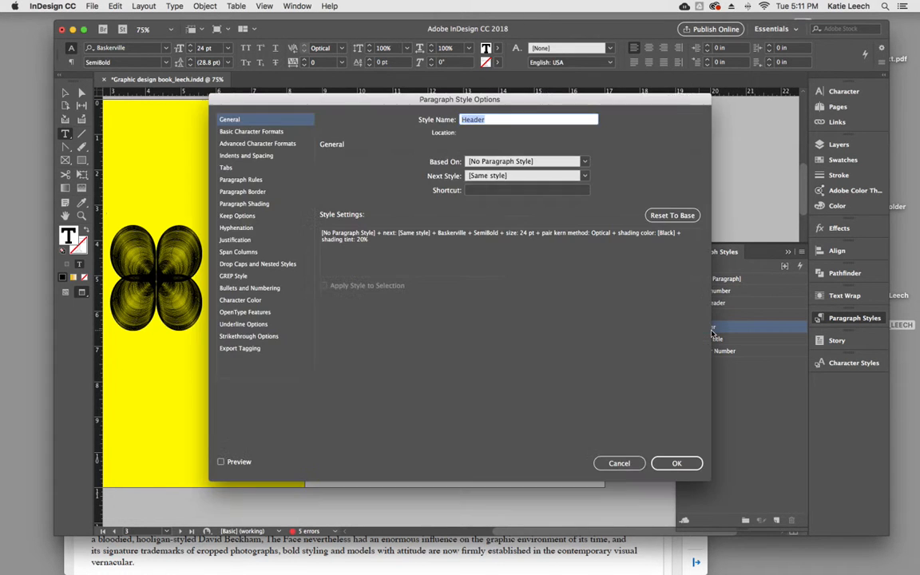
pyautogui.click(279, 131)
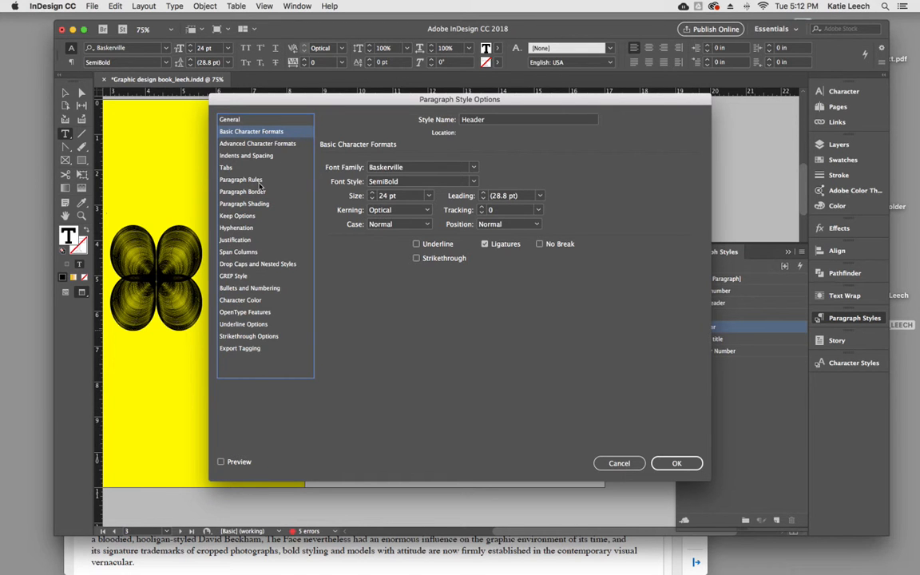
pyautogui.click(249, 300)
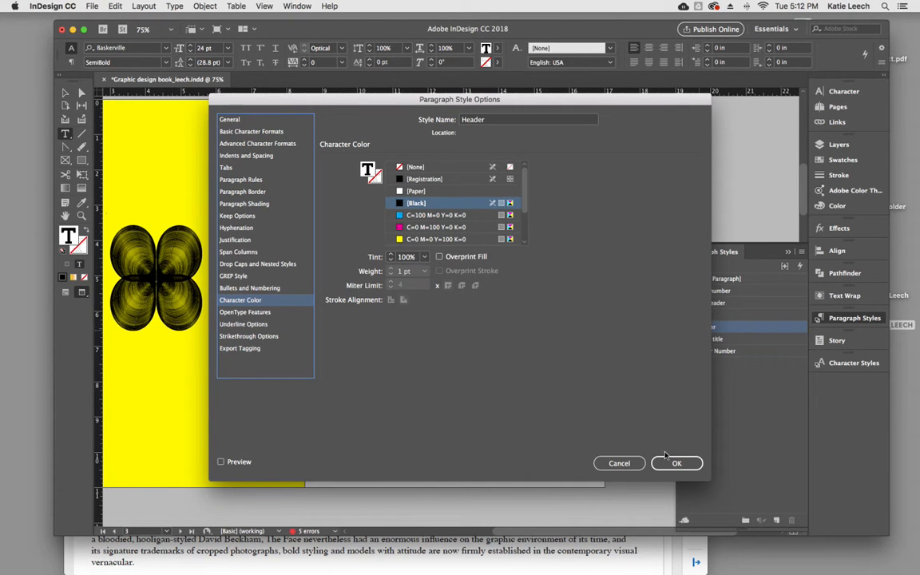
pyautogui.click(244, 324)
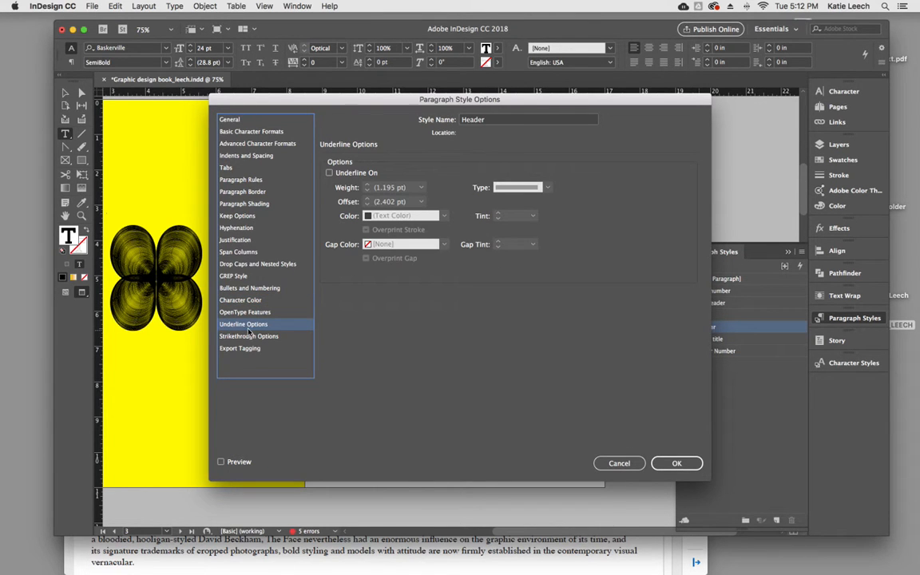
pyautogui.click(677, 464)
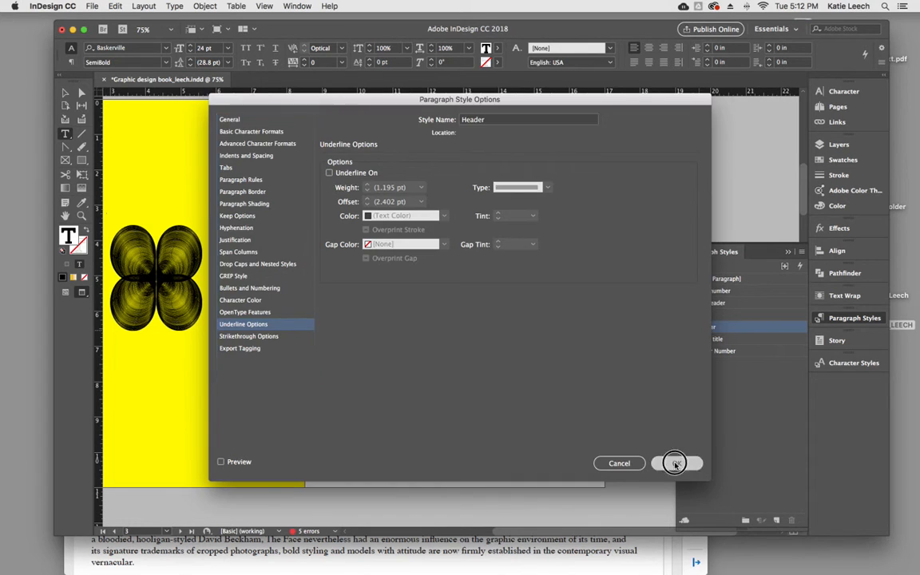
pyautogui.click(514, 206)
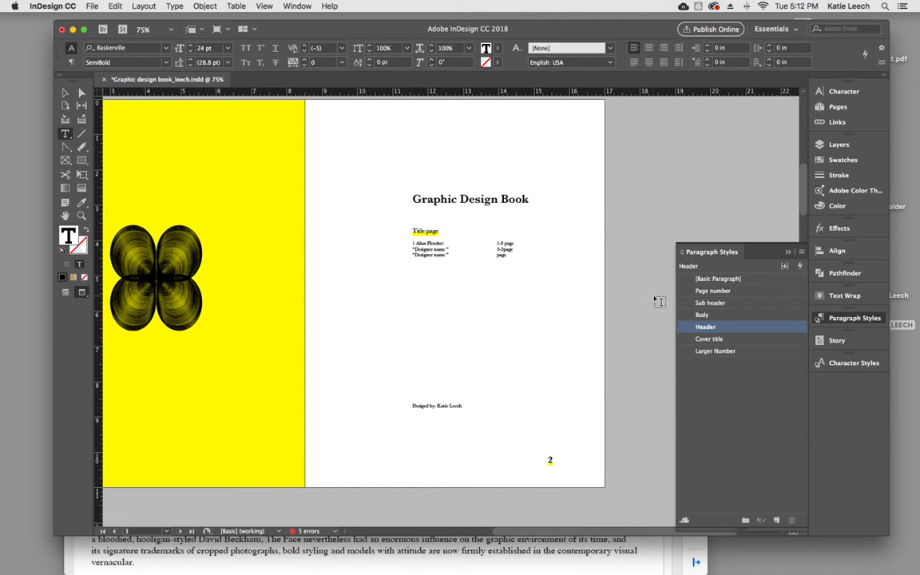
# - Select the Title page subheading and review the Sub header style's basic character formats and underline options
pyautogui.moveTo(441, 231); pyautogui.dragTo(403, 231)
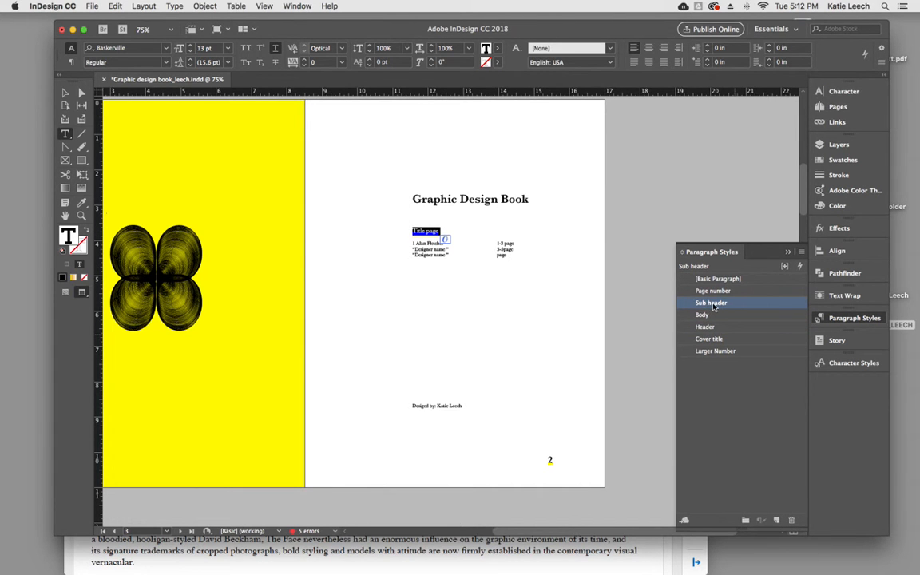
pyautogui.doubleClick(687, 303)
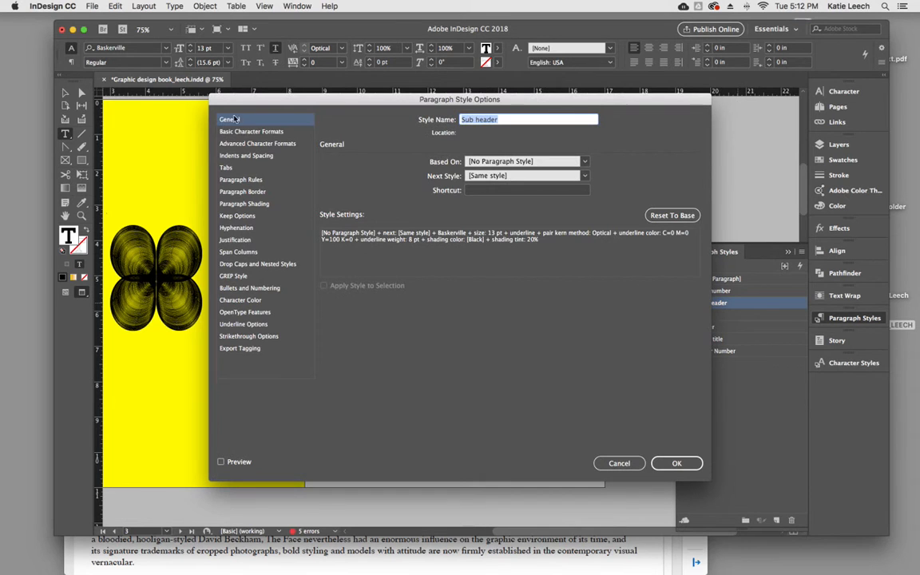
pyautogui.click(257, 132)
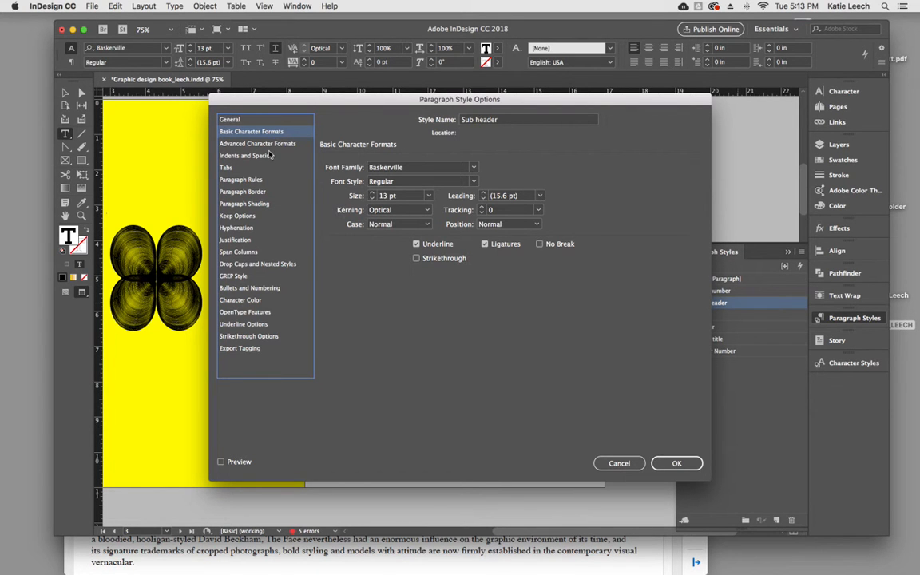
pyautogui.click(257, 324)
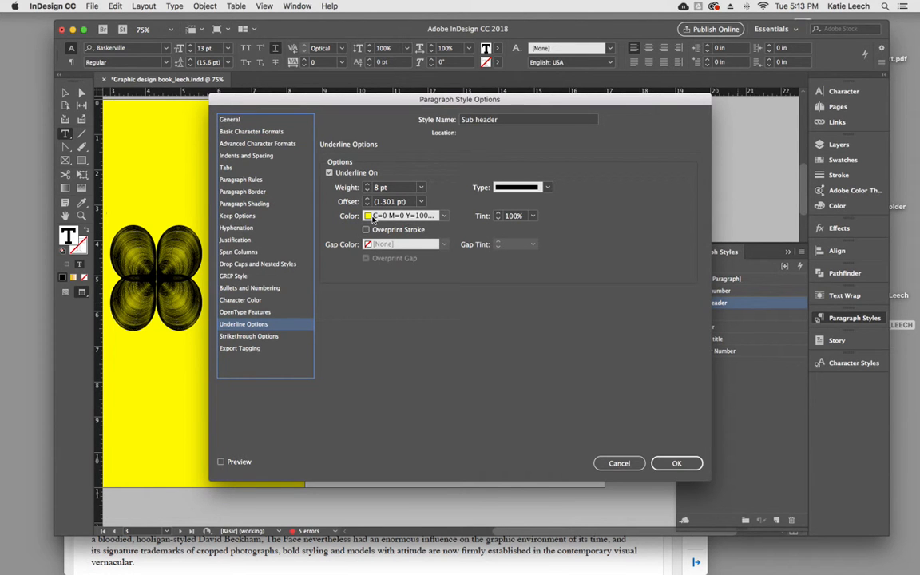
pyautogui.click(329, 174)
pyautogui.click(329, 173)
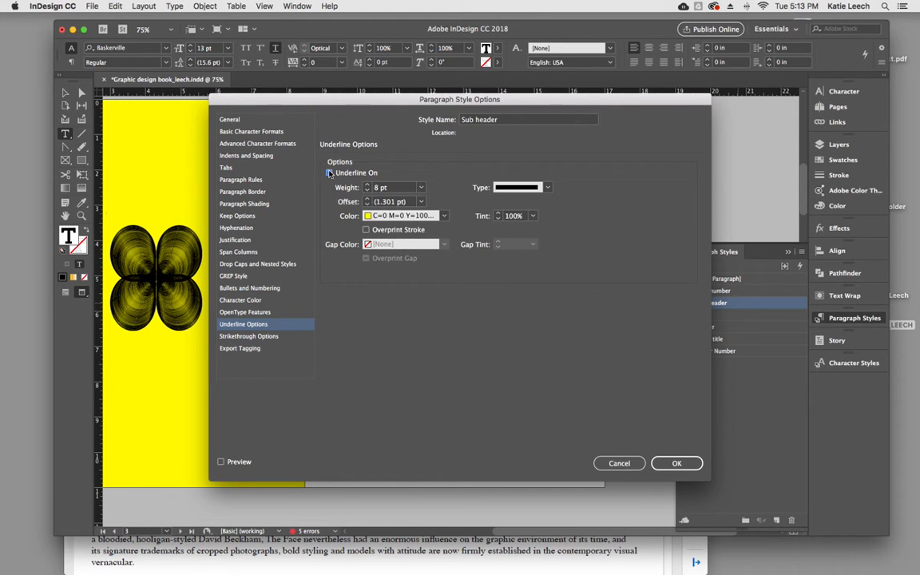
# - Examine the weight and line type choices for the Sub header style's underline, keeping 8 pt and the solid line
pyautogui.click(421, 187)
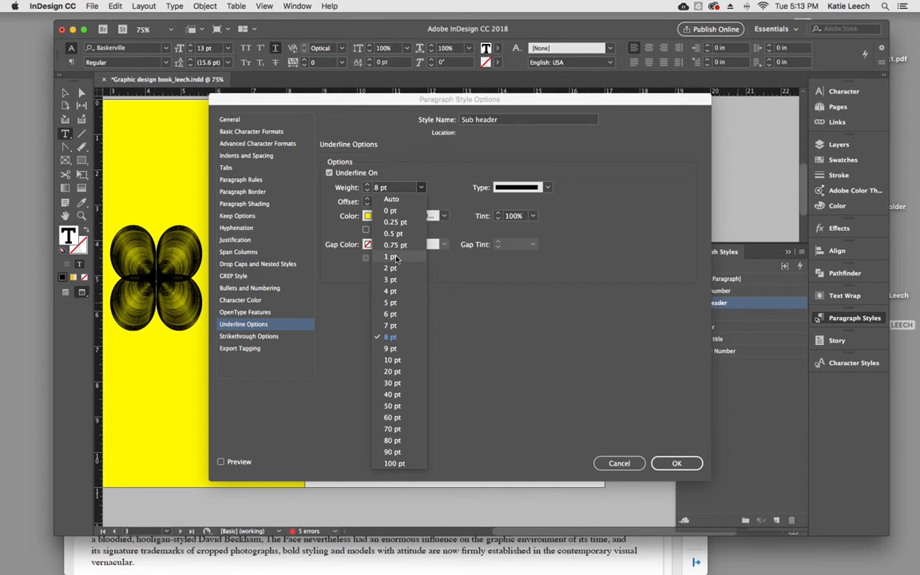
pyautogui.click(391, 336)
pyautogui.click(548, 187)
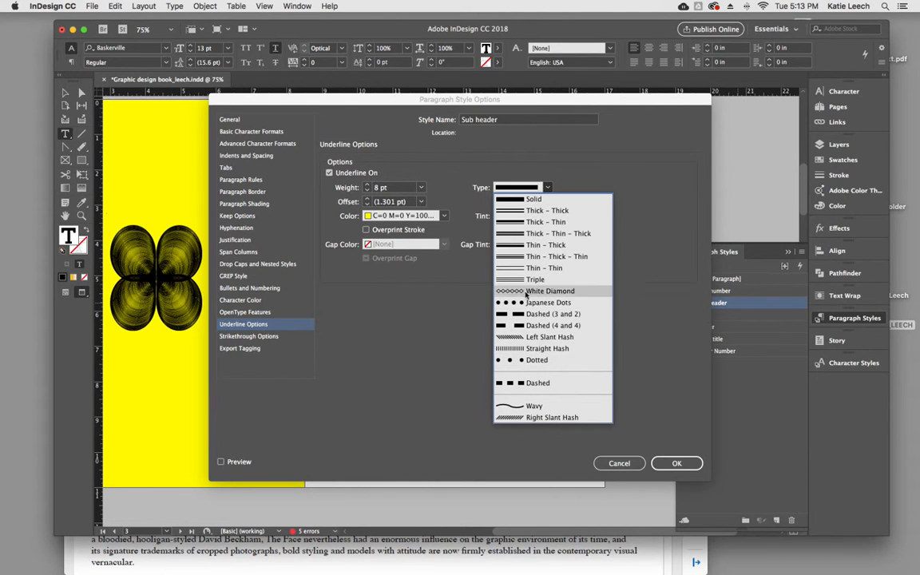
pyautogui.click(538, 164)
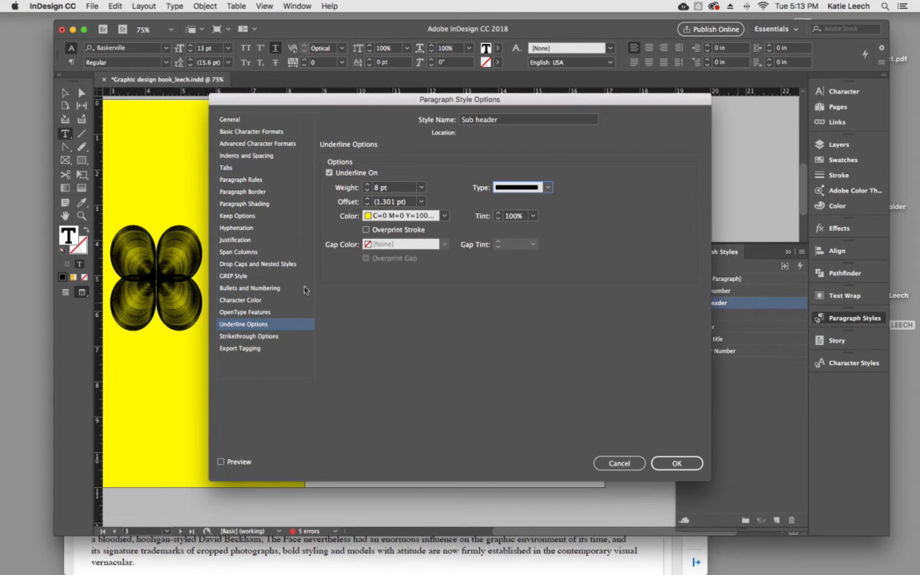
# - Try different underline offsets for the Sub header style with the preview on, set it to 4 pt and apply the options
pyautogui.click(368, 200)
pyautogui.click(367, 205)
pyautogui.click(368, 199)
pyautogui.click(368, 199)
pyautogui.moveTo(324, 103); pyautogui.dragTo(600, 76)
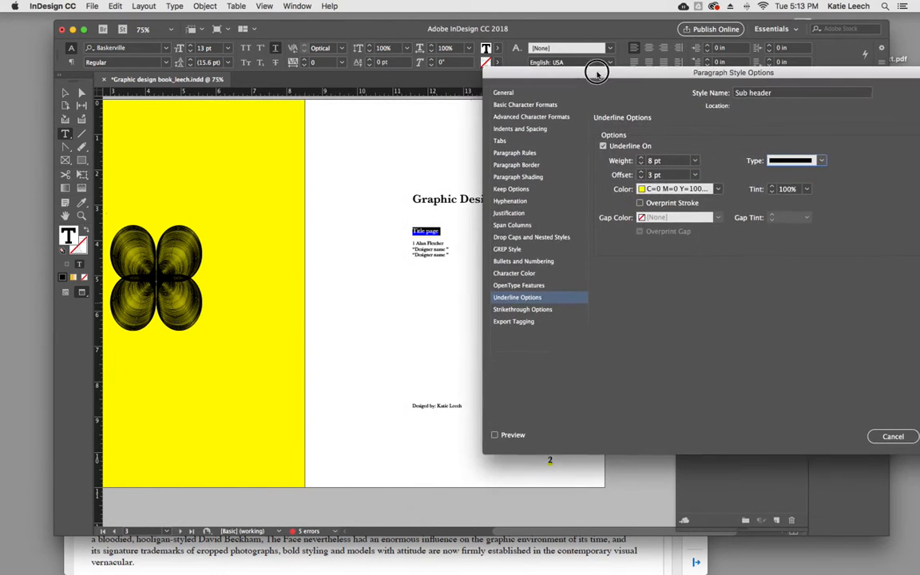
pyautogui.click(495, 435)
pyautogui.click(641, 172)
pyautogui.click(642, 172)
pyautogui.click(642, 172)
pyautogui.click(642, 173)
pyautogui.click(641, 172)
pyautogui.click(641, 173)
pyautogui.click(642, 173)
pyautogui.click(641, 173)
pyautogui.click(641, 173)
pyautogui.click(642, 172)
pyautogui.click(642, 172)
pyautogui.click(642, 173)
pyautogui.click(641, 179)
pyautogui.click(642, 179)
pyautogui.click(641, 179)
pyautogui.click(642, 179)
pyautogui.click(642, 179)
pyautogui.click(641, 179)
pyautogui.click(641, 179)
pyautogui.click(642, 179)
pyautogui.click(642, 179)
pyautogui.click(642, 179)
pyautogui.click(642, 179)
pyautogui.click(642, 179)
pyautogui.click(642, 179)
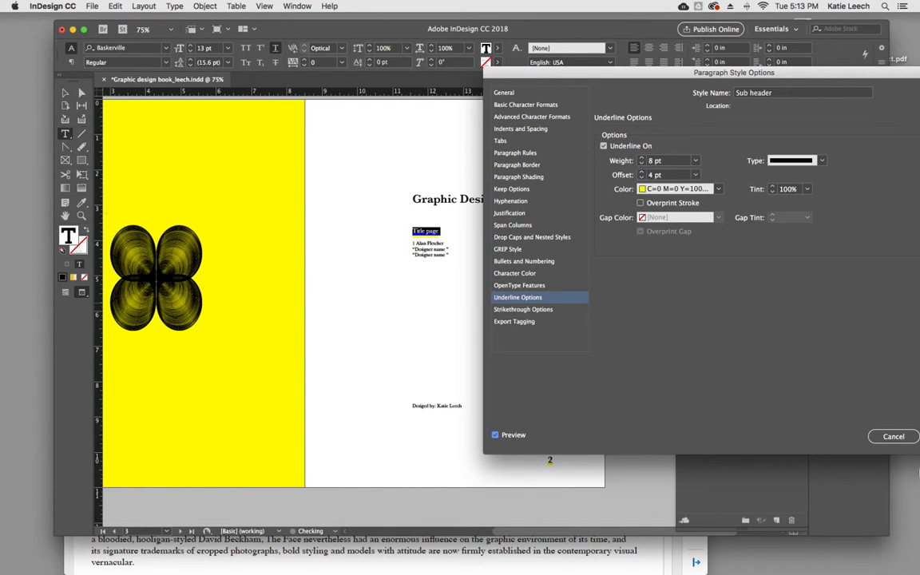
pyautogui.press('Return')
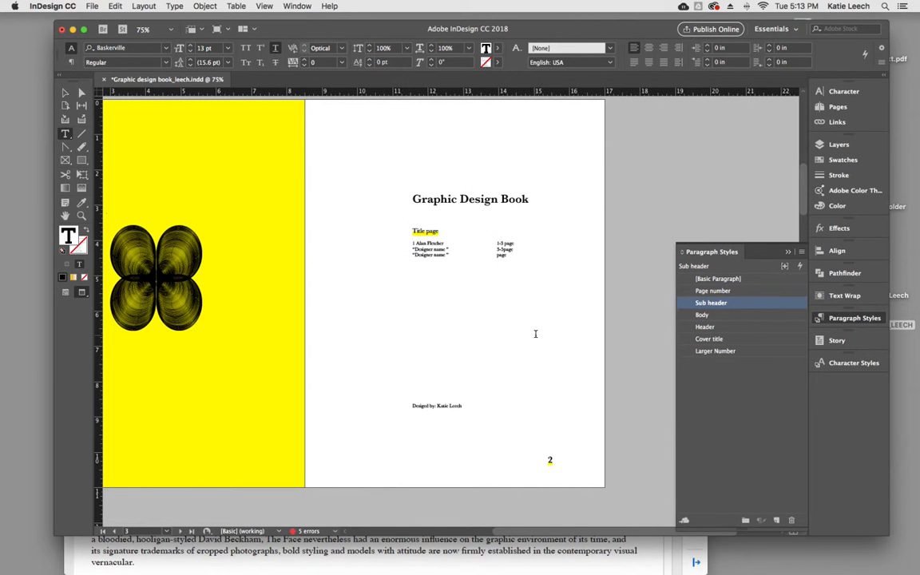
# - Check which paragraph styles the title page's contents list, page references, designer credit and page number use
pyautogui.click(535, 334)
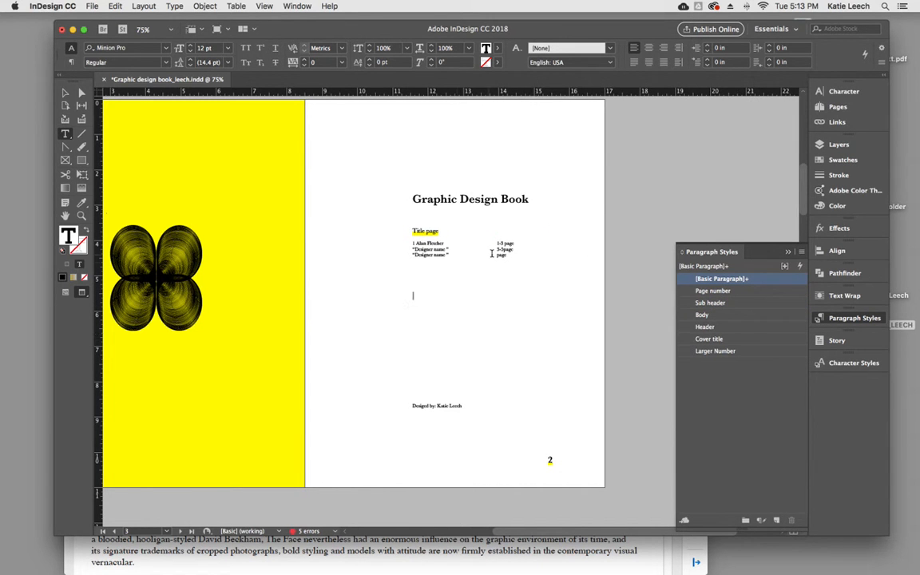
pyautogui.moveTo(480, 254); pyautogui.dragTo(409, 241)
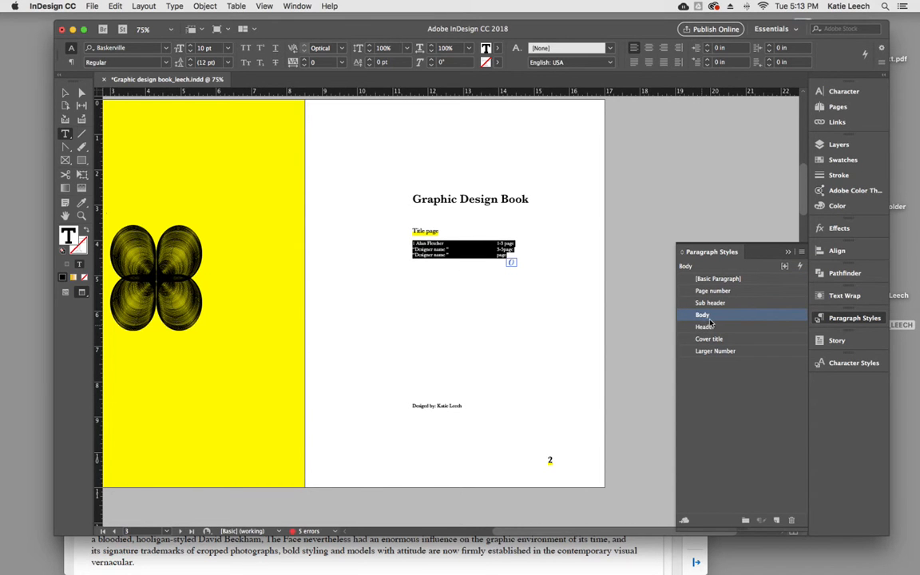
pyautogui.click(504, 256)
pyautogui.moveTo(506, 257); pyautogui.dragTo(498, 243)
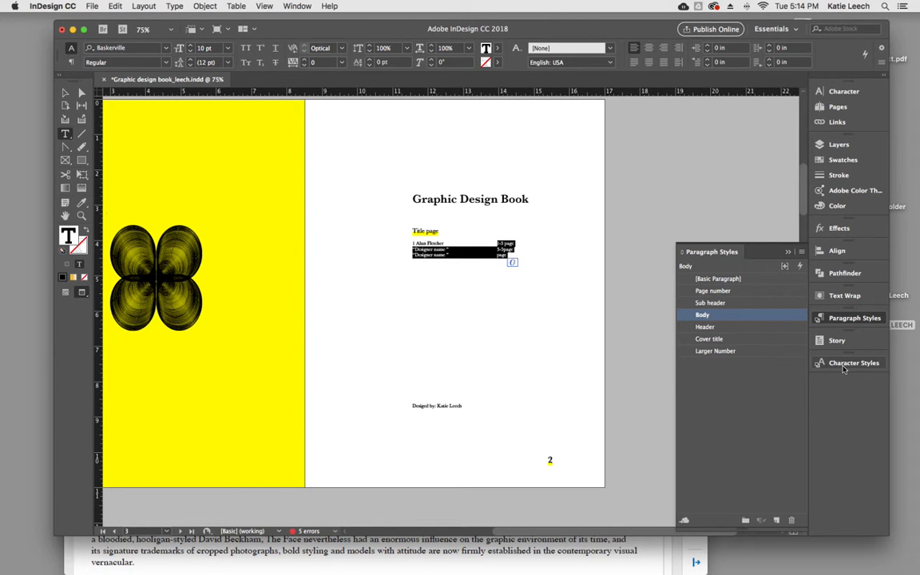
pyautogui.click(563, 377)
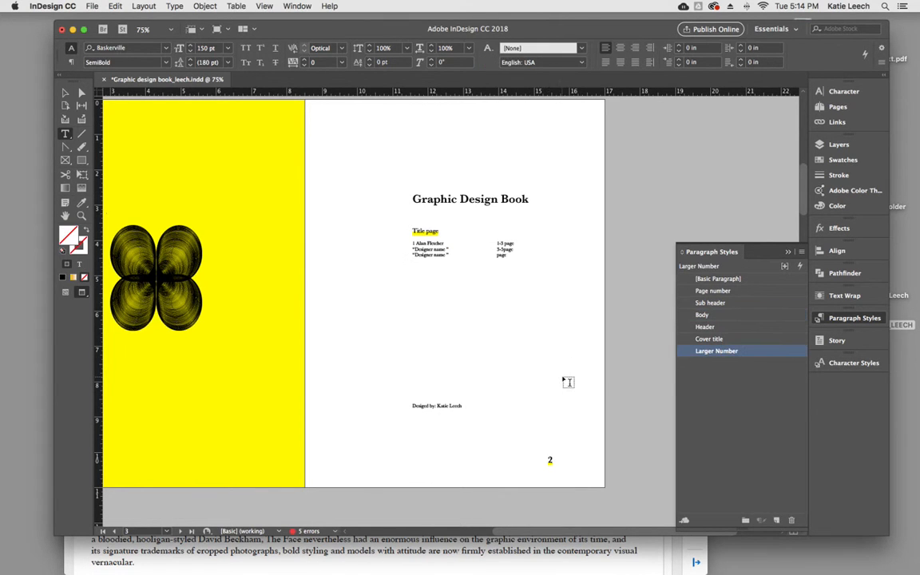
pyautogui.moveTo(462, 408); pyautogui.dragTo(410, 406)
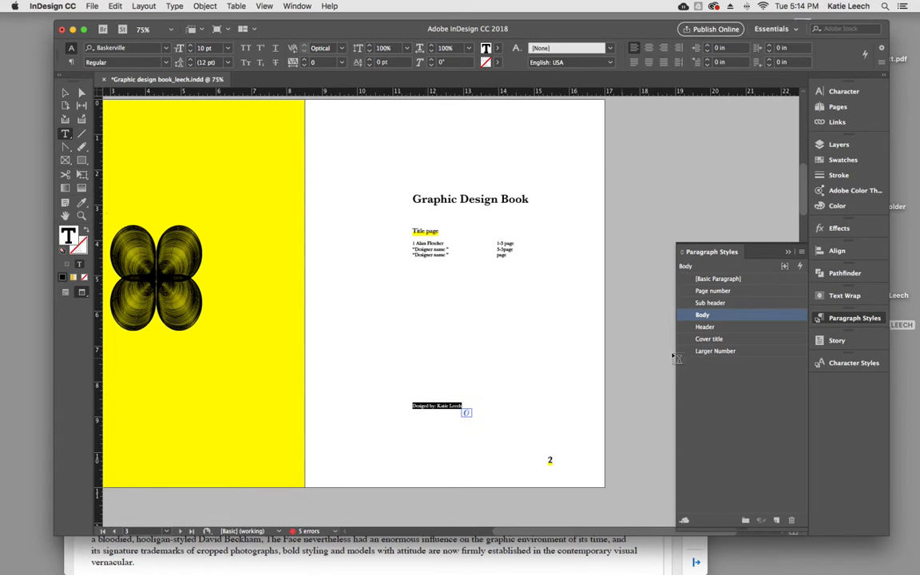
pyautogui.doubleClick(550, 460)
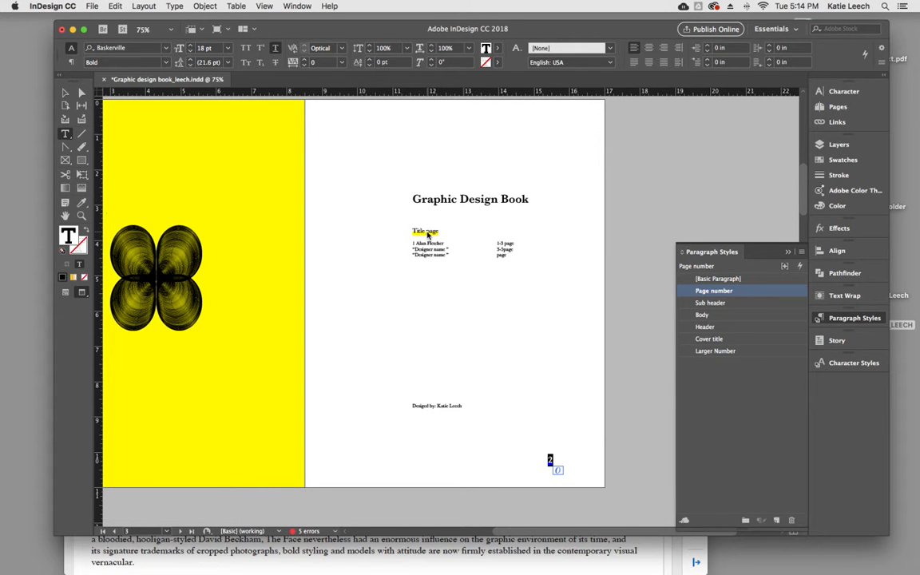
pyautogui.doubleClick(727, 292)
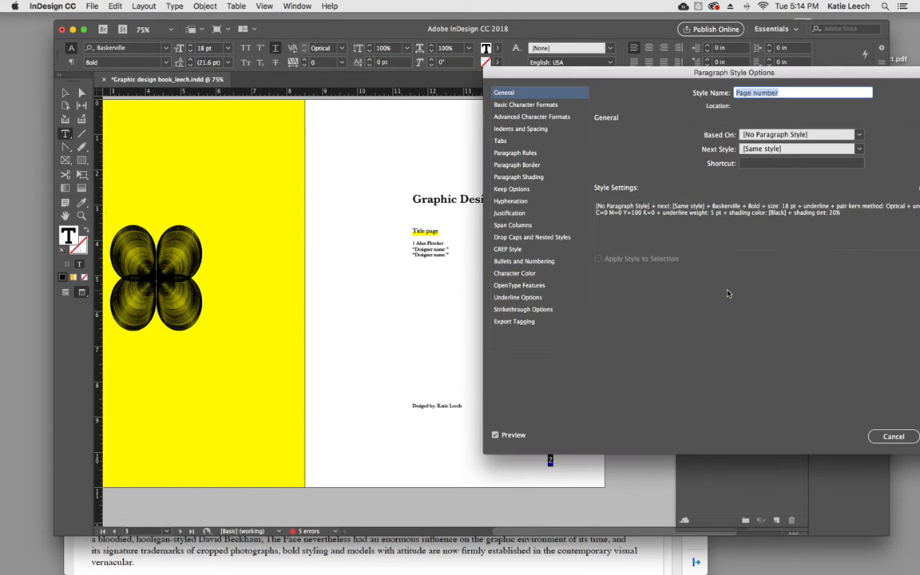
pyautogui.click(494, 105)
pyautogui.click(703, 169)
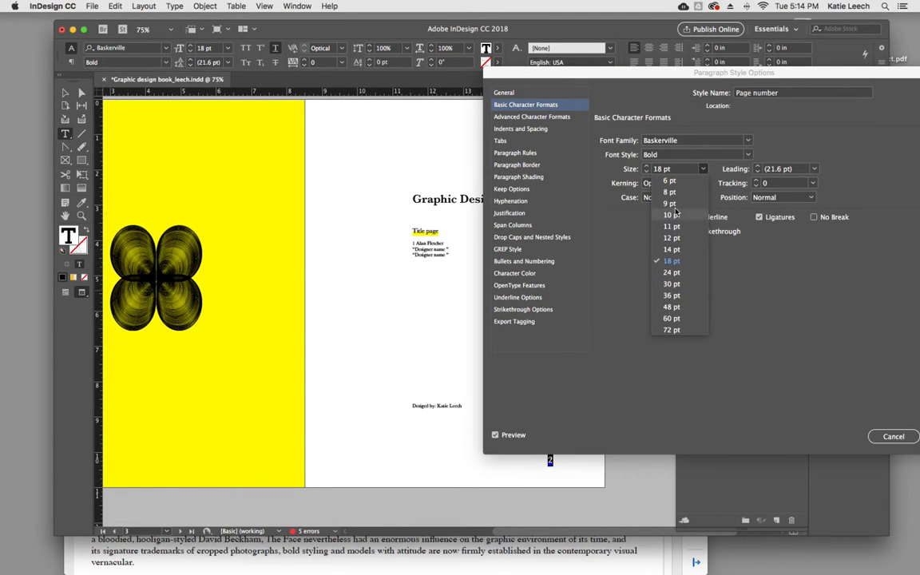
pyautogui.click(672, 285)
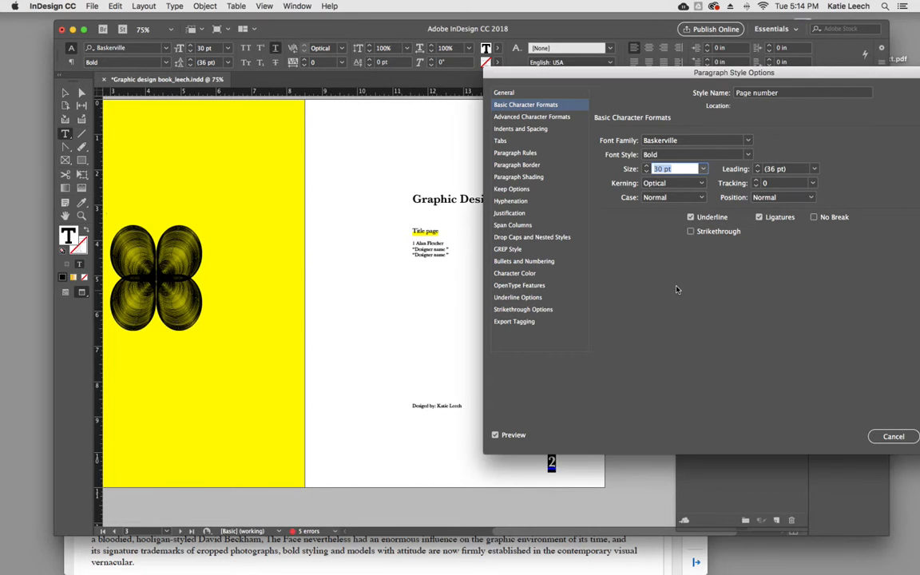
pyautogui.click(703, 169)
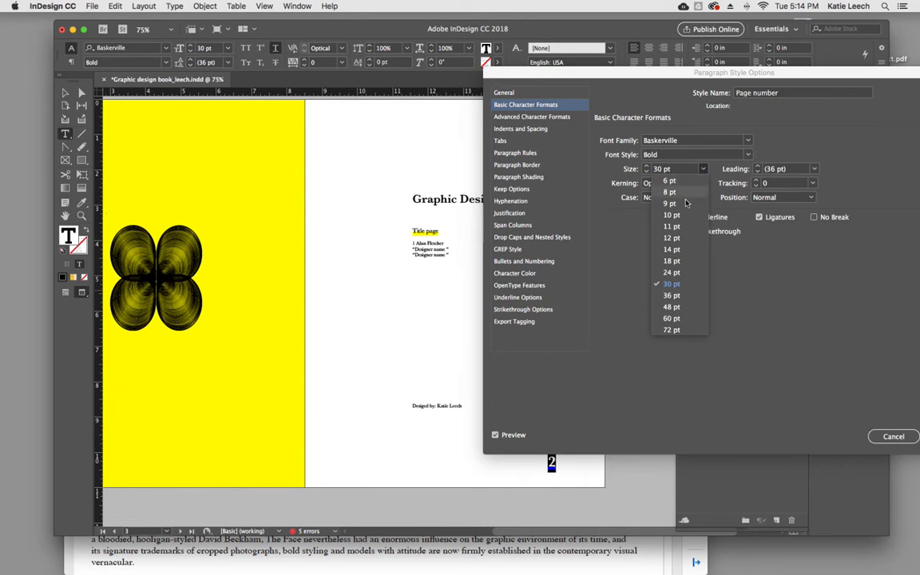
pyautogui.click(678, 298)
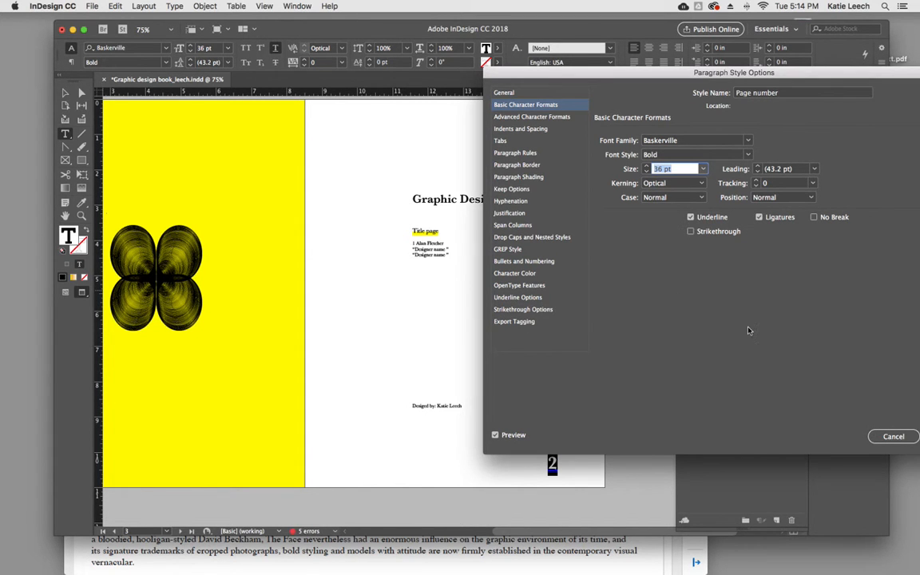
pyautogui.click(525, 298)
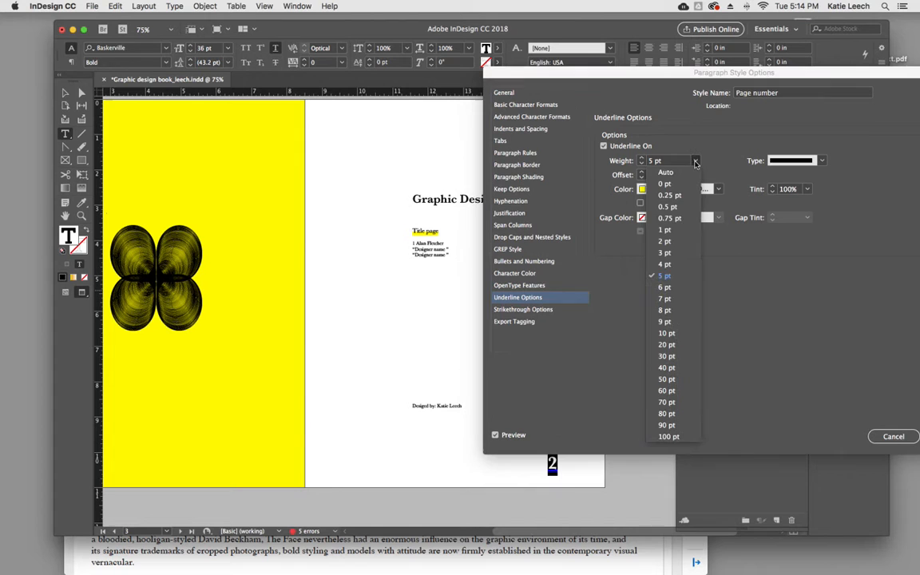
pyautogui.click(666, 298)
pyautogui.click(696, 161)
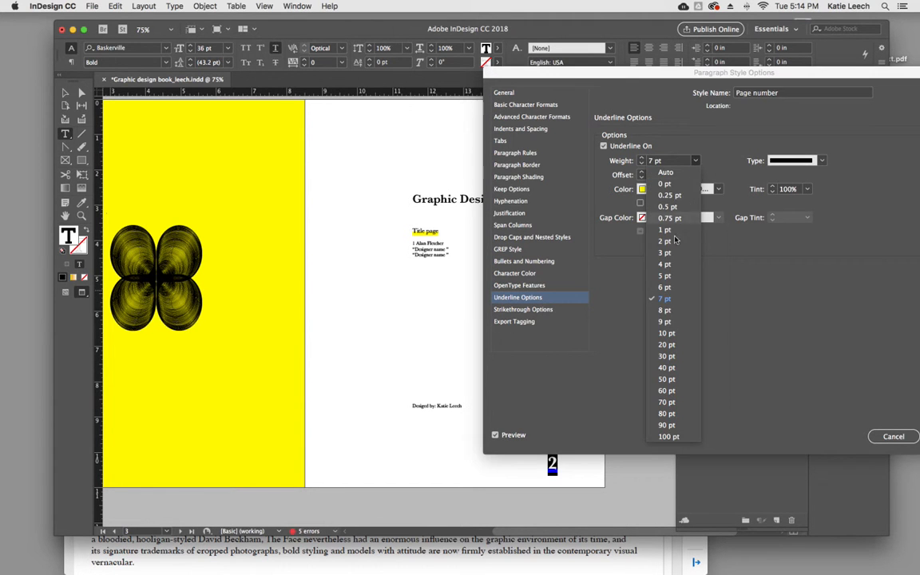
pyautogui.click(663, 391)
pyautogui.click(893, 437)
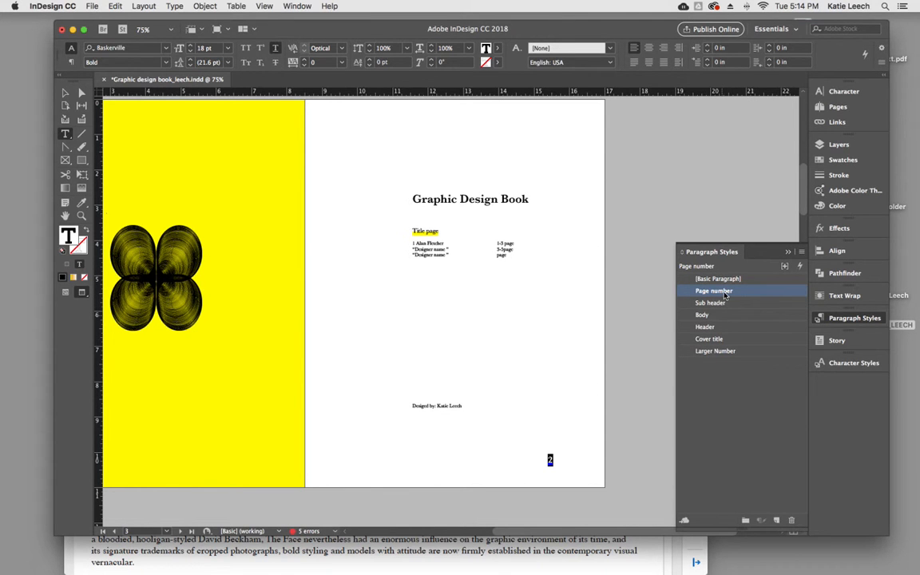
# - Open the Page number paragraph style's options and set its font size to 36 pt
pyautogui.click(726, 292)
pyautogui.doubleClick(726, 291)
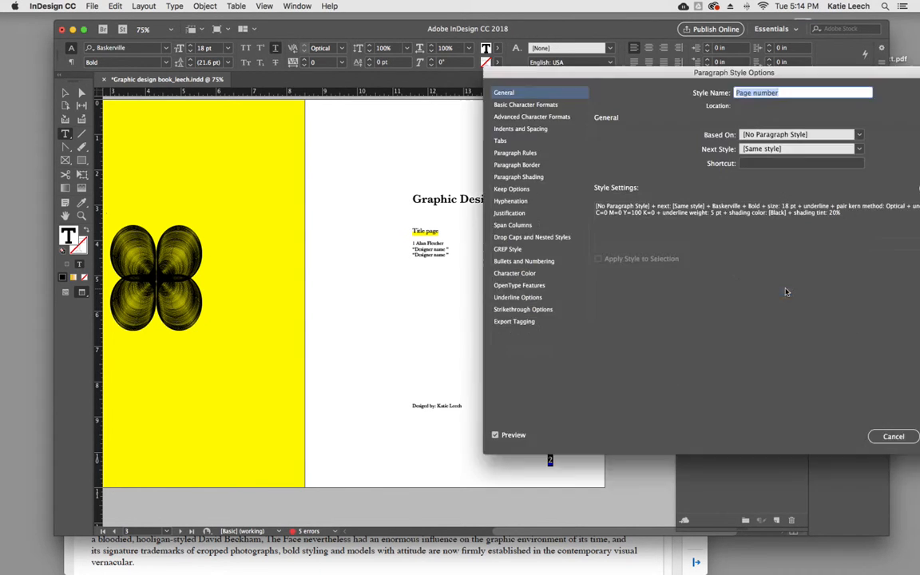
pyautogui.click(547, 118)
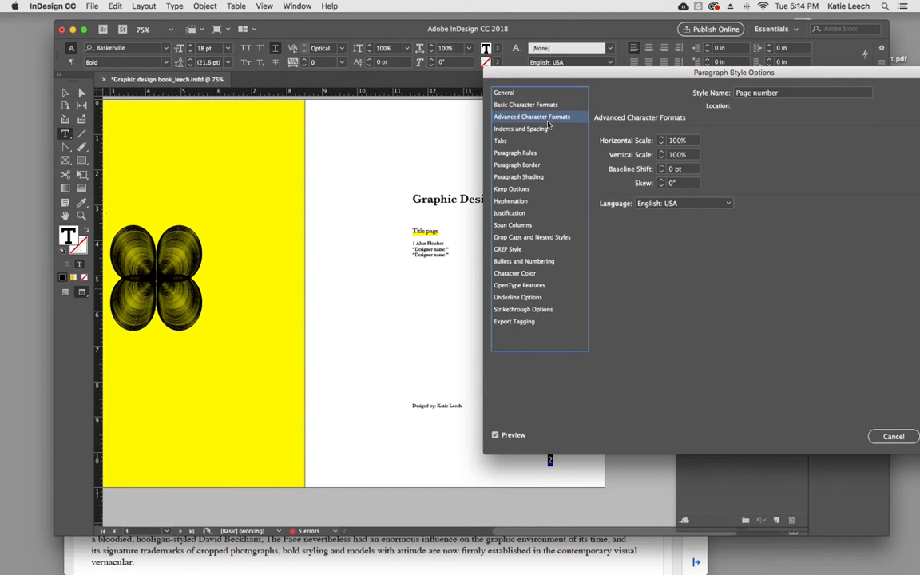
pyautogui.click(531, 105)
pyautogui.click(703, 169)
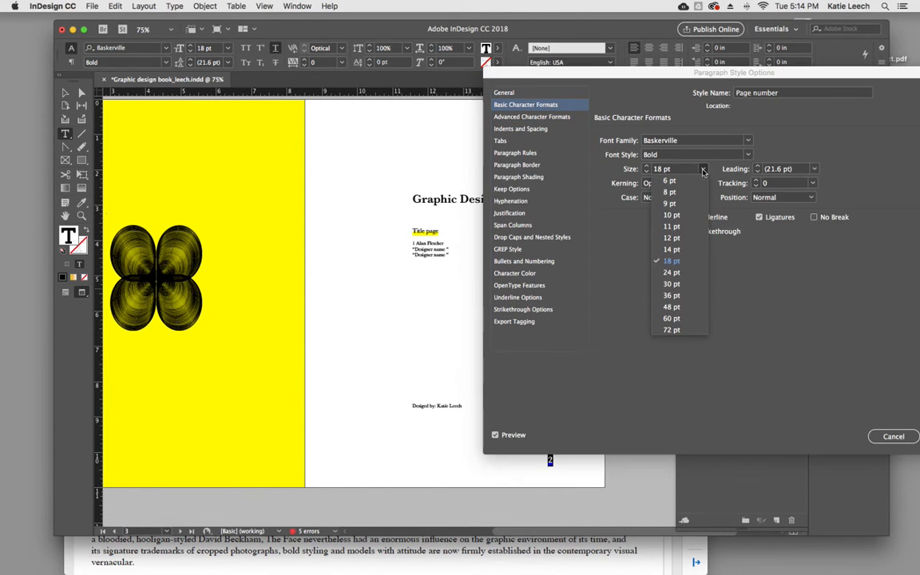
pyautogui.click(682, 297)
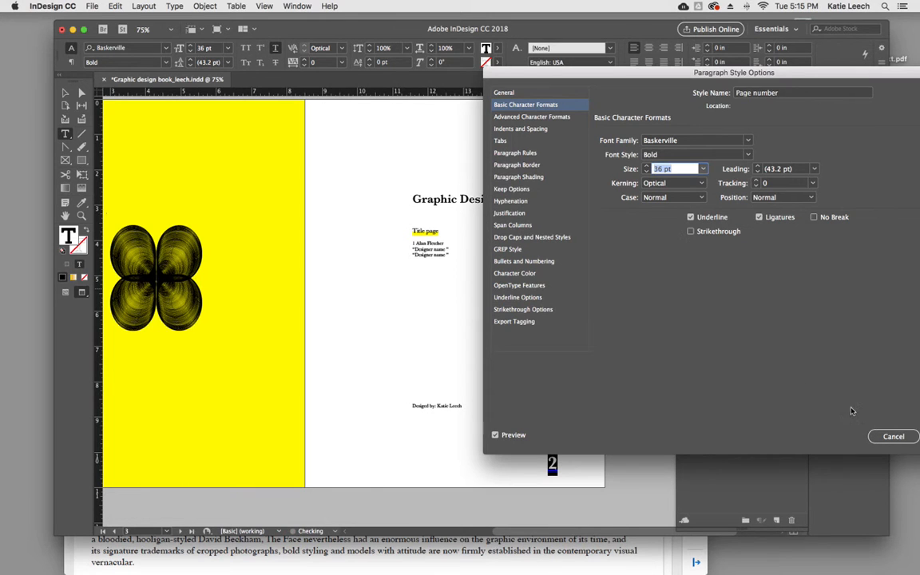
# - Set the Page number style's underline weight to 40 pt and apply the style options
pyautogui.moveTo(827, 73); pyautogui.dragTo(697, 48)
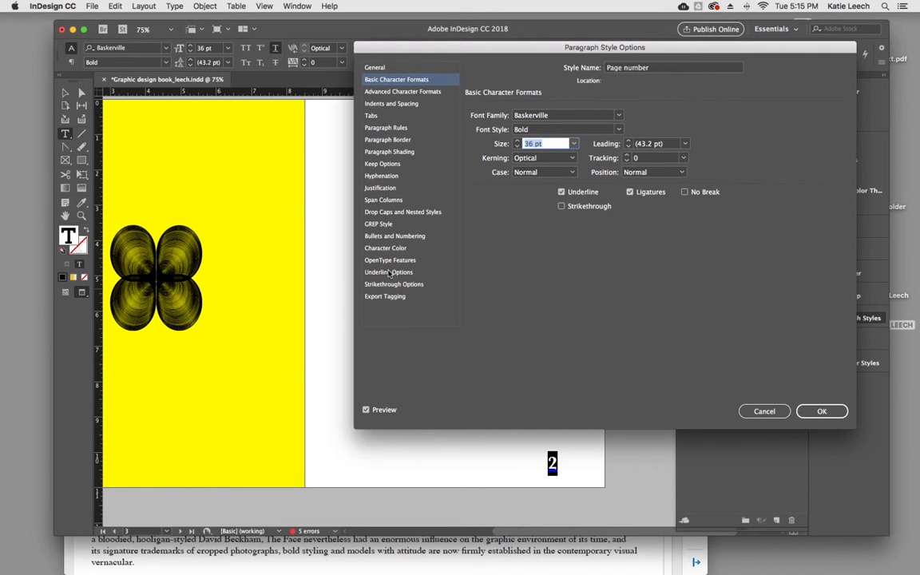
pyautogui.click(389, 272)
pyautogui.click(565, 138)
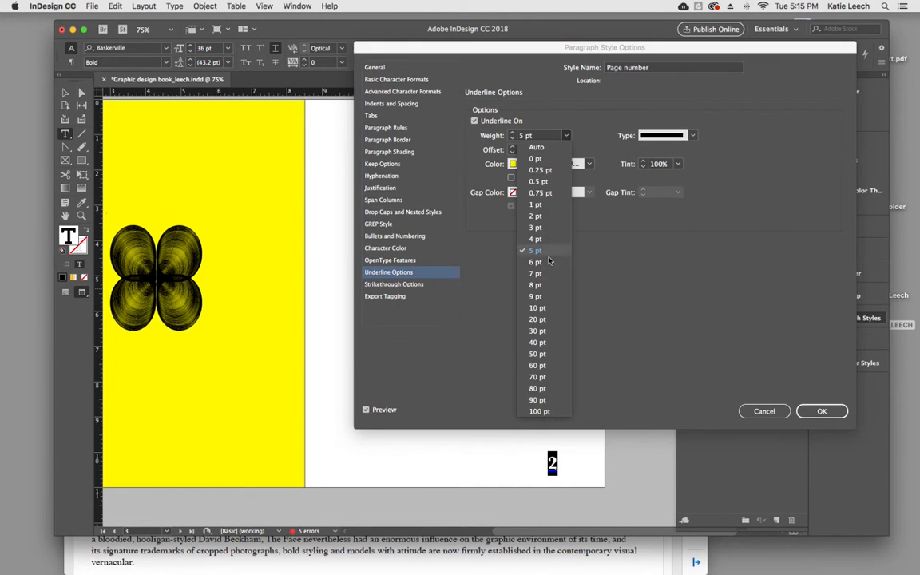
pyautogui.click(502, 307)
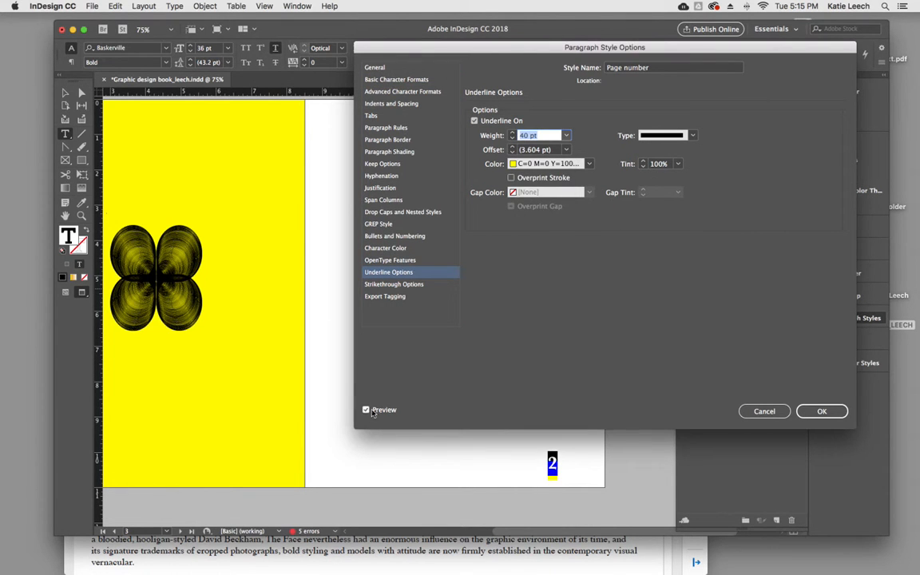
pyautogui.click(822, 412)
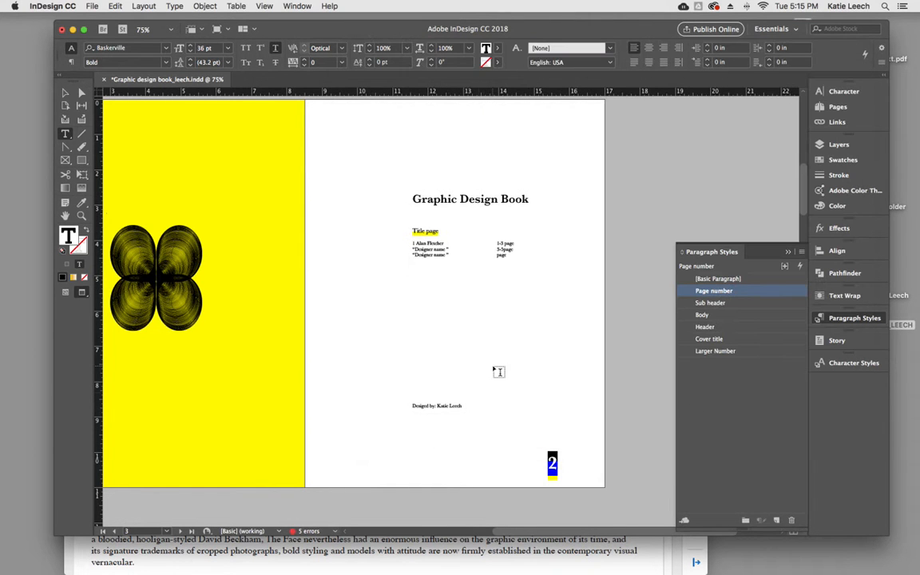
# - Check which paragraph styles the title page's heading, contents list, designer credit and page number use
pyautogui.click(517, 390)
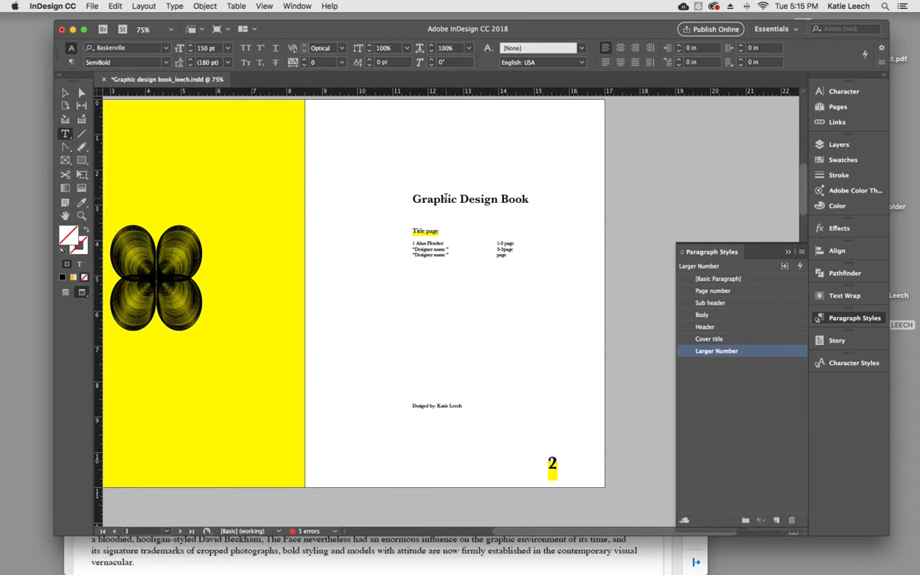
pyautogui.moveTo(447, 199); pyautogui.dragTo(508, 199)
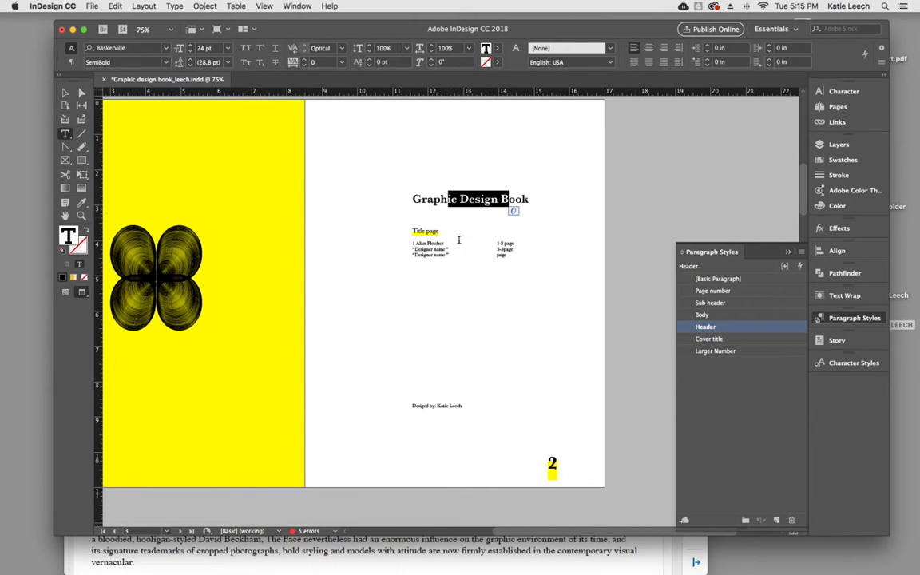
pyautogui.moveTo(439, 231); pyautogui.dragTo(446, 257)
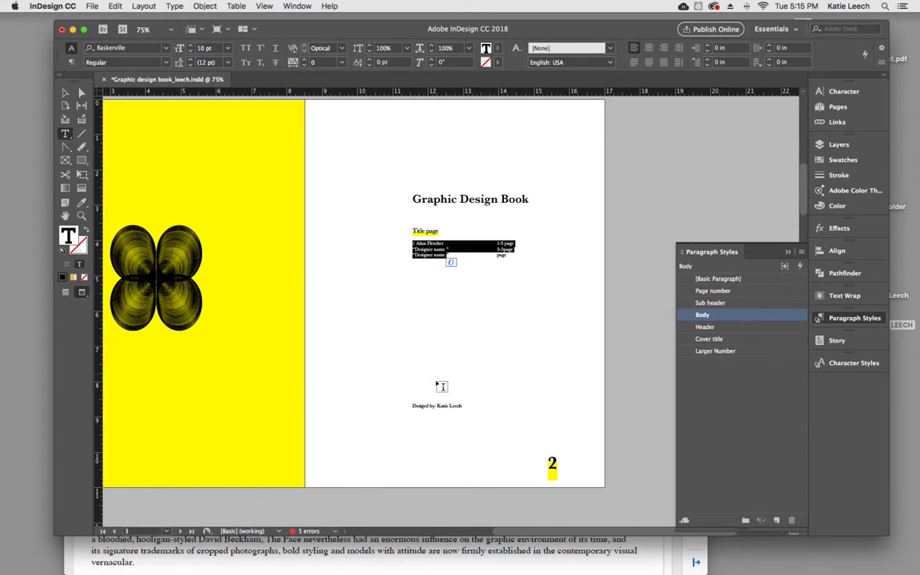
pyautogui.tripleClick(409, 398)
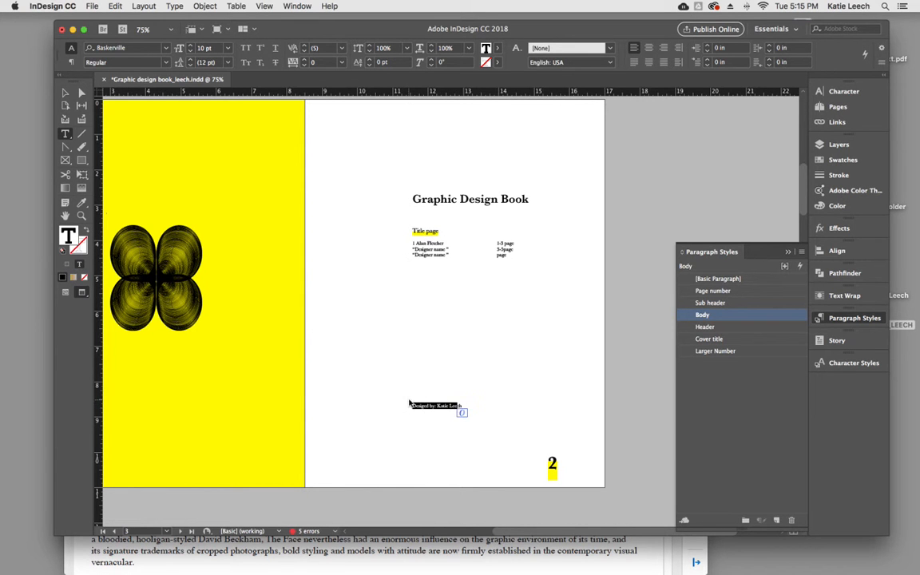
pyautogui.doubleClick(544, 461)
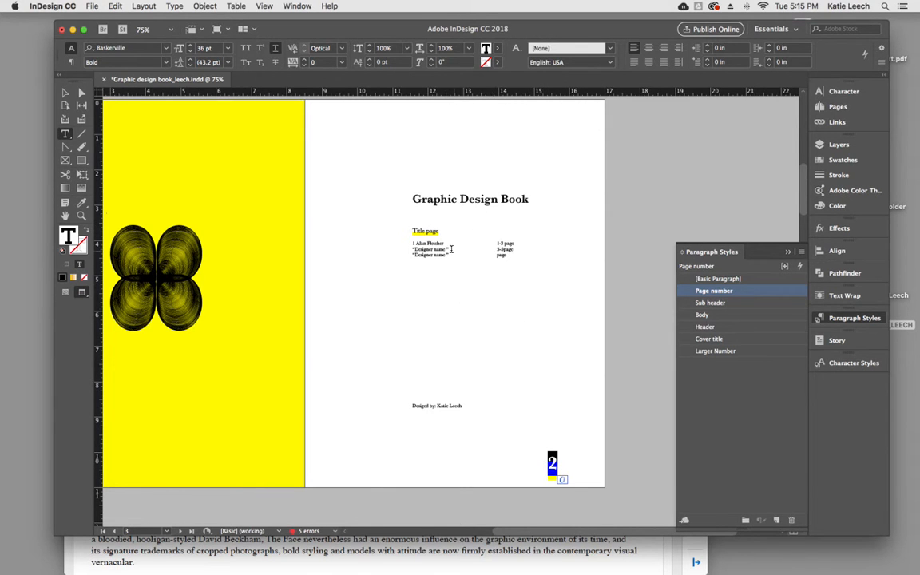
pyautogui.scroll(1, 463, 280)
pyautogui.click(464, 277)
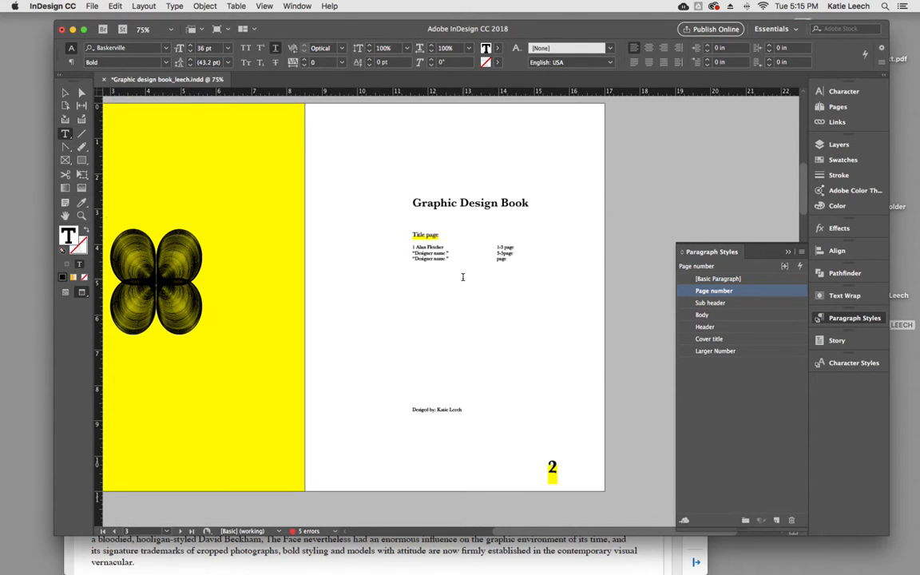
# - Check which paragraph styles the cover's large number 10 and its GRAPHIC DESIGNERS BOOK title use
pyautogui.scroll(5, 465, 274)
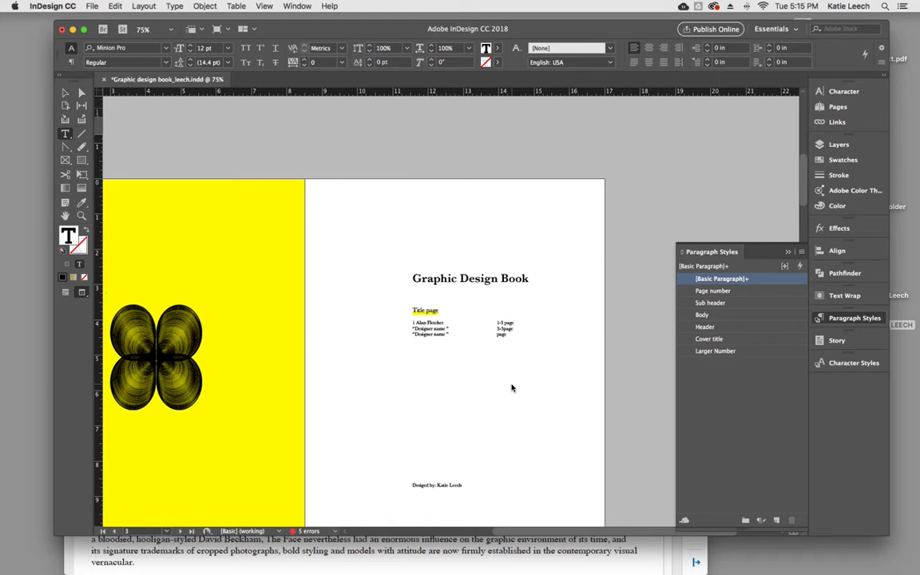
pyautogui.scroll(20, 512, 388)
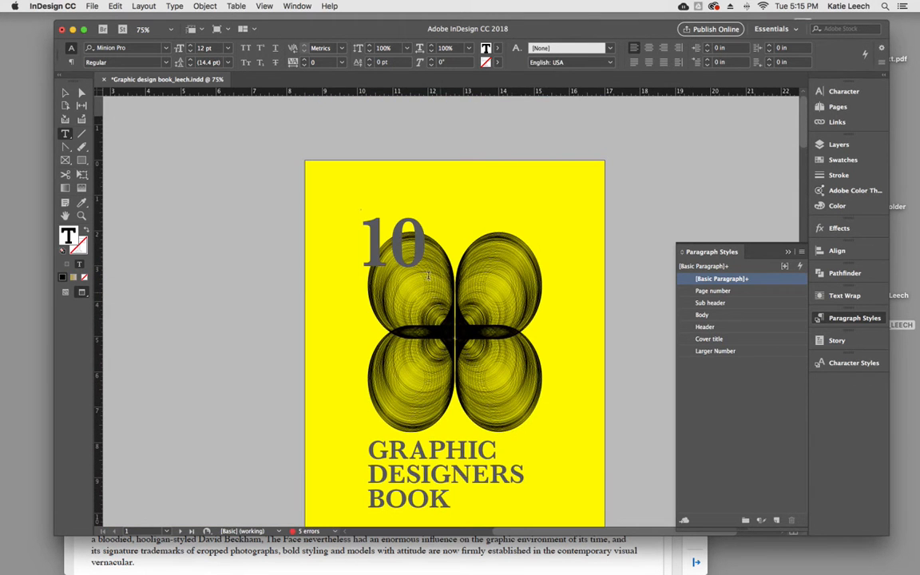
pyautogui.moveTo(415, 229); pyautogui.dragTo(361, 230)
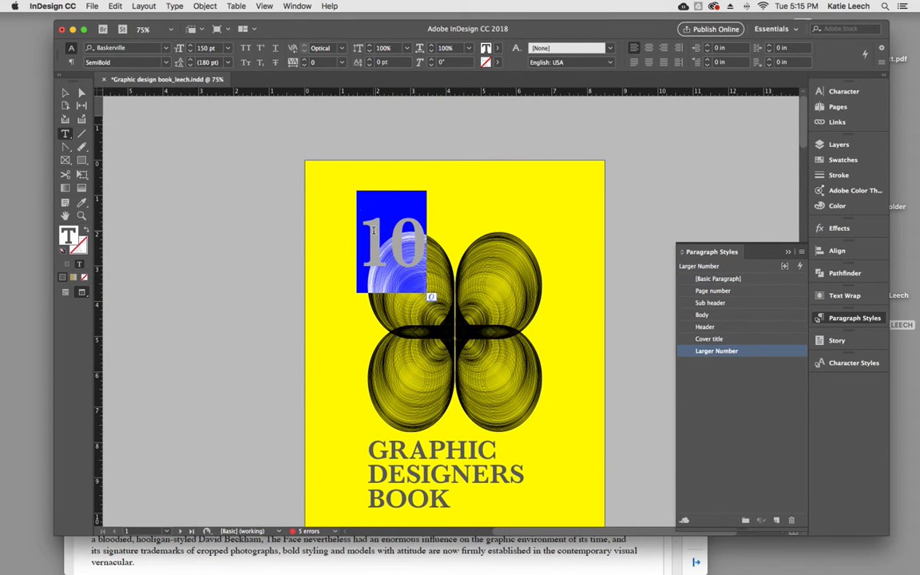
pyautogui.scroll(-2, 408, 313)
pyautogui.moveTo(451, 430); pyautogui.dragTo(359, 384)
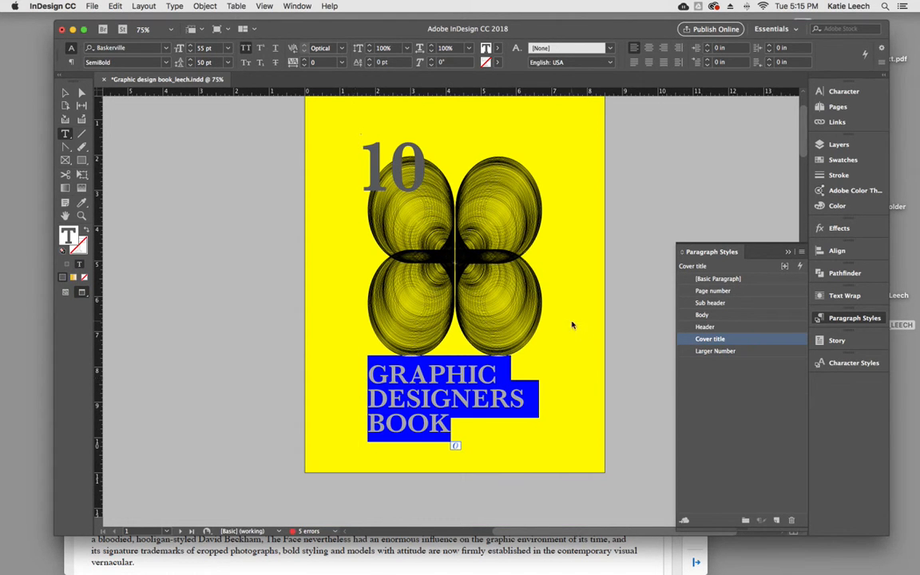
# - Check the paragraph styles of the title page's last page reference and the designer spread's vertical yellow quote
pyautogui.scroll(-5, 578, 327)
pyautogui.scroll(-6, 578, 327)
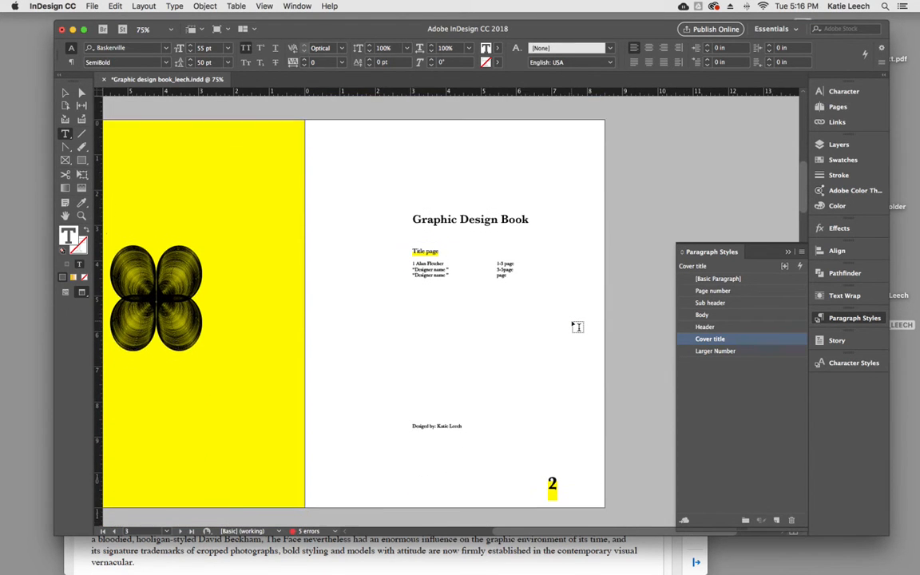
pyautogui.scroll(-1, 578, 327)
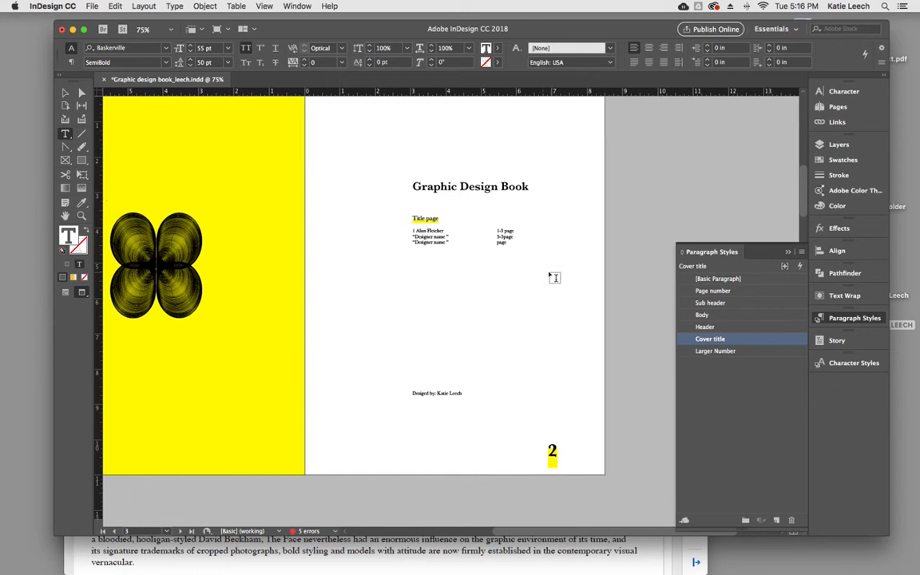
pyautogui.moveTo(510, 245); pyautogui.dragTo(496, 243)
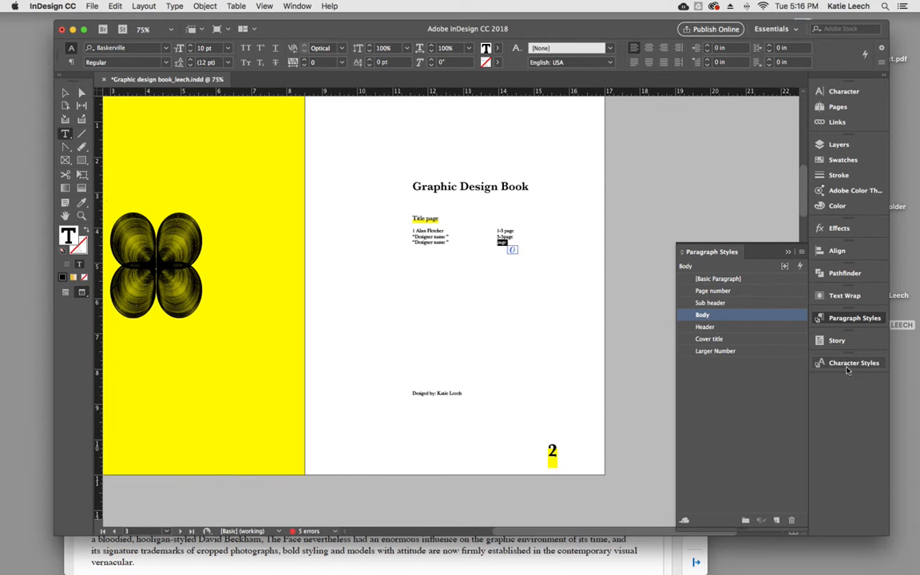
pyautogui.scroll(-10, 508, 338)
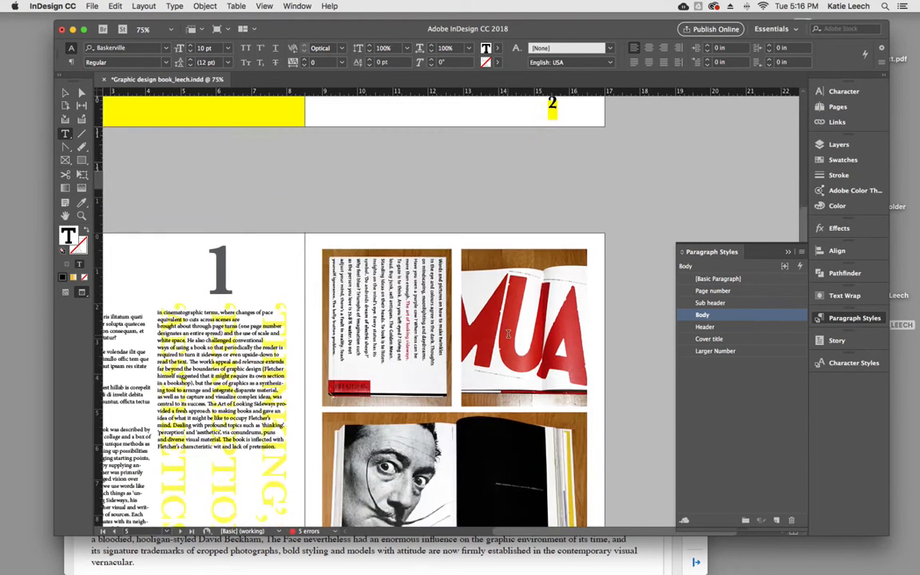
pyautogui.hscroll(-5, 606, 527)
pyautogui.click(342, 390)
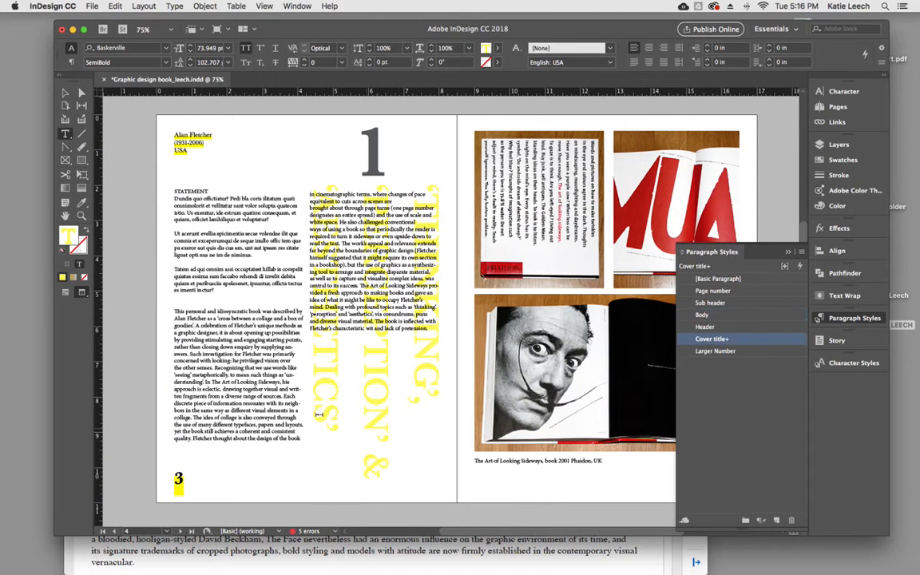
# - Reapply the Sub header paragraph style to the designer's name, dates and country block, clearing overrides
pyautogui.moveTo(187, 151); pyautogui.dragTo(165, 134)
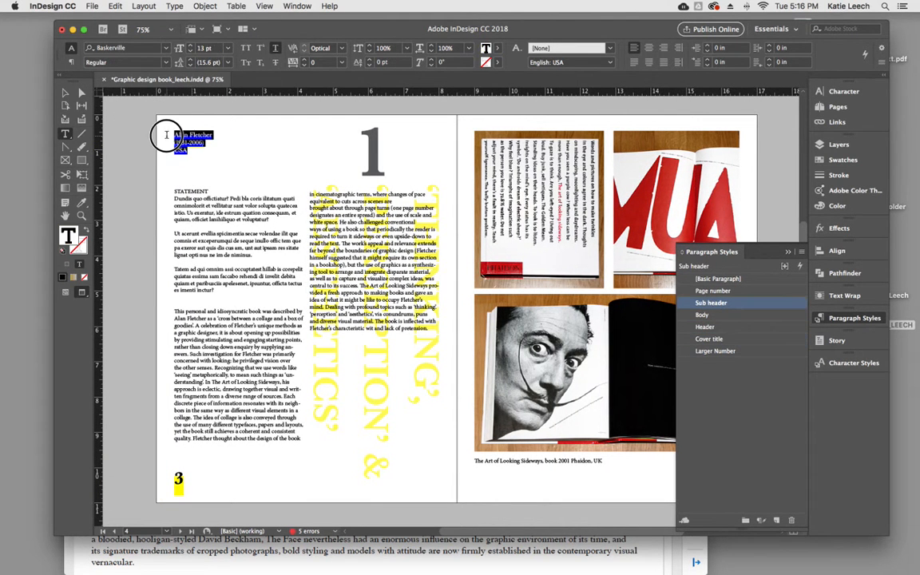
pyautogui.rightClick(717, 306)
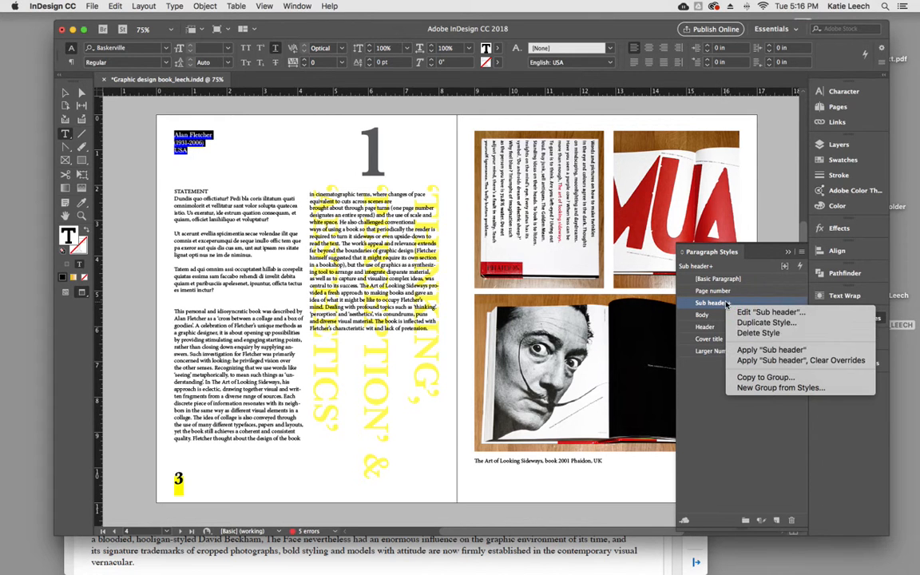
pyautogui.click(771, 364)
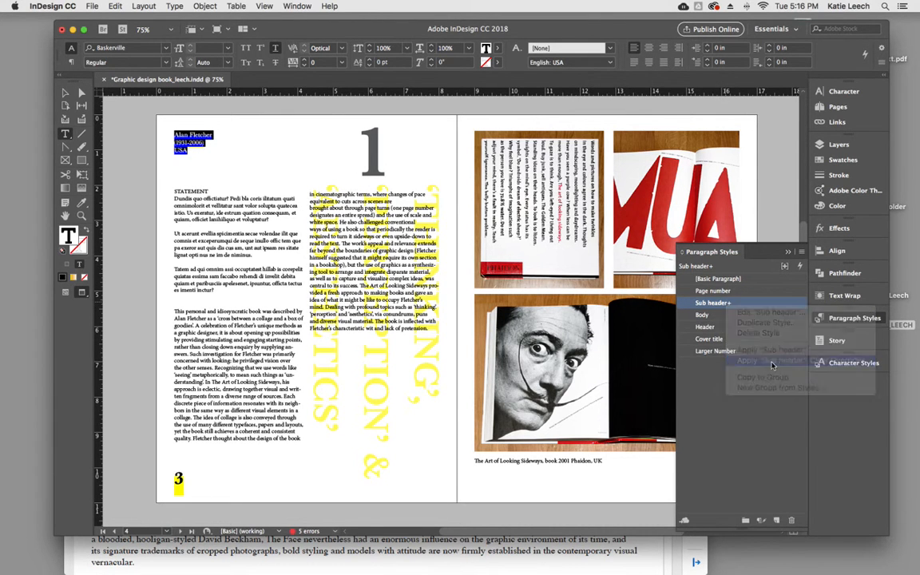
pyautogui.click(184, 150)
# - Apply the Body paragraph style to the spread's two-column text from the STATEMENT heading onward, clearing overrides
pyautogui.moveTo(177, 195); pyautogui.dragTo(431, 329)
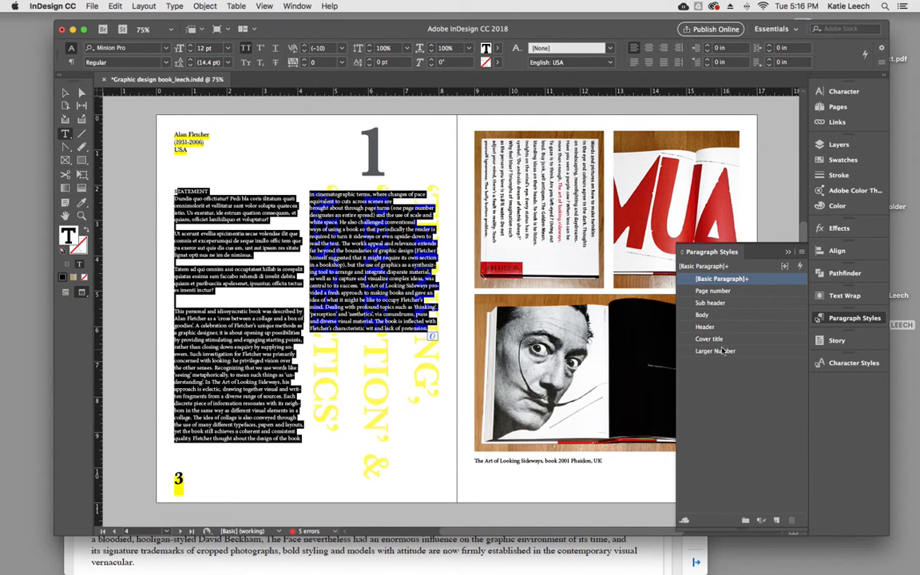
pyautogui.click(718, 315)
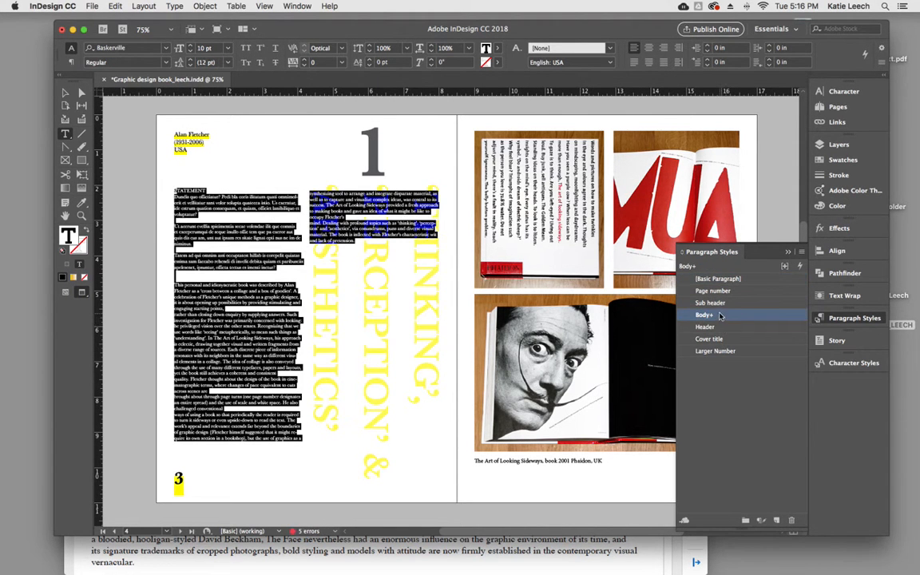
pyautogui.rightClick(718, 315)
pyautogui.click(743, 370)
pyautogui.click(181, 198)
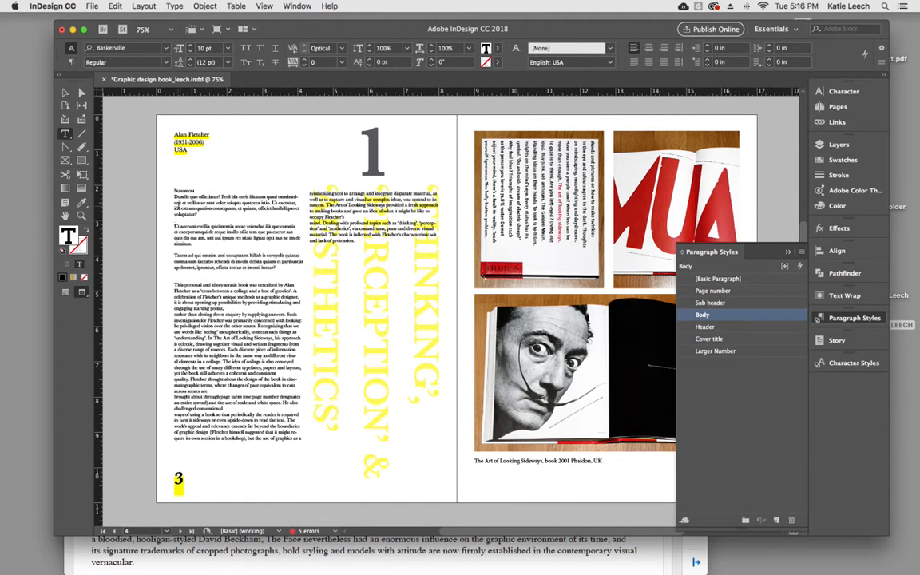
# - Create a new character style for the Statement heading and its three paragraphs, and open its options
pyautogui.moveTo(174, 190); pyautogui.dragTo(290, 272)
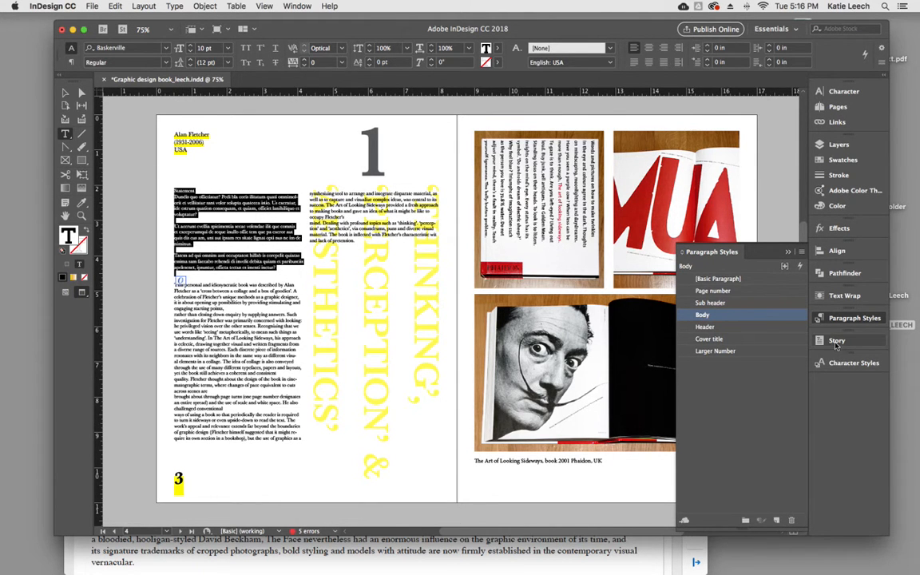
pyautogui.click(852, 364)
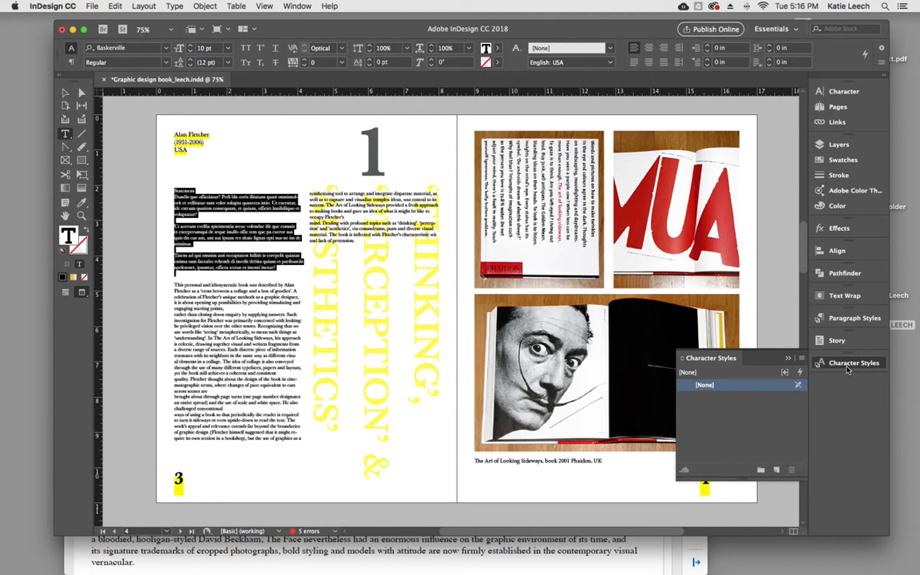
pyautogui.click(776, 473)
pyautogui.doubleClick(767, 396)
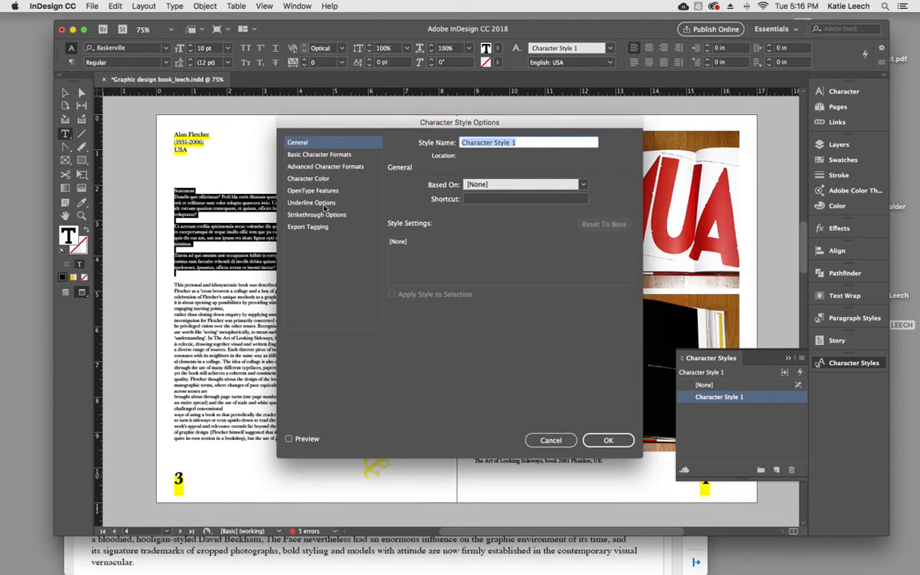
# - Set the new character style's color to the orange swatch C=0 M=43 Y=100 K=0 and apply the options
pyautogui.click(312, 178)
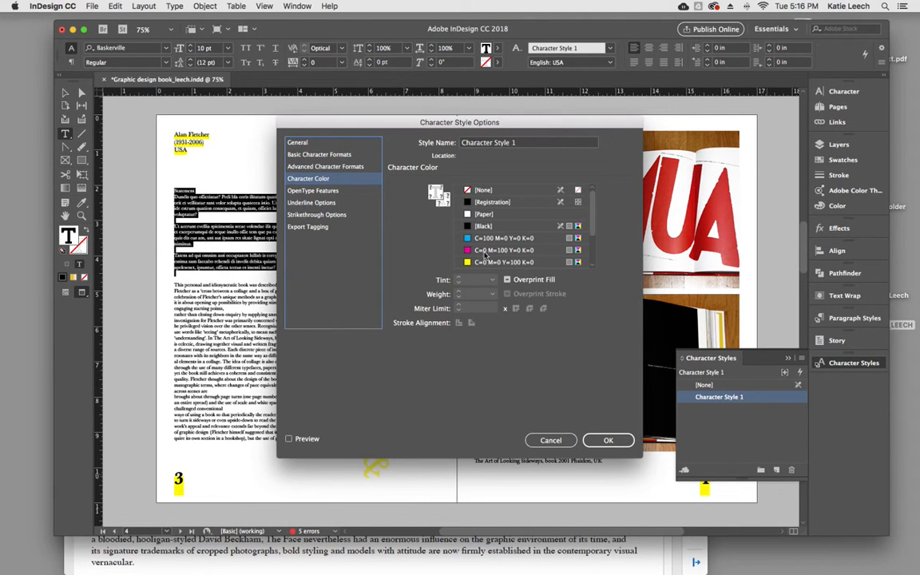
pyautogui.scroll(-3, 485, 254)
pyautogui.scroll(-2, 486, 251)
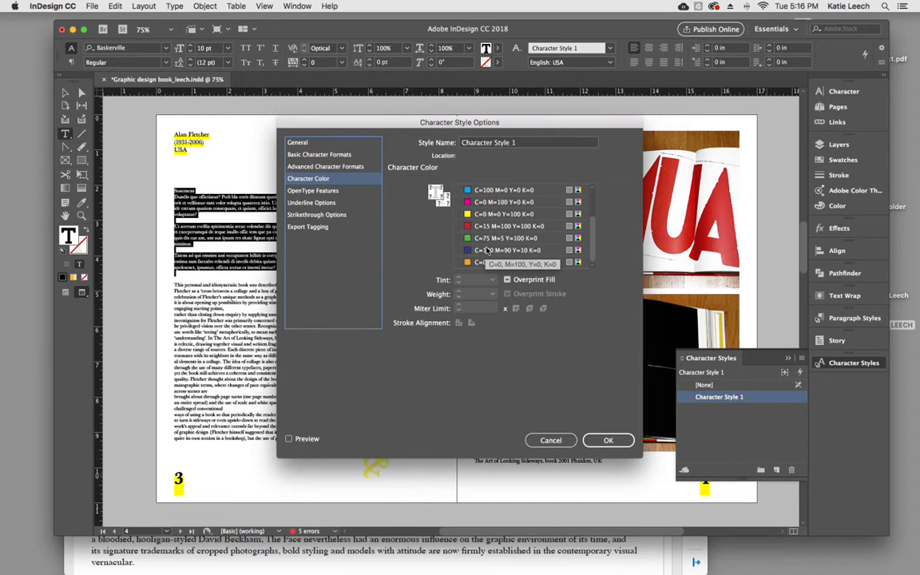
pyautogui.click(488, 251)
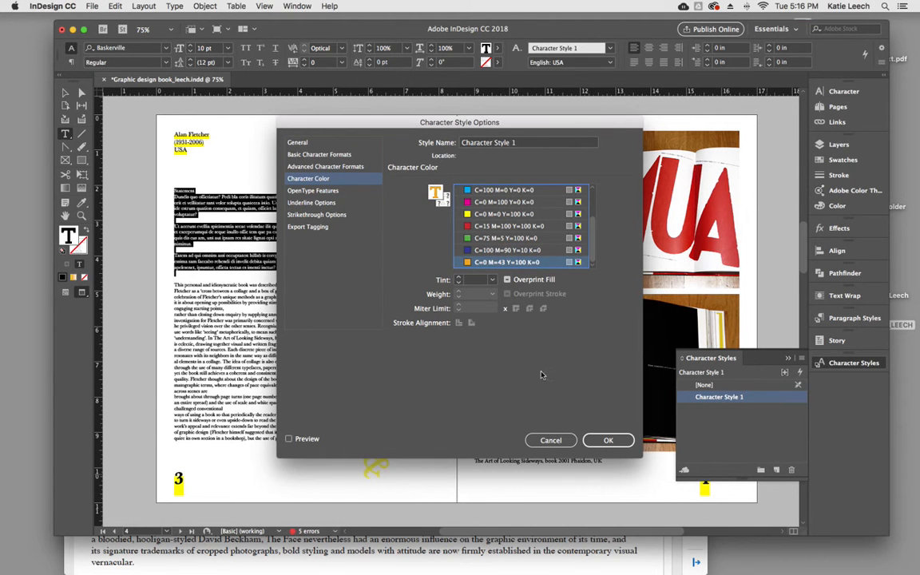
pyautogui.click(599, 441)
pyautogui.click(278, 301)
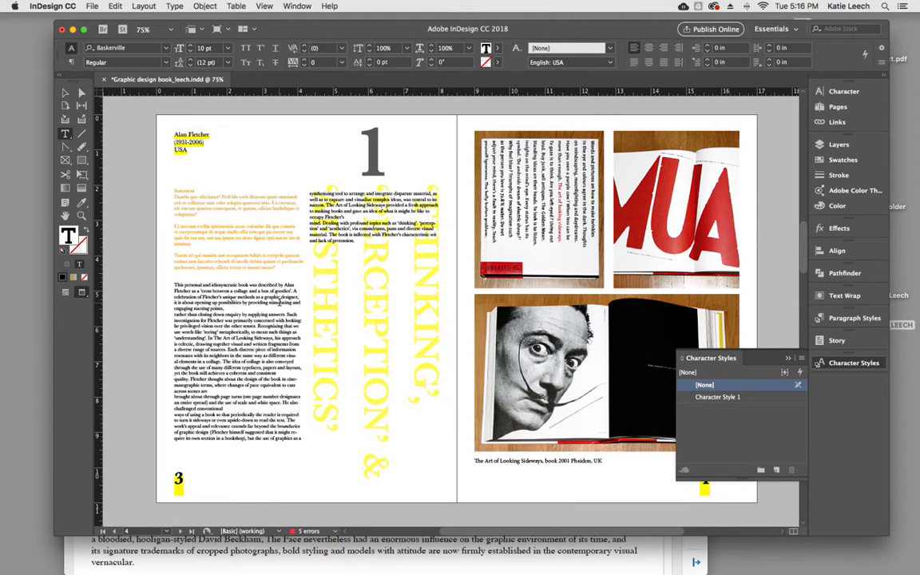
# - Compare the character styles used by the orange statement paragraphs and the black body text below them
pyautogui.moveTo(275, 269); pyautogui.dragTo(172, 190)
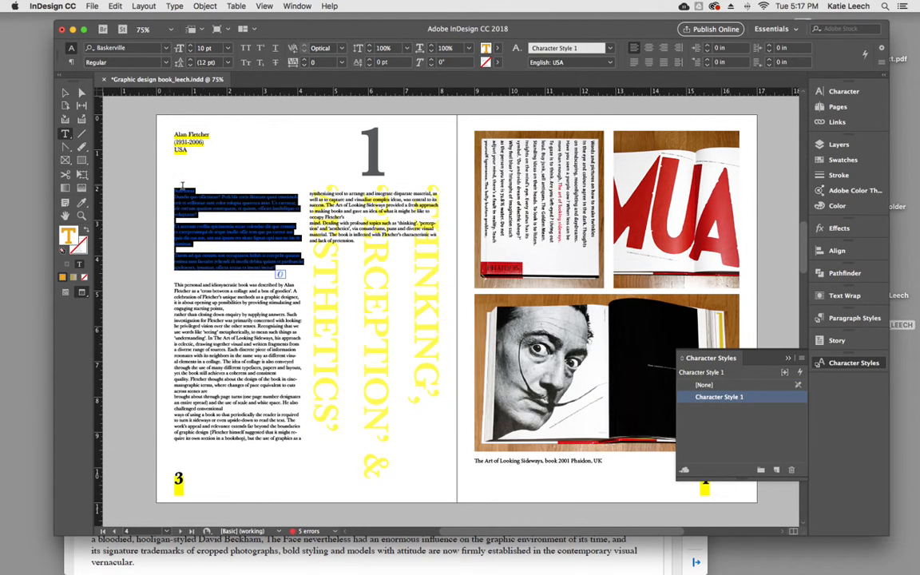
pyautogui.click(234, 264)
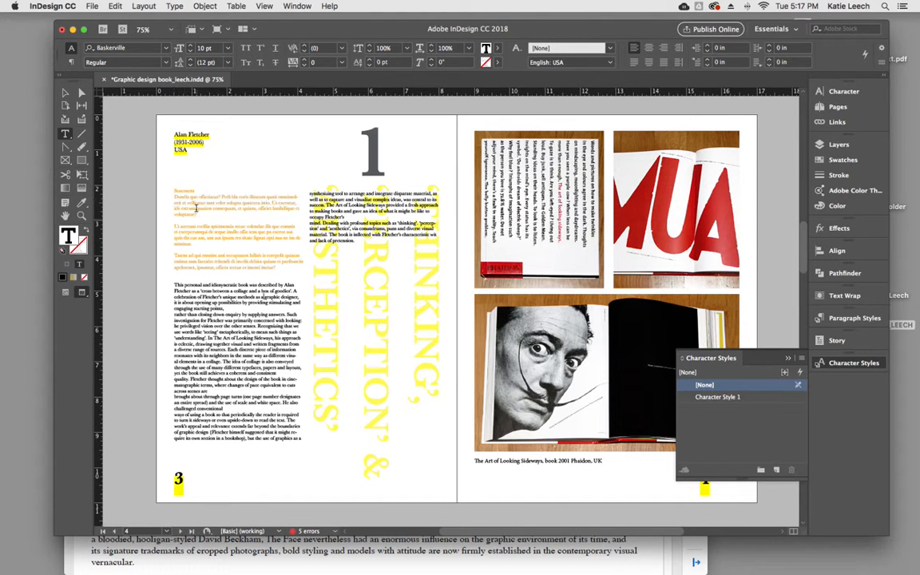
pyautogui.moveTo(174, 191); pyautogui.dragTo(280, 272)
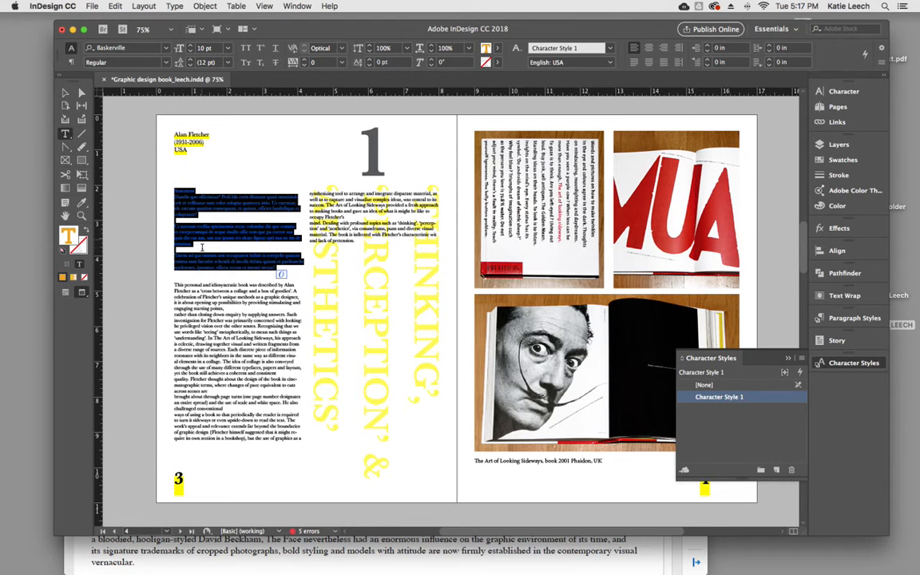
pyautogui.click(198, 226)
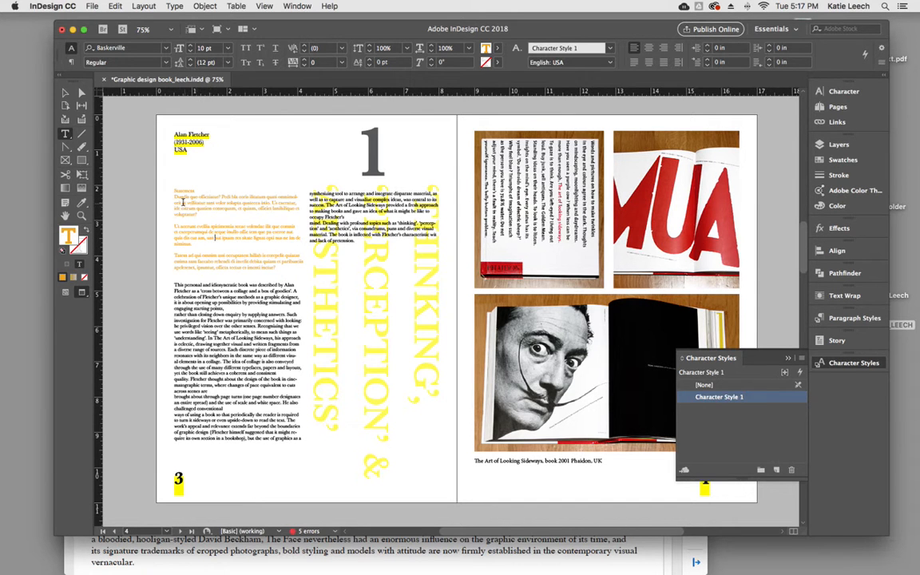
pyautogui.click(214, 237)
pyautogui.moveTo(177, 194)
pyautogui.mouseDown()
pyautogui.moveTo(269, 273)
pyautogui.moveTo(164, 195)
pyautogui.mouseUp()
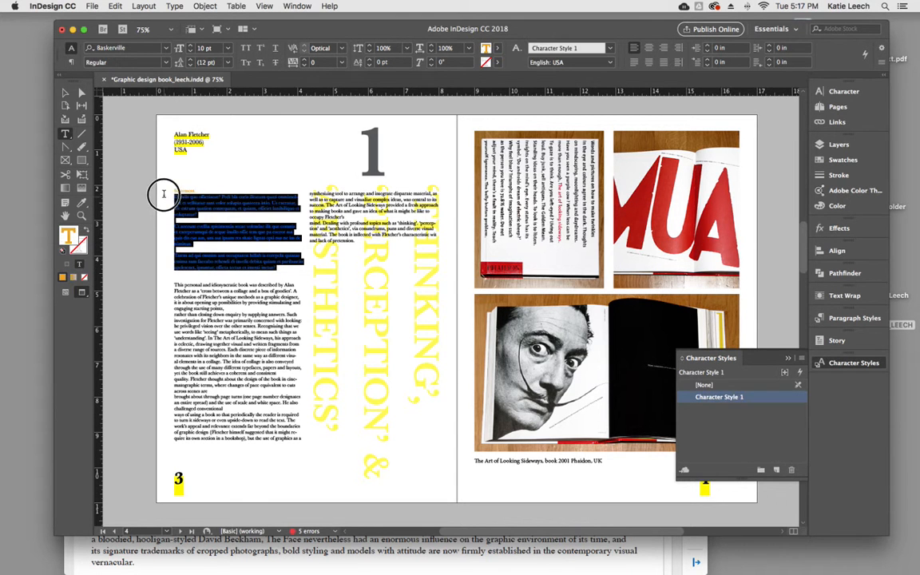
pyautogui.click(177, 288)
pyautogui.moveTo(177, 286); pyautogui.dragTo(403, 243)
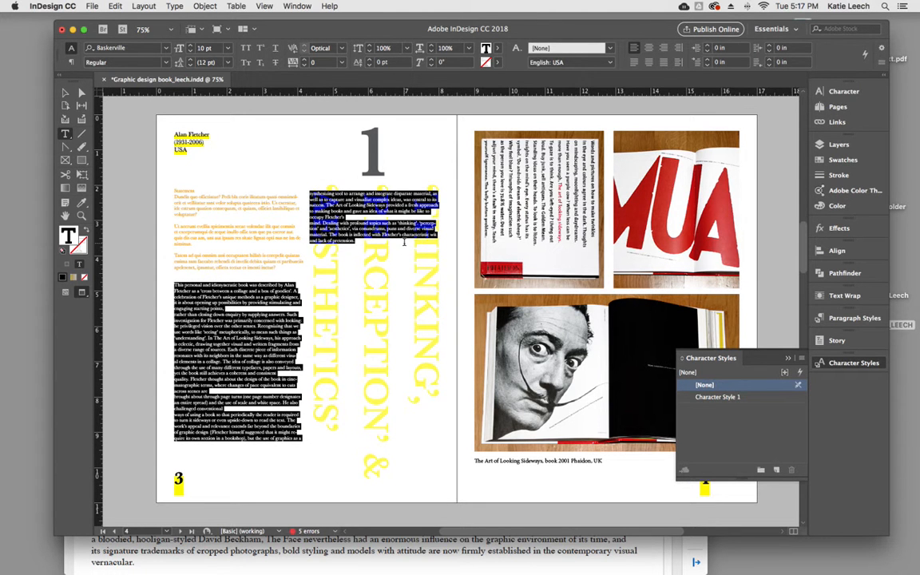
pyautogui.click(227, 325)
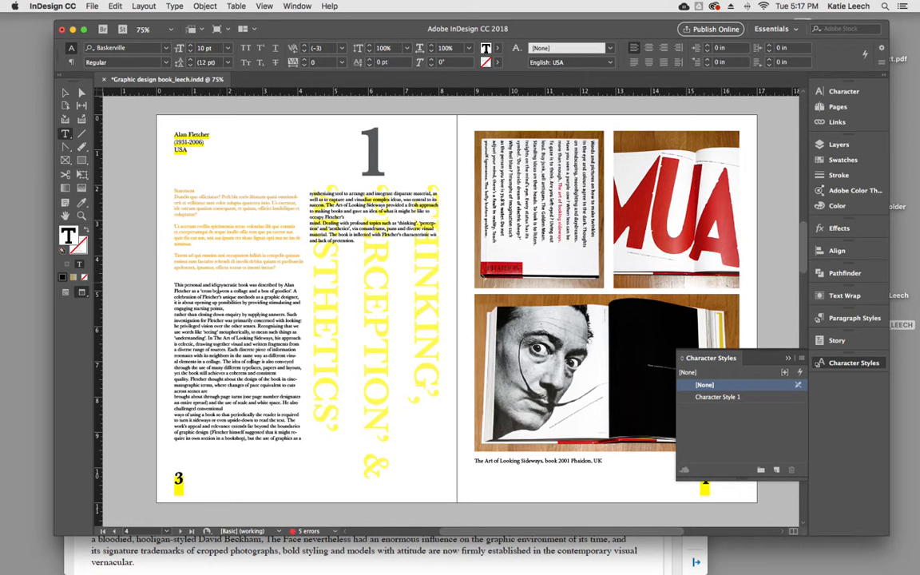
# - Remove the stray line breaks inside the black body paragraph below the statement so that its sentences flow continuously
pyautogui.click(177, 317)
pyautogui.press('BackSpace')
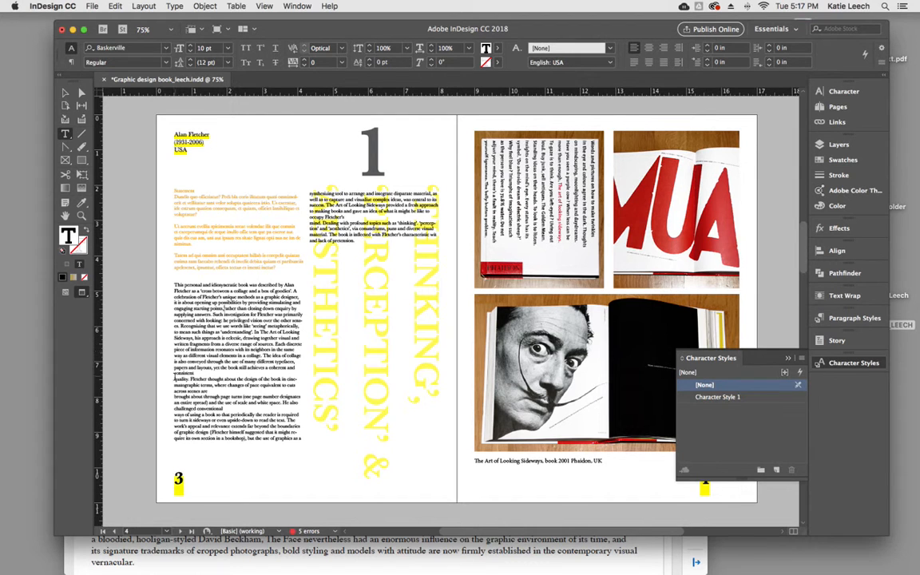
pyautogui.press('BackSpace')
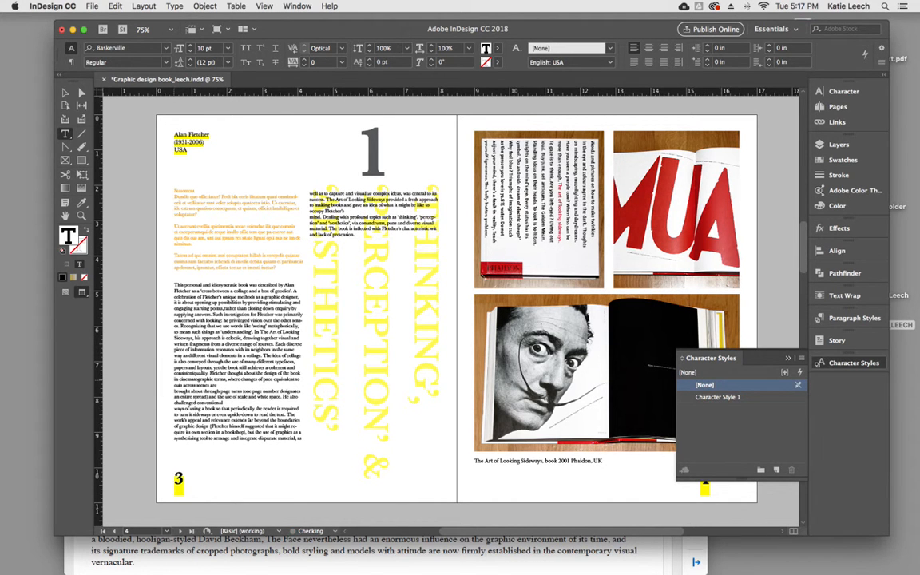
pyautogui.click(175, 410)
pyautogui.press('BackSpace')
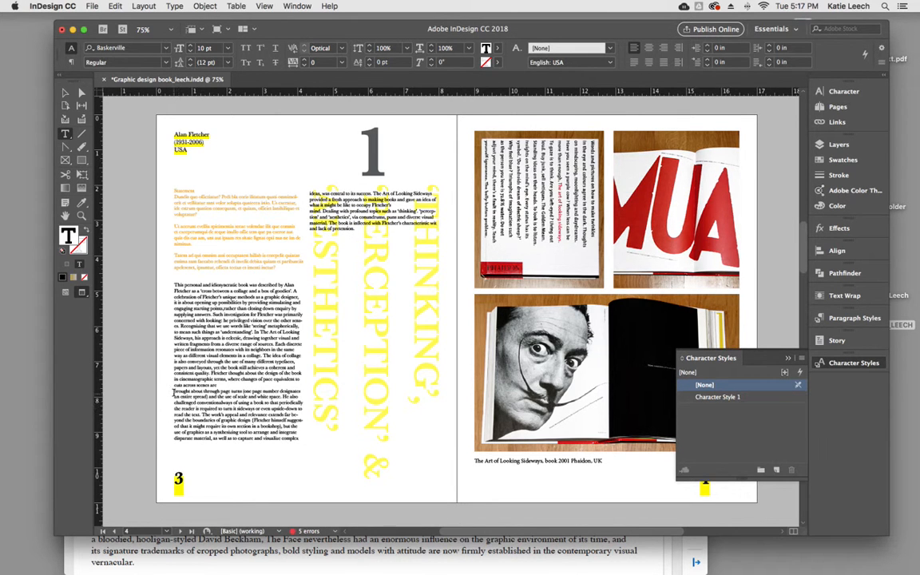
pyautogui.click(174, 395)
pyautogui.press('BackSpace')
pyautogui.press('BackSpace')
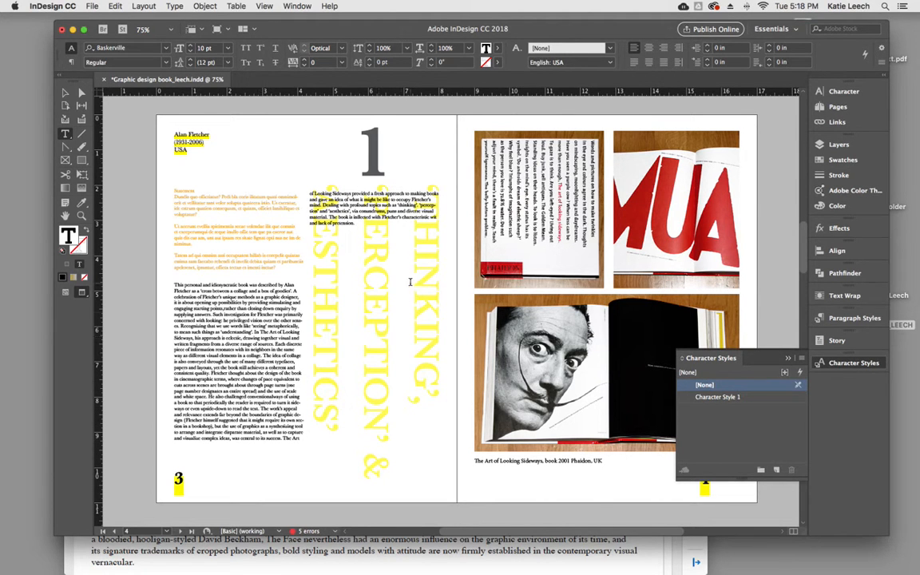
# - Select the large vertical quote and compare its paragraph style with the title and number on the cover page
pyautogui.moveTo(436, 188); pyautogui.dragTo(407, 481)
pyautogui.moveTo(328, 441); pyautogui.dragTo(294, 396)
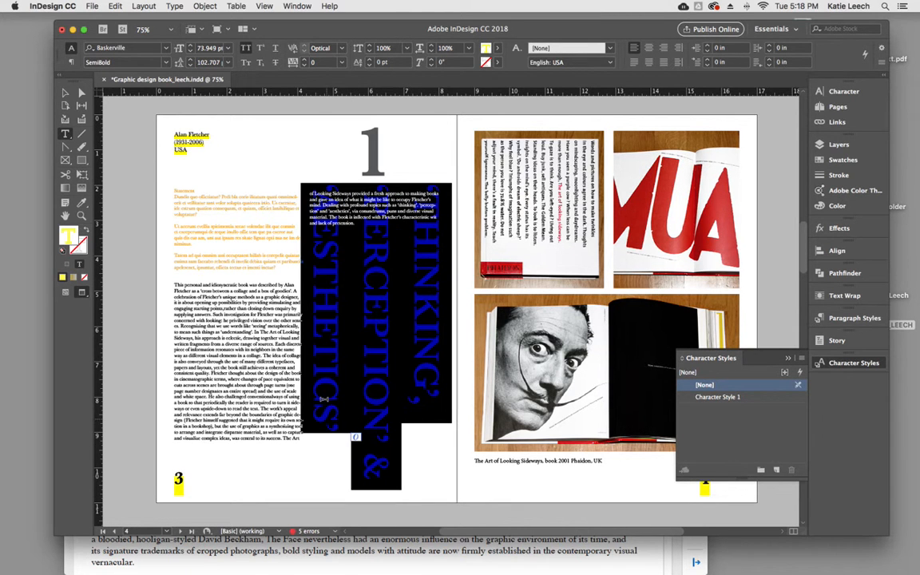
pyautogui.click(853, 319)
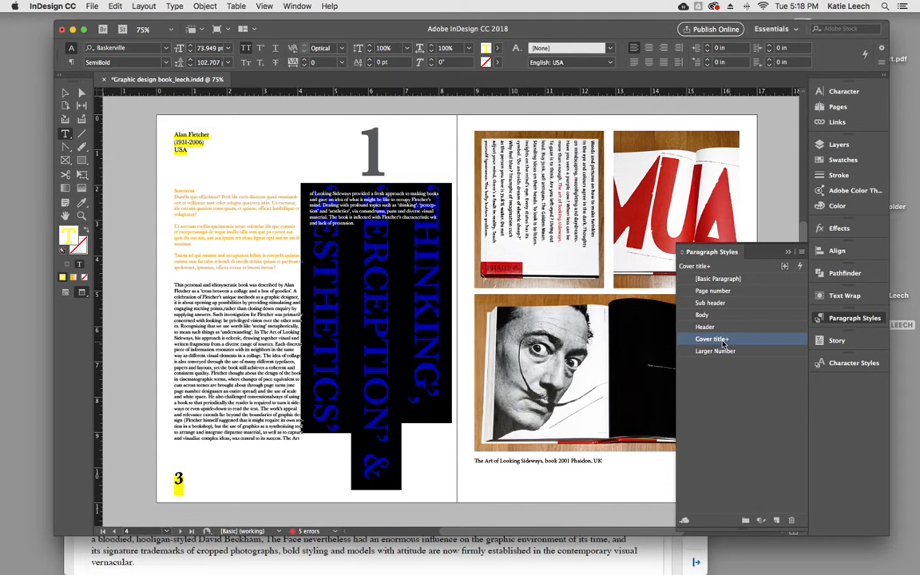
pyautogui.scroll(5, 404, 262)
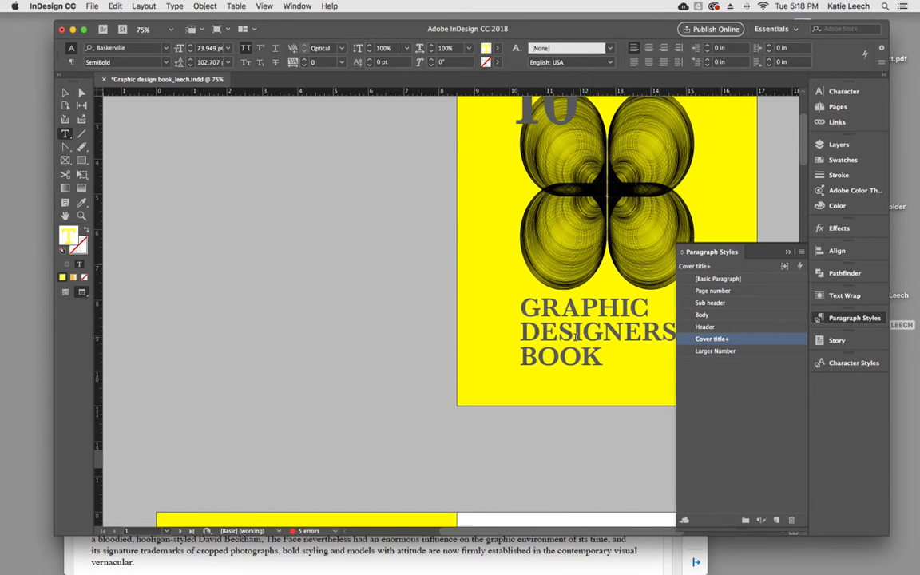
pyautogui.scroll(2, 563, 330)
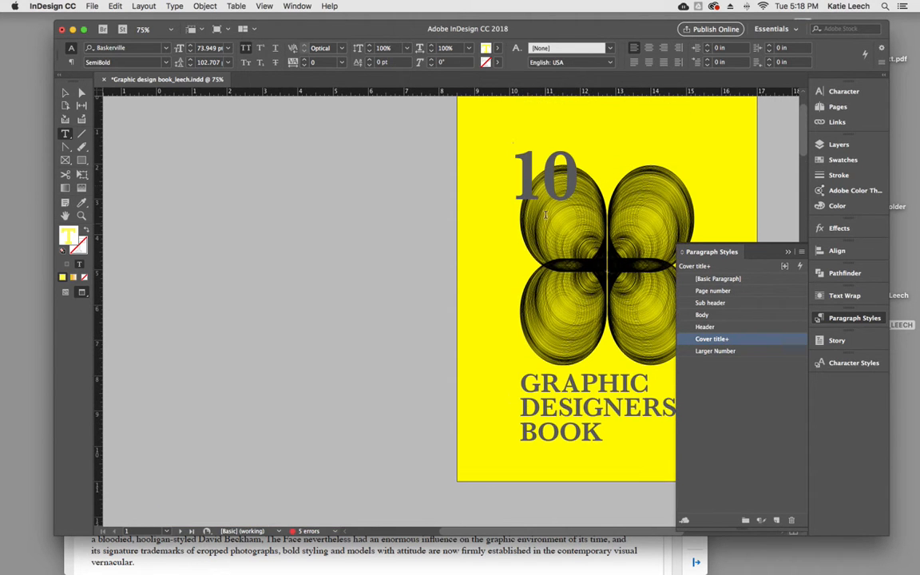
pyautogui.scroll(-10, 454, 376)
pyautogui.scroll(-5, 444, 450)
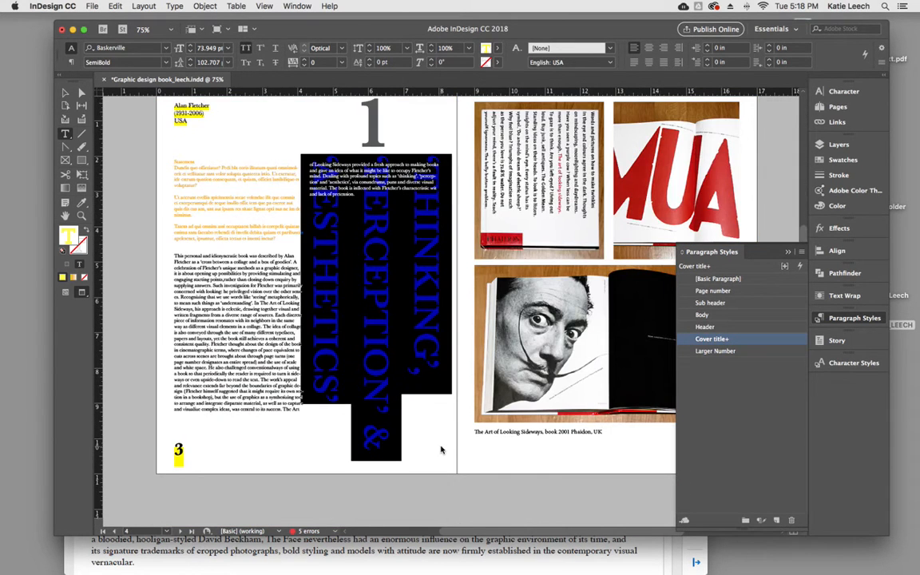
# - Try the Larger Number, Page number and Sub header paragraph styles on the vertical quote
pyautogui.click(714, 352)
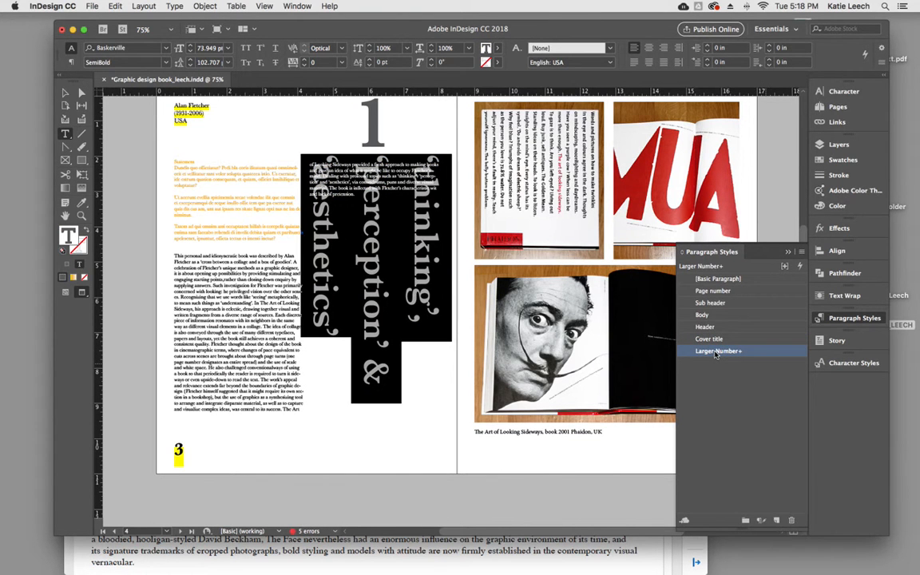
pyautogui.click(716, 291)
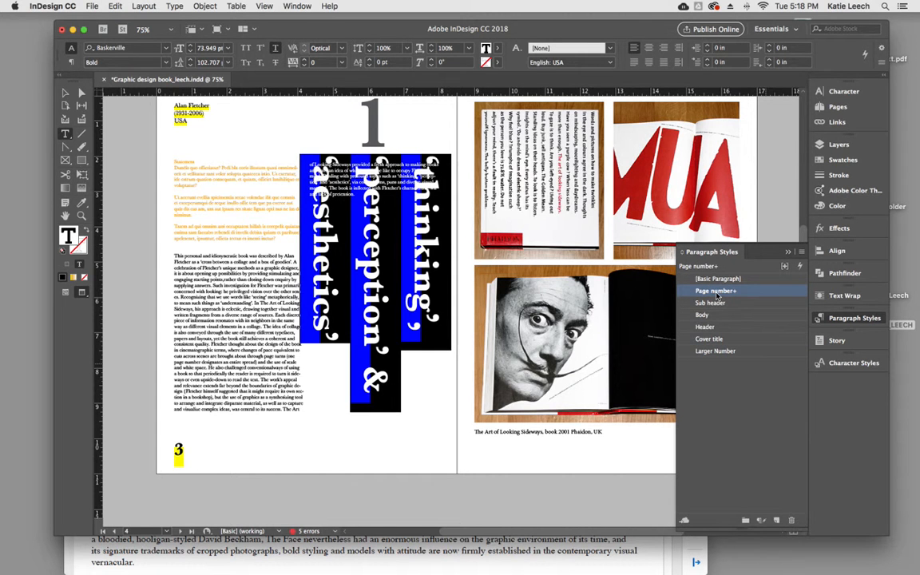
pyautogui.click(714, 305)
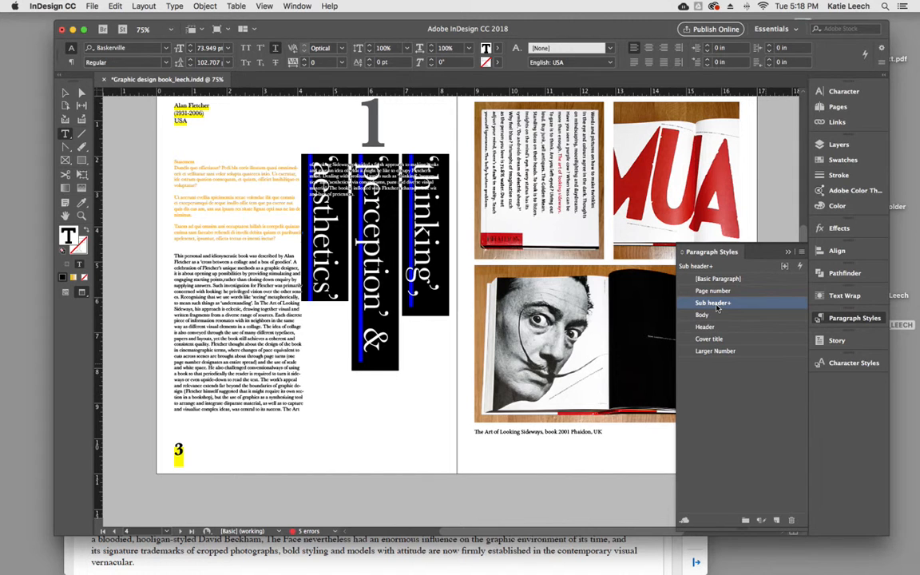
# - Apply the Cover title paragraph style to the vertical quote, clearing overrides
pyautogui.click(710, 339)
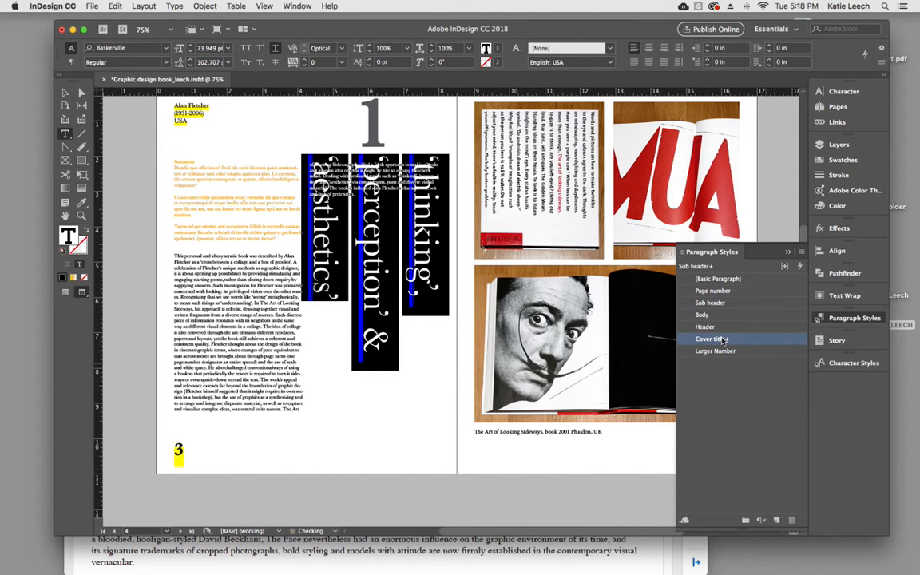
pyautogui.rightClick(723, 341)
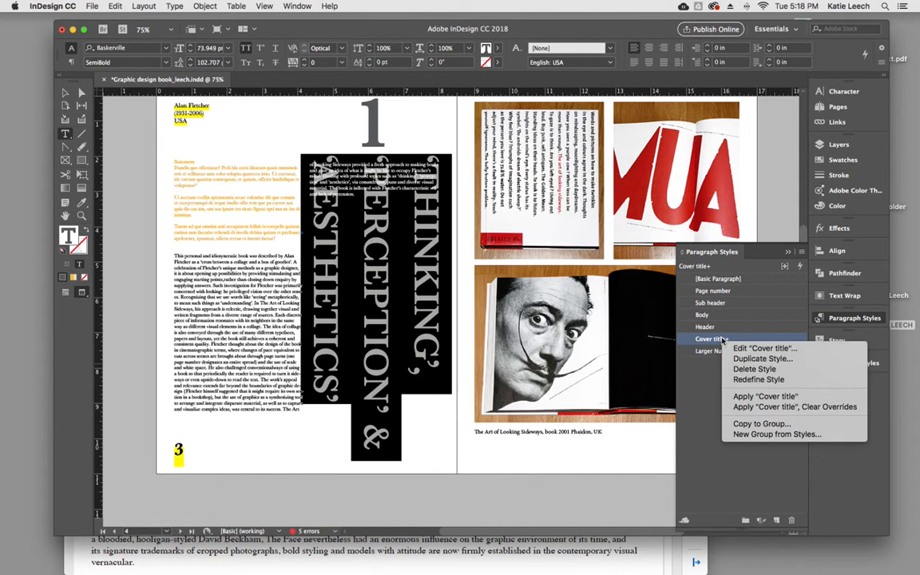
pyautogui.click(755, 407)
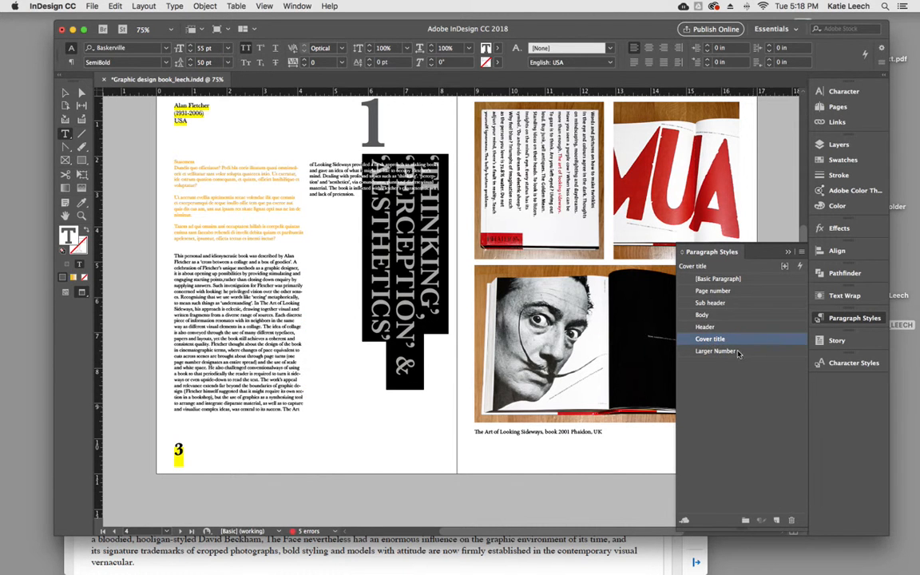
# - Move the vertical quote's text frame slightly lower and further left on the page beneath the large number 1
pyautogui.click(66, 92)
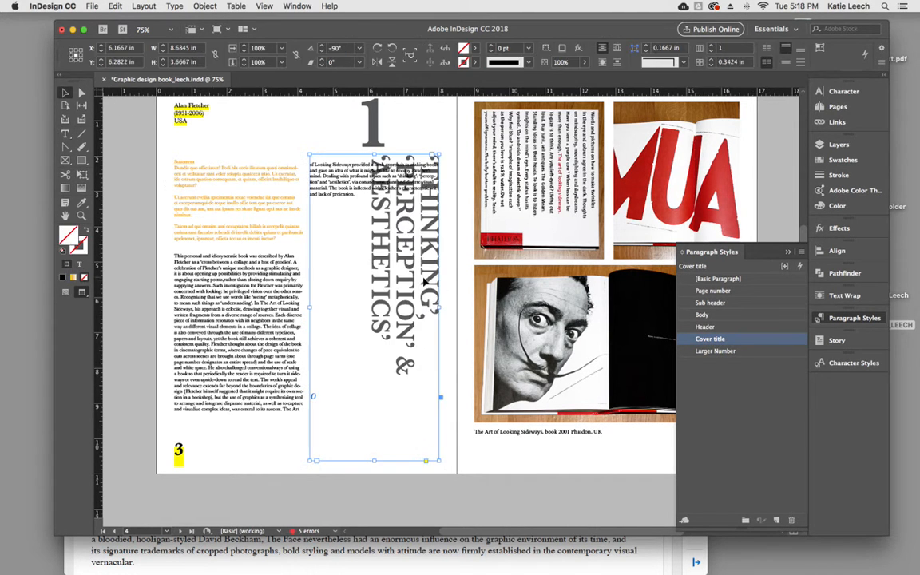
pyautogui.click(397, 310)
pyautogui.moveTo(397, 311); pyautogui.dragTo(380, 313)
# - Create a new character style for the whole vertical quote and open its options
pyautogui.press('t')
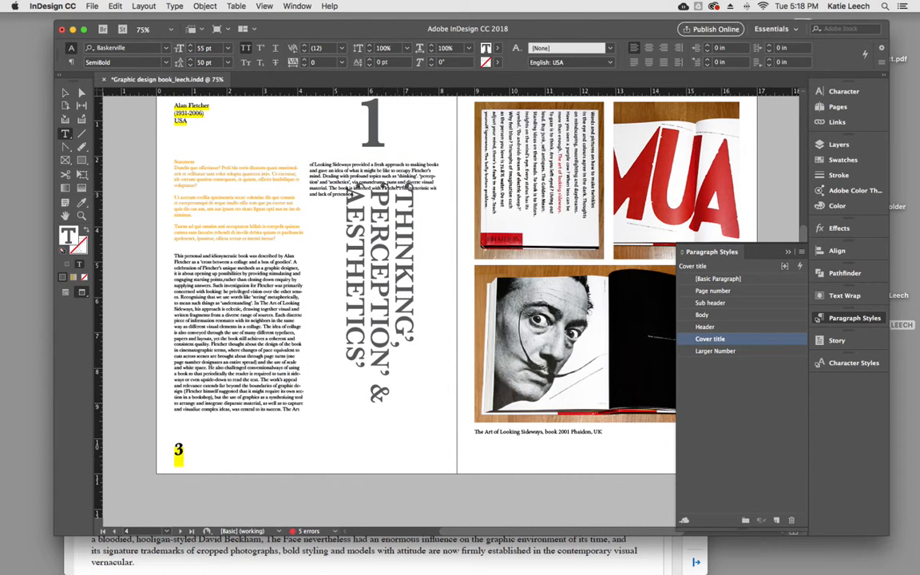
pyautogui.moveTo(407, 186); pyautogui.dragTo(339, 416)
pyautogui.click(852, 364)
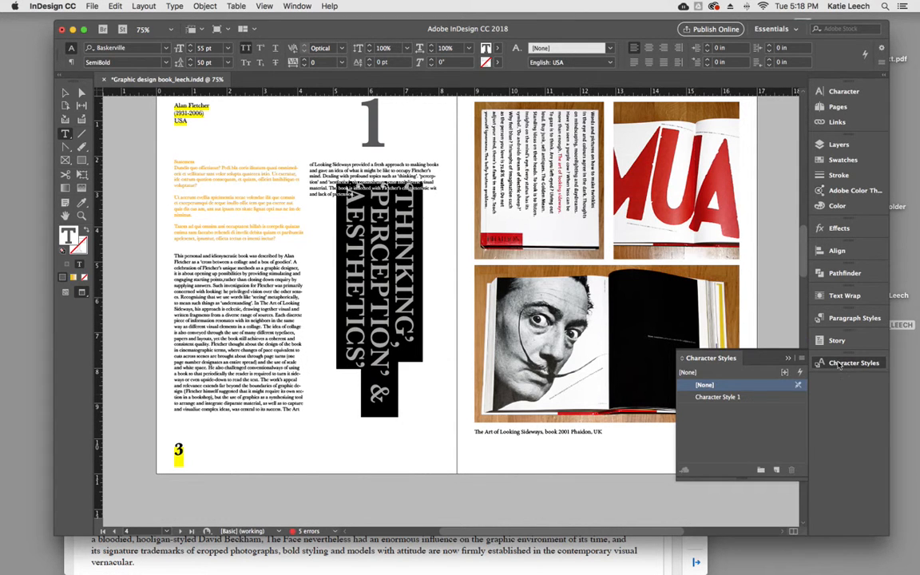
pyautogui.click(776, 472)
pyautogui.doubleClick(726, 410)
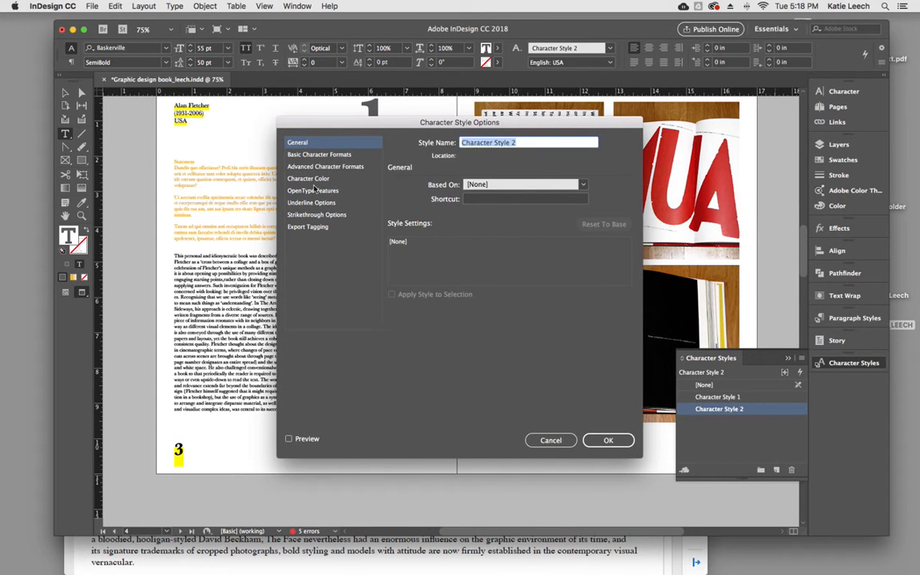
# - Set the new character style's color to C=0 M=0 Y=100 K=0, name it yellow, and apply the options
pyautogui.click(317, 180)
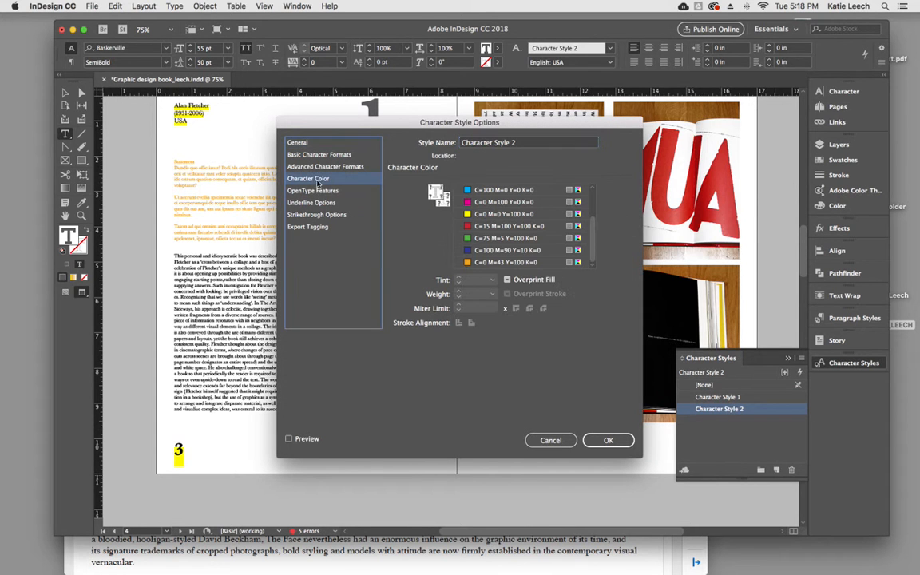
pyautogui.click(499, 215)
pyautogui.moveTo(525, 143); pyautogui.dragTo(399, 135)
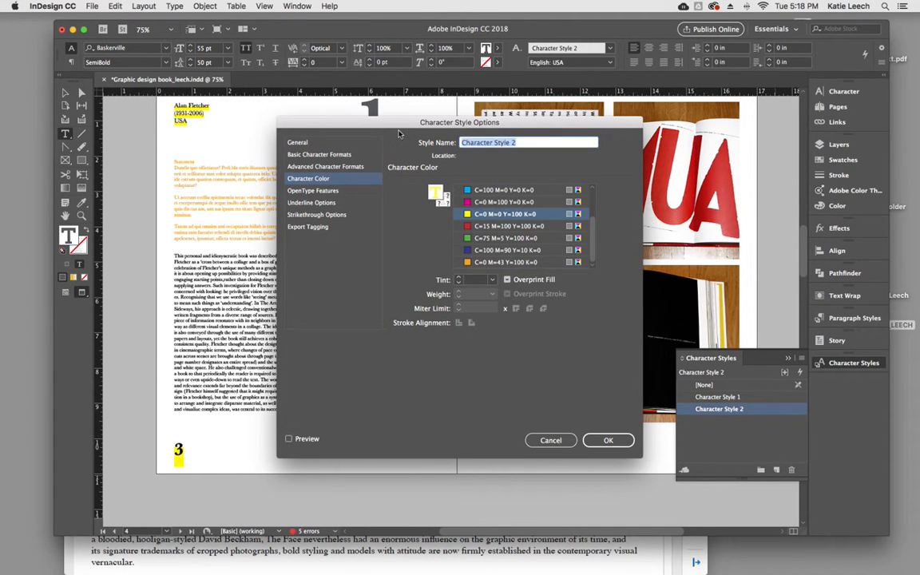
pyautogui.write('Y')
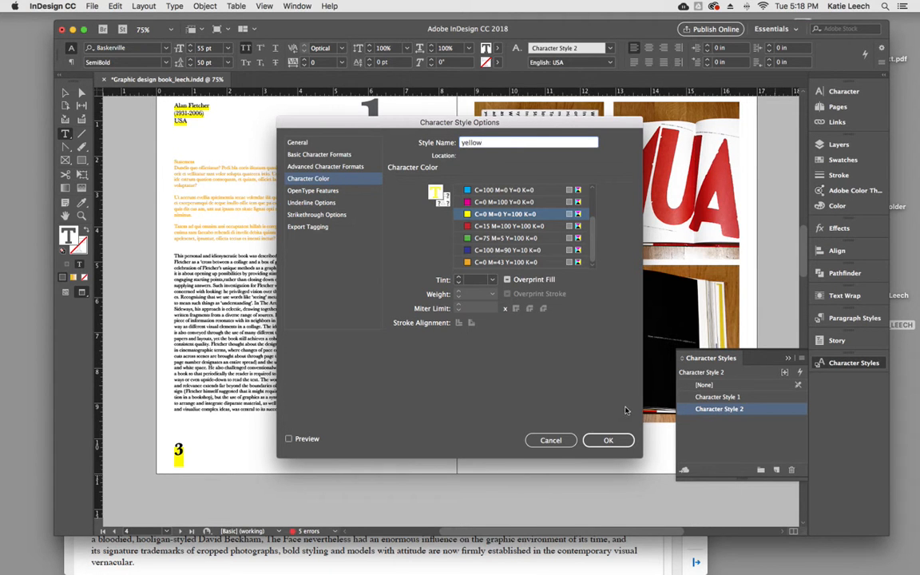
pyautogui.click(608, 441)
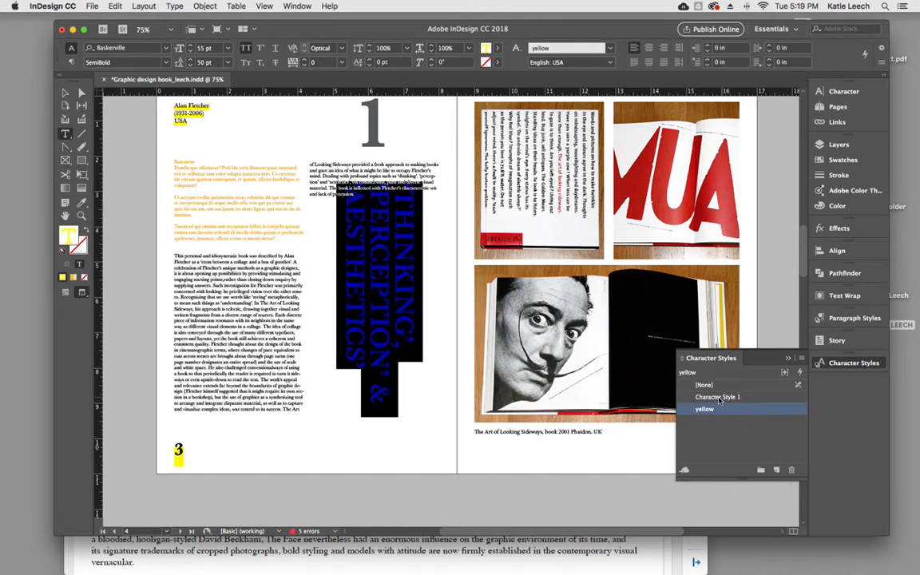
pyautogui.click(371, 390)
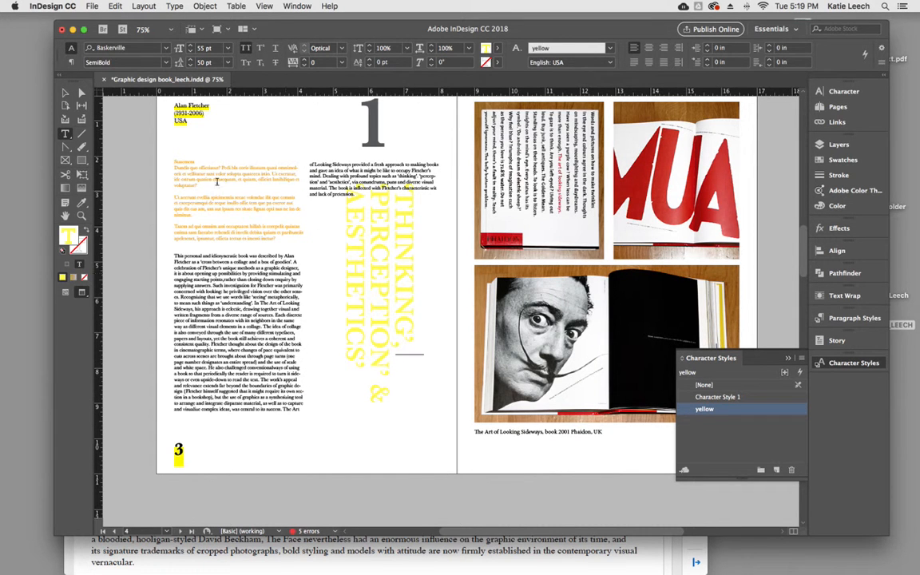
# - Change the color of the Statement text's character style to the blue swatch C=100 M=90 Y=10 K=0
pyautogui.moveTo(175, 160); pyautogui.dragTo(292, 247)
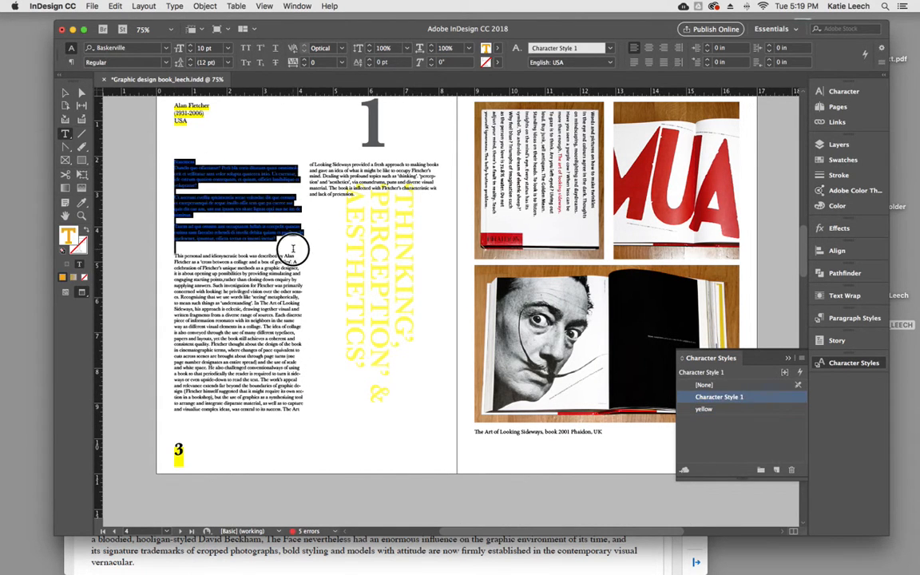
pyautogui.doubleClick(743, 398)
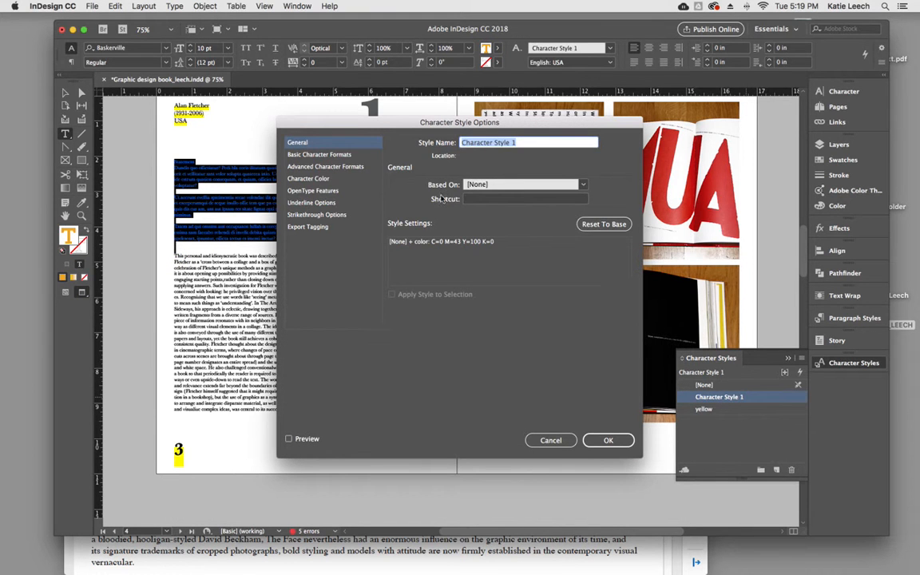
pyautogui.click(324, 179)
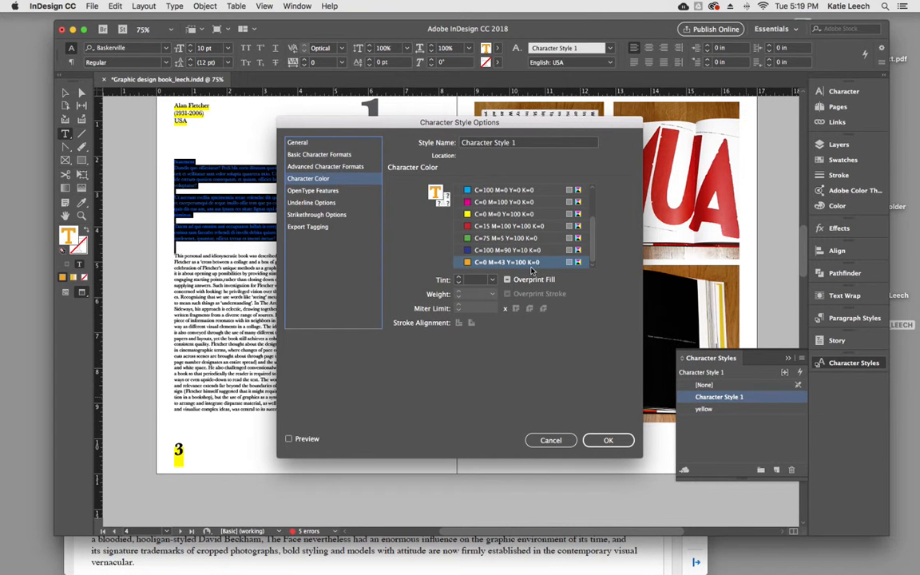
pyautogui.click(516, 263)
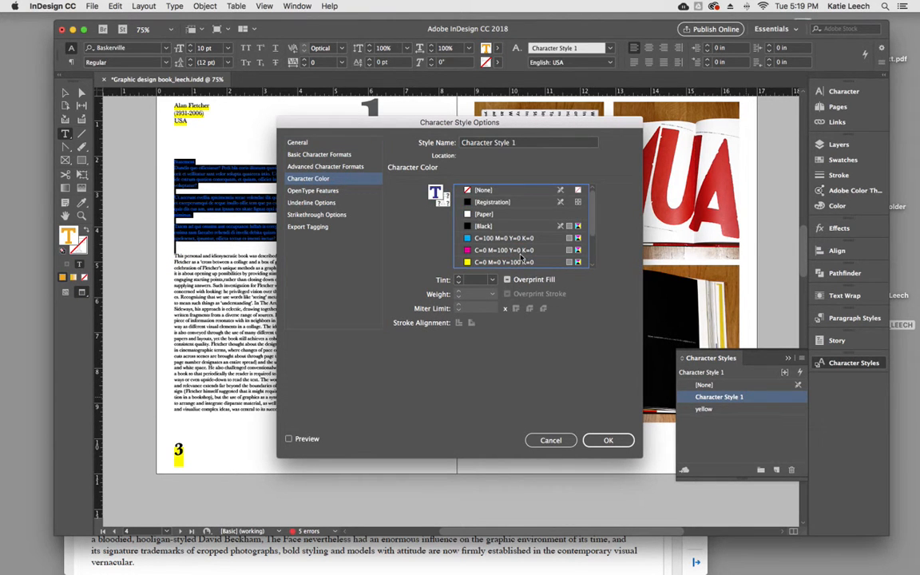
pyautogui.scroll(-3, 521, 257)
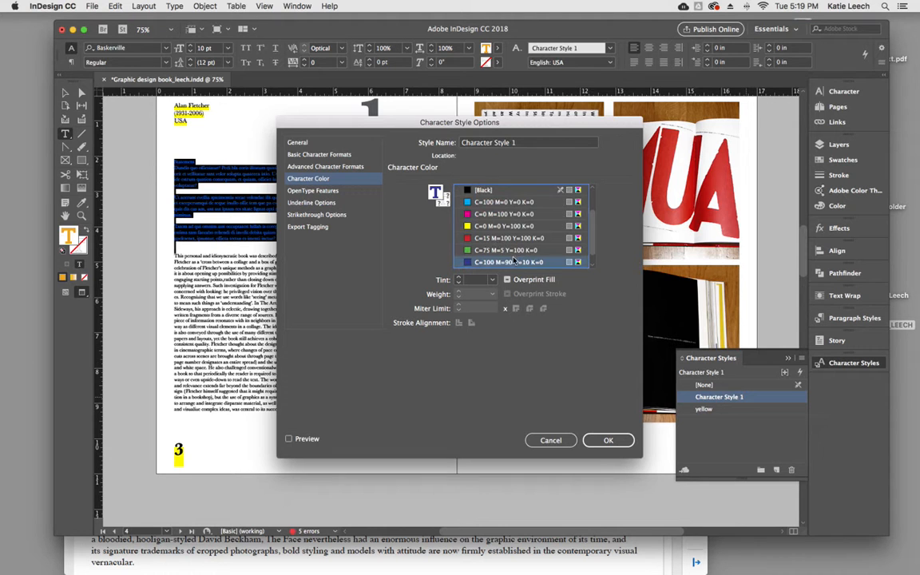
pyautogui.click(607, 440)
# - Rename the Statement text's character style to Blue
pyautogui.doubleClick(715, 399)
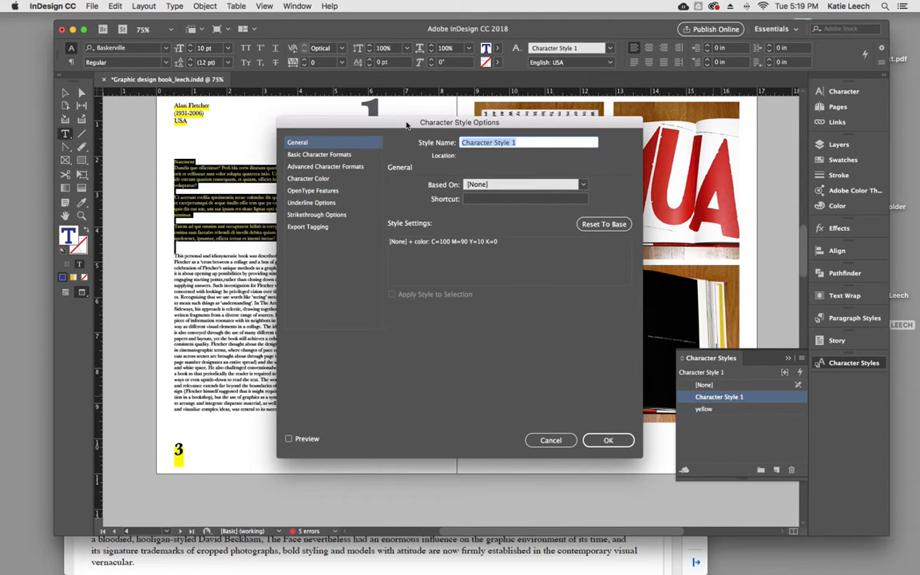
pyautogui.write('Blue')
pyautogui.click(599, 439)
pyautogui.click(334, 425)
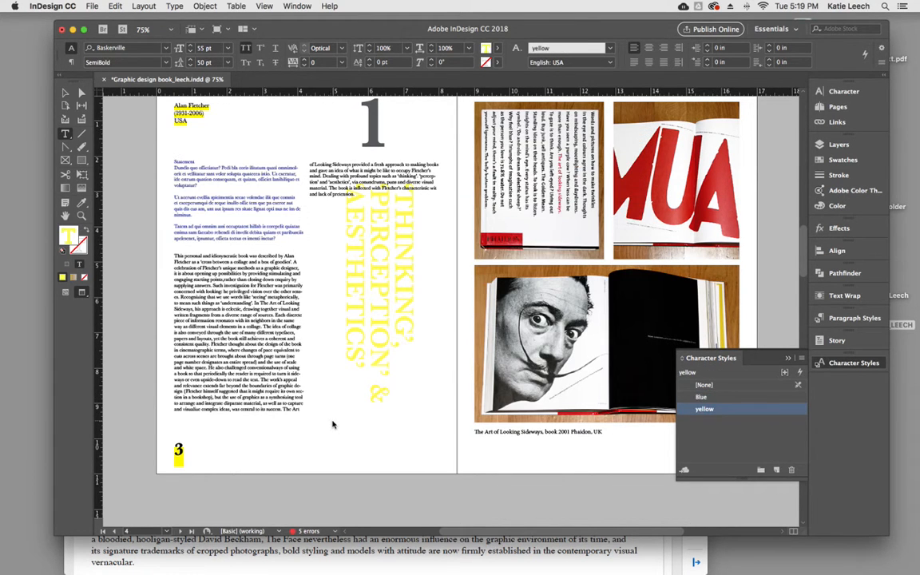
# - Apply the Blue character style to the large number 1 at the head of the page
pyautogui.click(369, 126)
pyautogui.moveTo(371, 127); pyautogui.dragTo(397, 131)
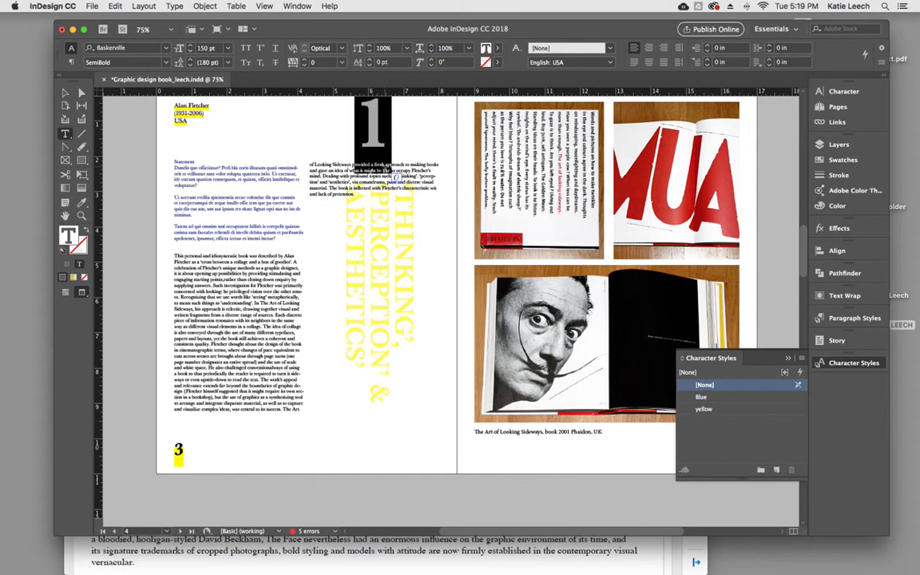
pyautogui.scroll(2, 381, 173)
pyautogui.click(701, 398)
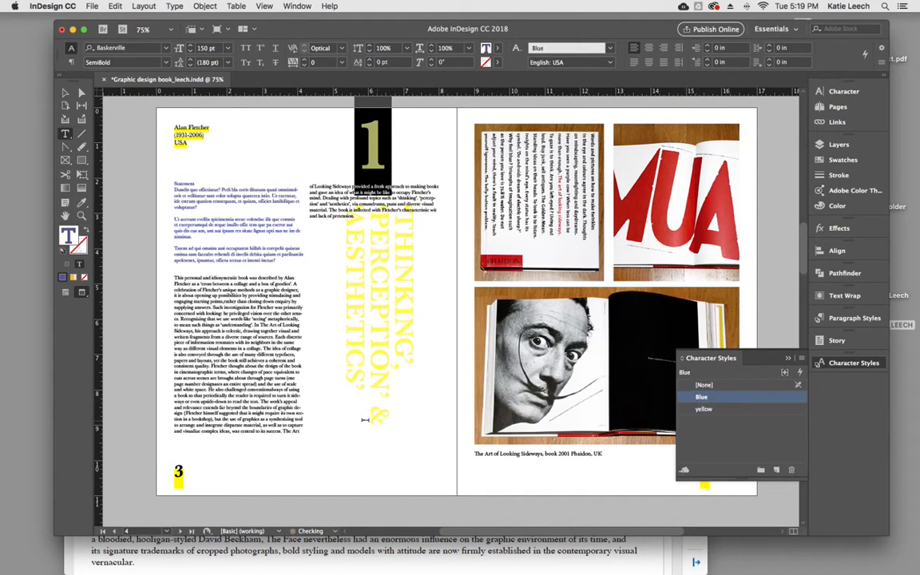
# - Check which character style and paragraph style the vertical quote uses
pyautogui.click(367, 421)
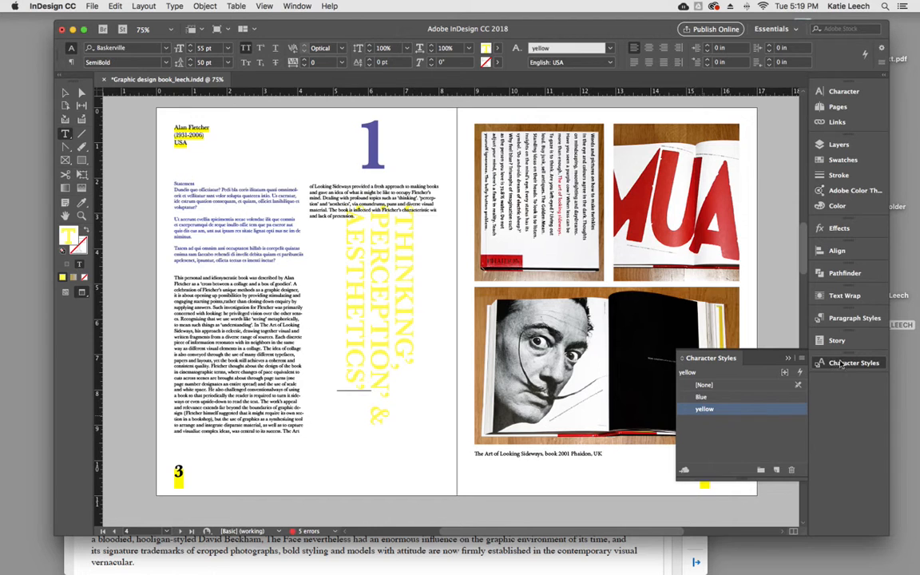
pyautogui.click(849, 318)
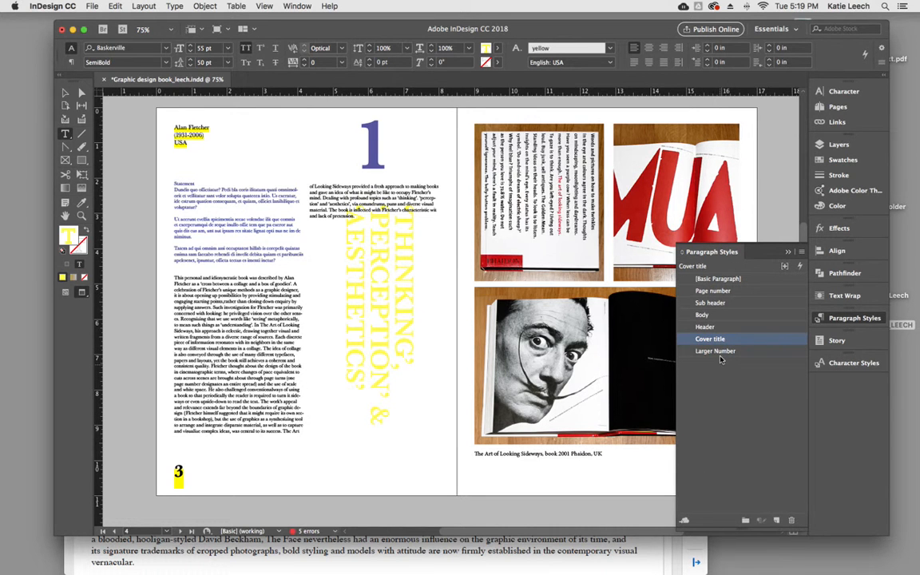
pyautogui.click(529, 454)
pyautogui.moveTo(601, 454); pyautogui.dragTo(475, 452)
pyautogui.click(789, 252)
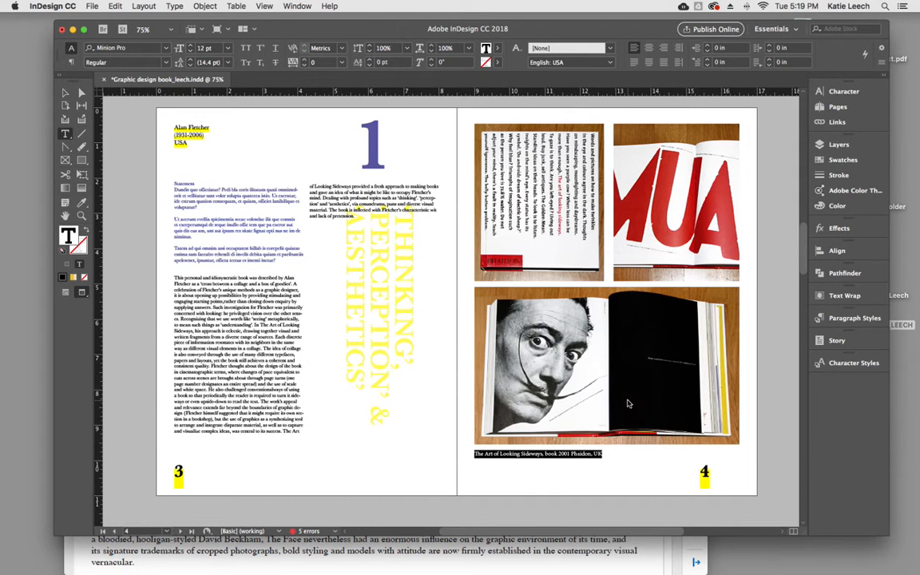
# - Apply the Page number paragraph style to the page number 5 on the next spread and delete its closing parenthesis
pyautogui.scroll(-10, 628, 404)
pyautogui.scroll(-3, 633, 406)
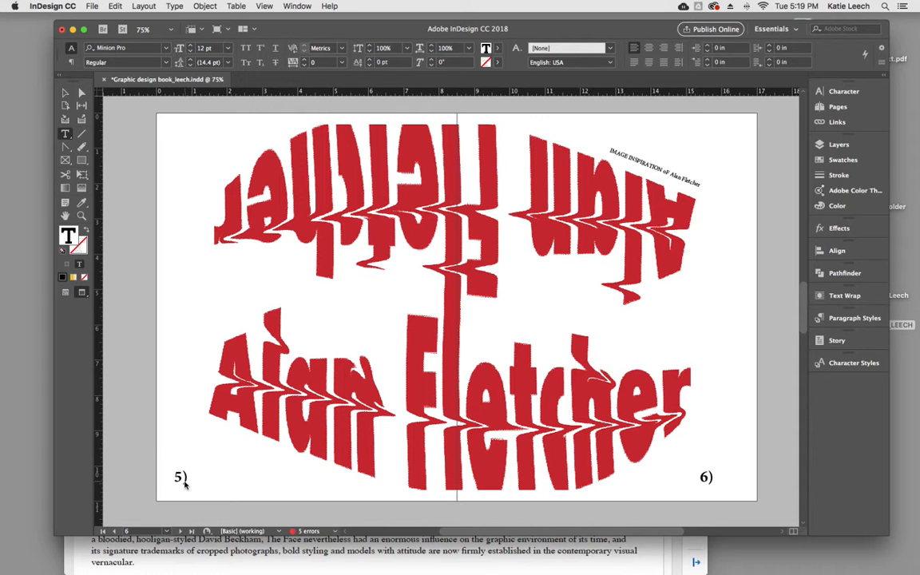
pyautogui.moveTo(186, 477); pyautogui.dragTo(167, 477)
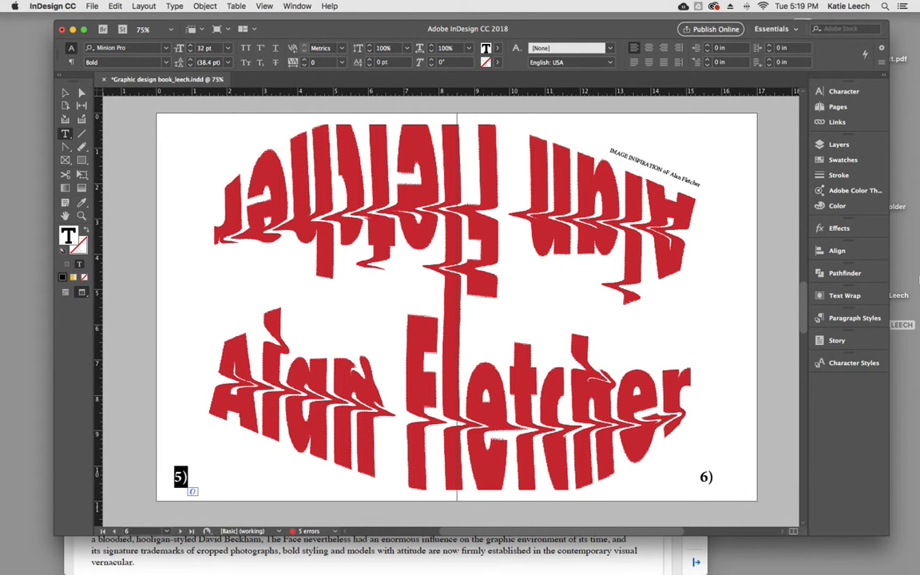
pyautogui.click(865, 320)
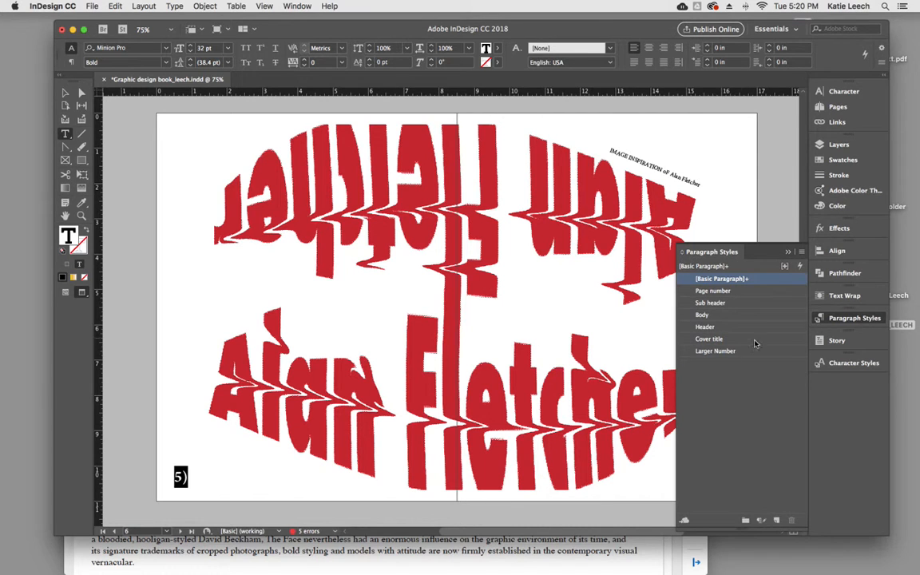
pyautogui.click(716, 292)
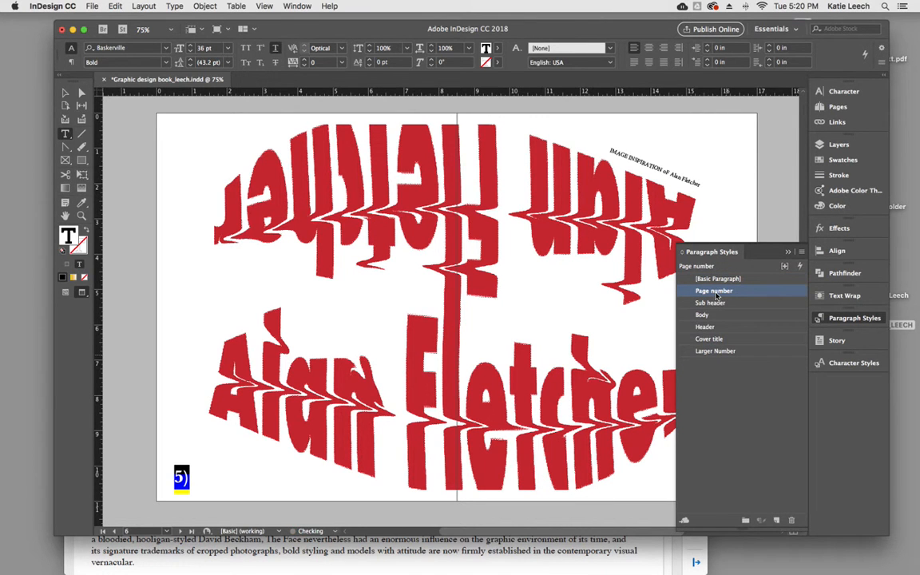
pyautogui.click(188, 478)
pyautogui.click(189, 478)
pyautogui.press('BackSpace')
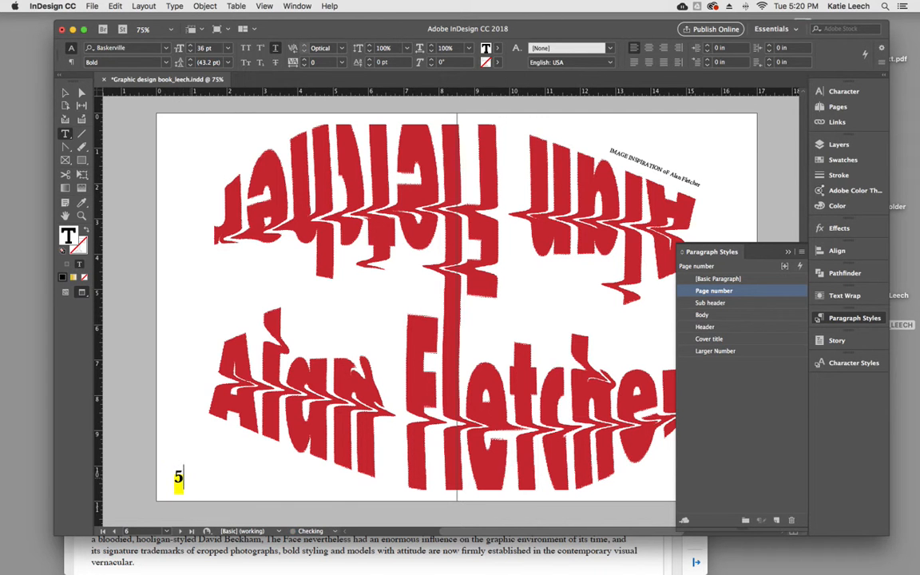
# - Apply the Page number paragraph style to the page number 6 on the facing page
pyautogui.moveTo(527, 529); pyautogui.dragTo(559, 521)
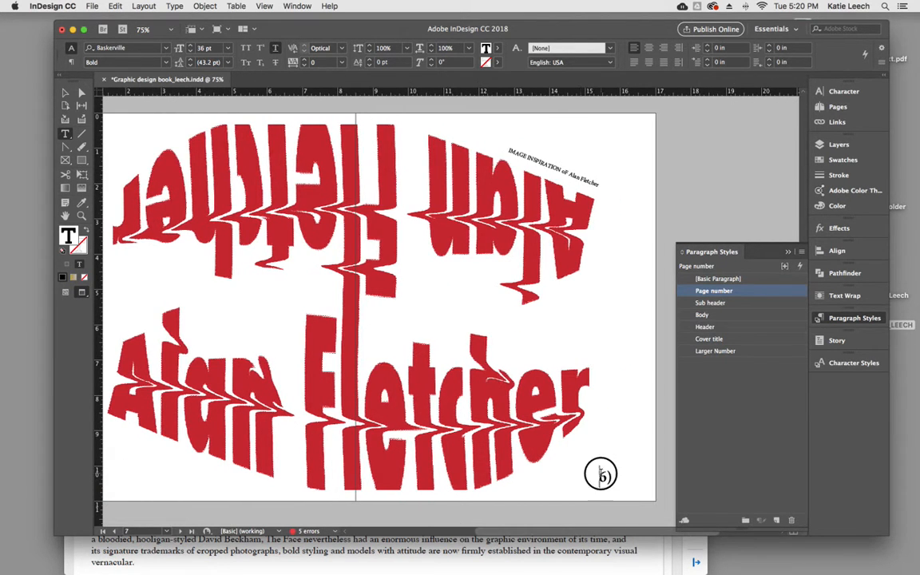
pyautogui.moveTo(599, 477); pyautogui.dragTo(614, 477)
pyautogui.click(742, 293)
pyautogui.click(612, 478)
pyautogui.moveTo(505, 529); pyautogui.dragTo(467, 529)
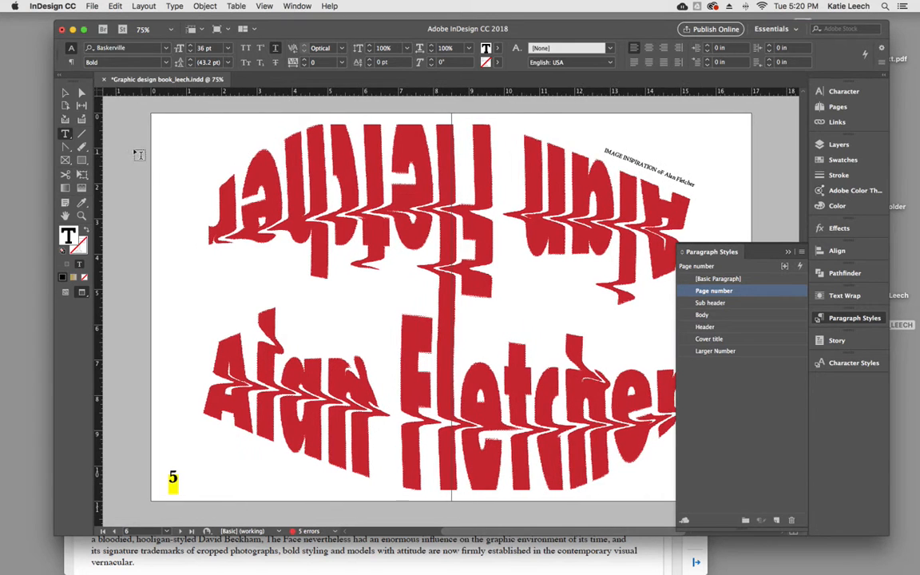
# - Apply the Body paragraph style to the slanted "IMAGE INSPIRATION oF Alan Fletcher" caption
pyautogui.click(177, 165)
pyautogui.scroll(5, 261, 204)
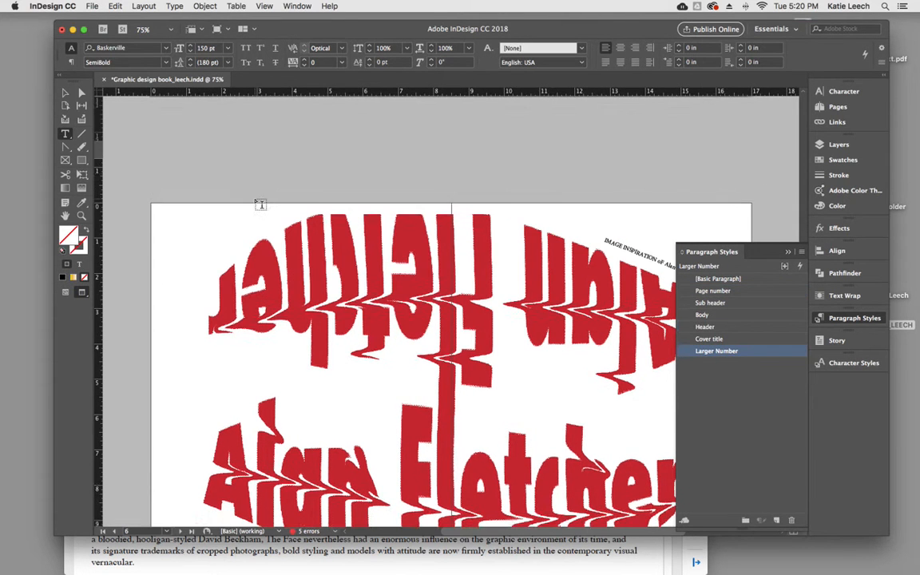
pyautogui.scroll(-2, 261, 204)
pyautogui.moveTo(608, 245); pyautogui.dragTo(684, 288)
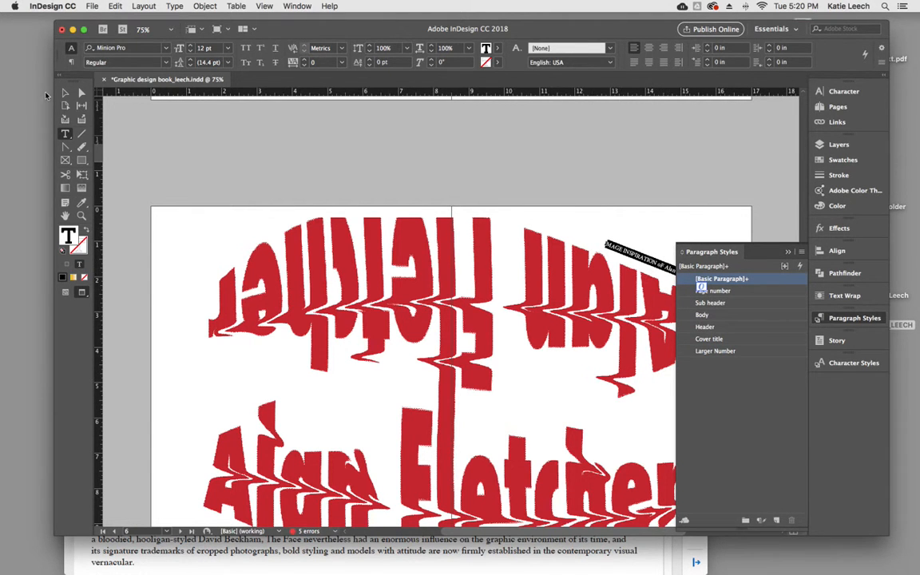
pyautogui.click(65, 93)
pyautogui.click(404, 164)
pyautogui.hscroll(2, 480, 208)
pyautogui.click(562, 246)
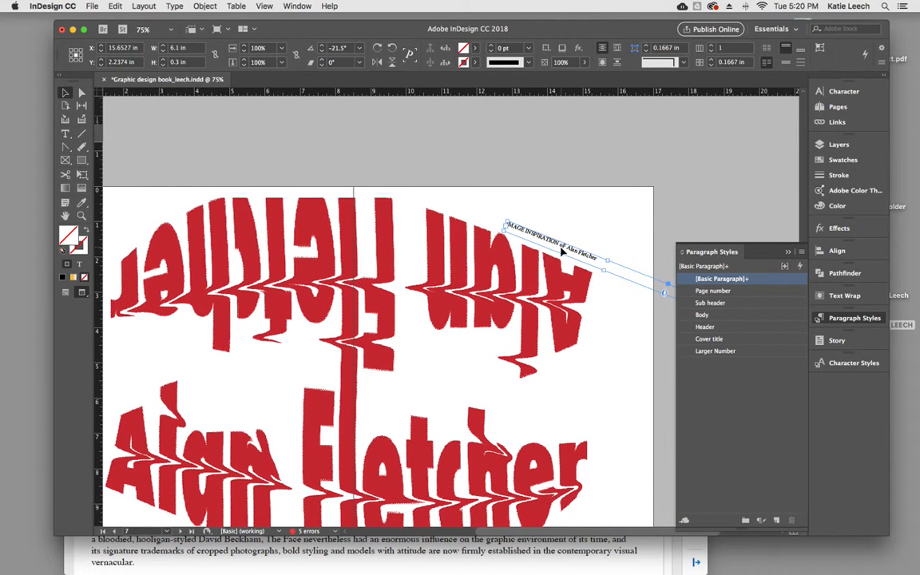
pyautogui.doubleClick(561, 246)
pyautogui.moveTo(596, 247); pyautogui.dragTo(486, 212)
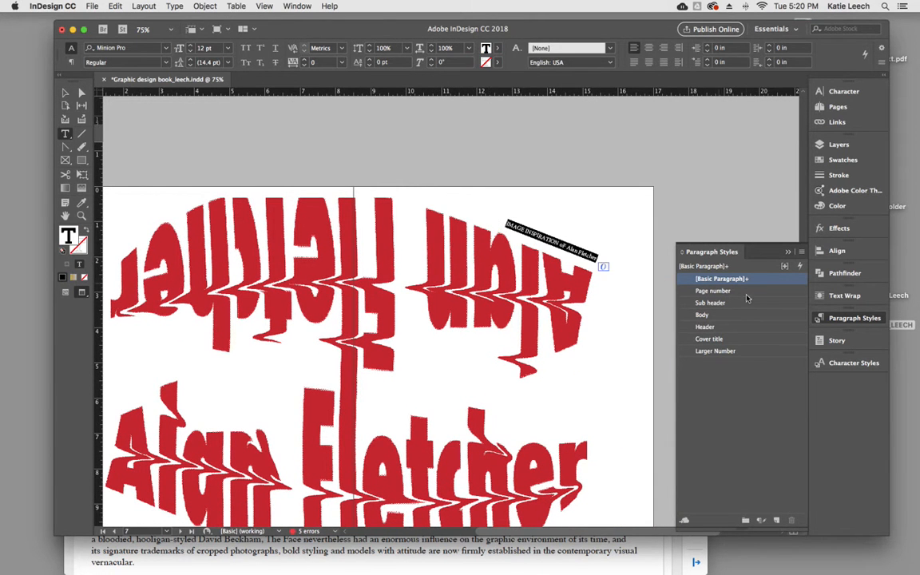
pyautogui.click(703, 315)
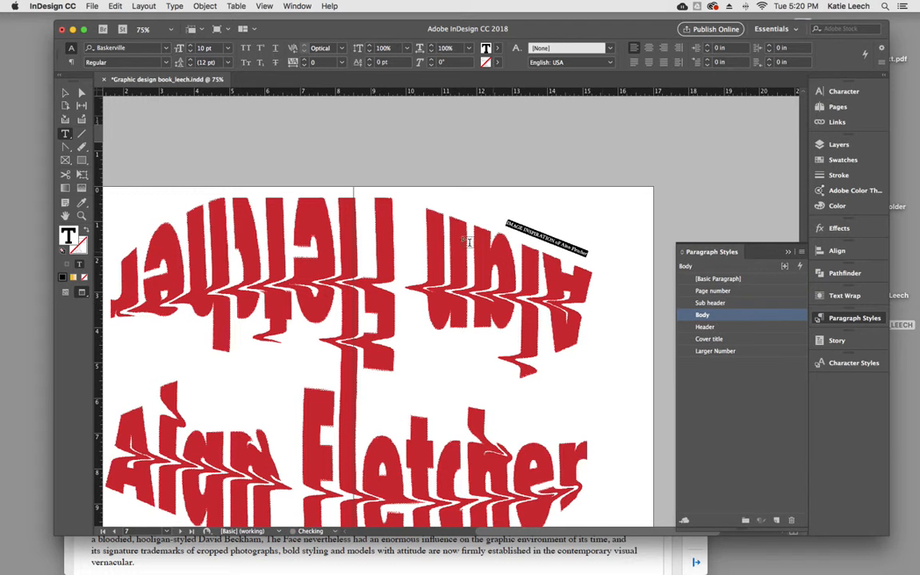
pyautogui.click(65, 93)
pyautogui.click(253, 144)
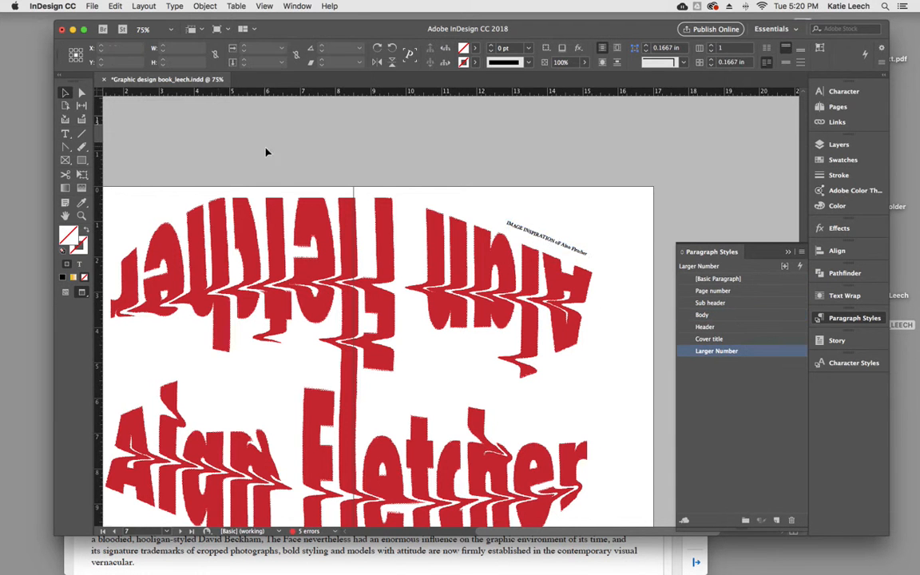
# - Apply the Body paragraph style to the "The Art of Looking Sideways" caption below the open-book photo on page 4
pyautogui.scroll(2, 262, 257)
pyautogui.click(262, 261)
pyautogui.scroll(4, 314, 288)
pyautogui.doubleClick(413, 273)
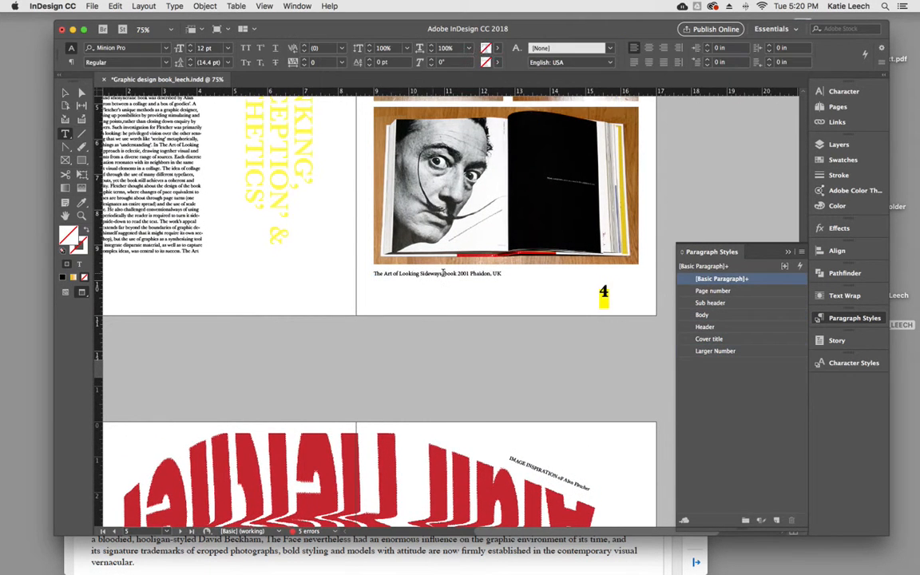
pyautogui.moveTo(501, 273); pyautogui.dragTo(373, 273)
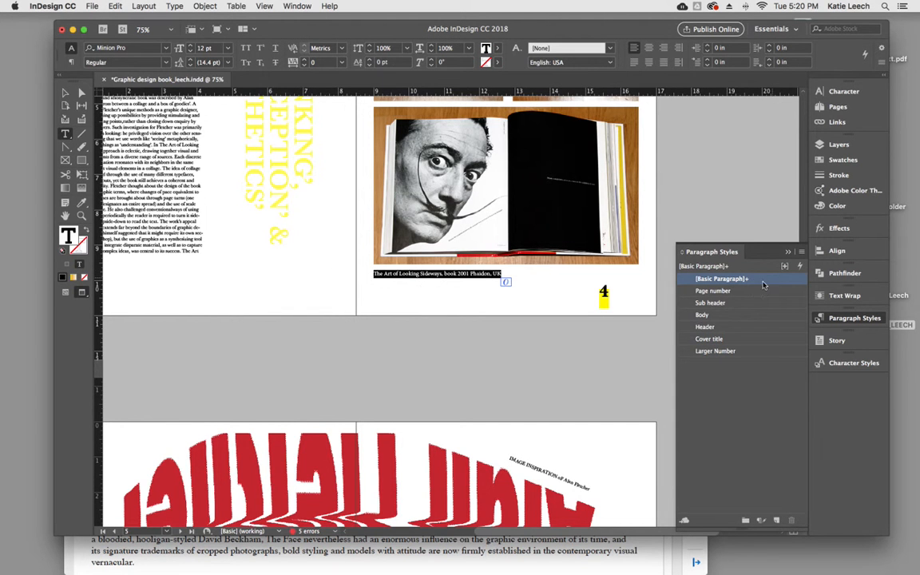
pyautogui.click(717, 315)
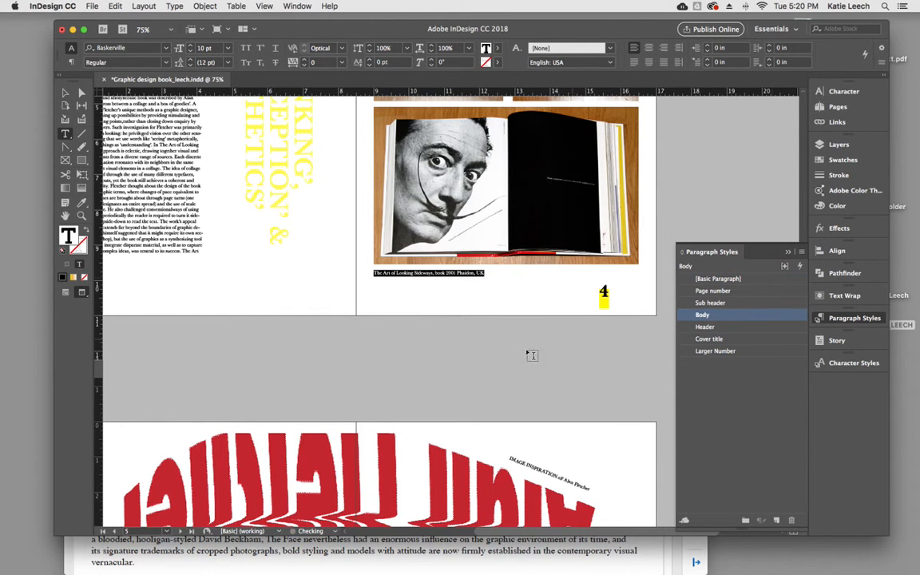
pyautogui.click(66, 93)
pyautogui.click(224, 252)
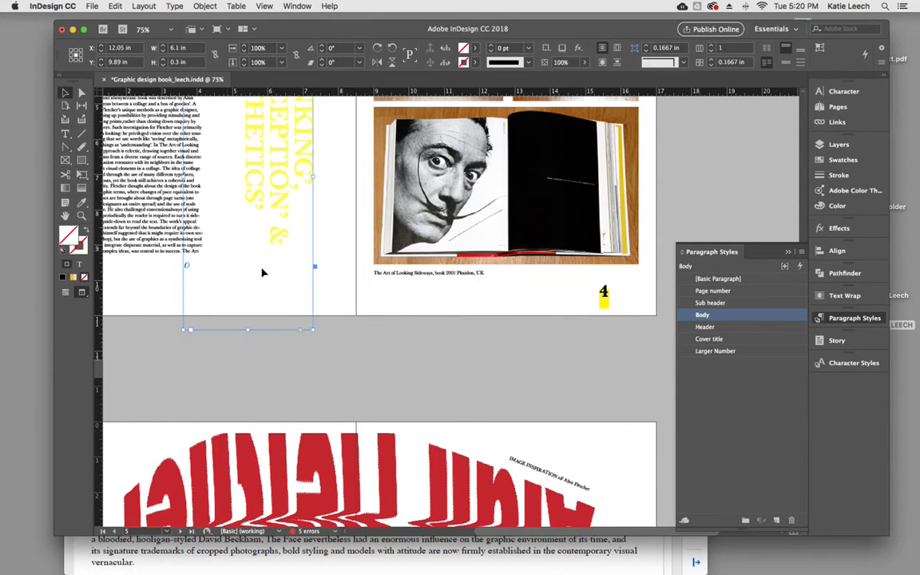
# - Show the guides and frame edges on the spread with pages 3 and 4
pyautogui.scroll(4, 395, 313)
pyautogui.scroll(3, 395, 312)
pyautogui.moveTo(397, 242); pyautogui.dragTo(401, 170)
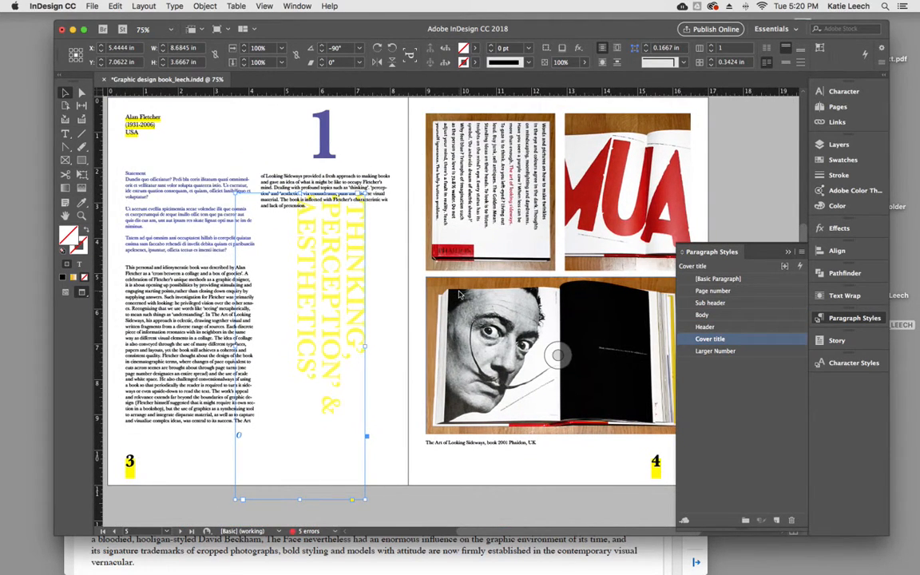
pyautogui.press('w')
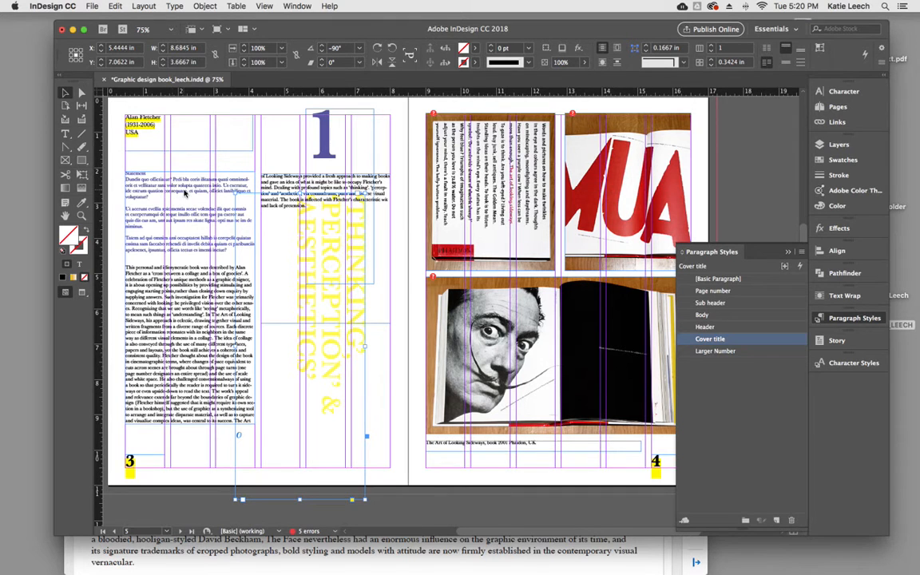
# - Move the large number 1 down to the top margin and shrink its frame and the text frame below it around their contents
pyautogui.click(323, 156)
pyautogui.moveTo(324, 156); pyautogui.dragTo(324, 160)
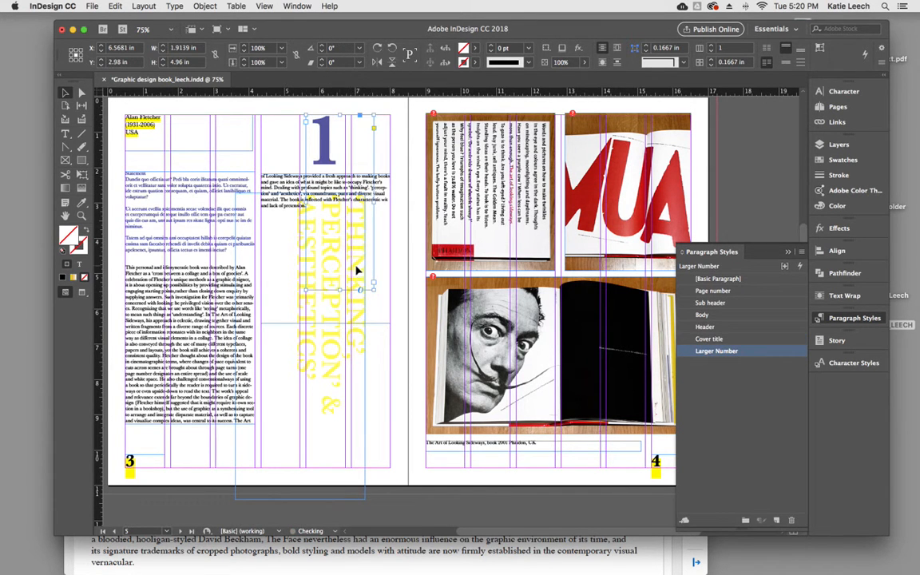
pyautogui.moveTo(340, 292); pyautogui.dragTo(340, 171)
pyautogui.moveTo(374, 143); pyautogui.dragTo(344, 148)
pyautogui.click(320, 267)
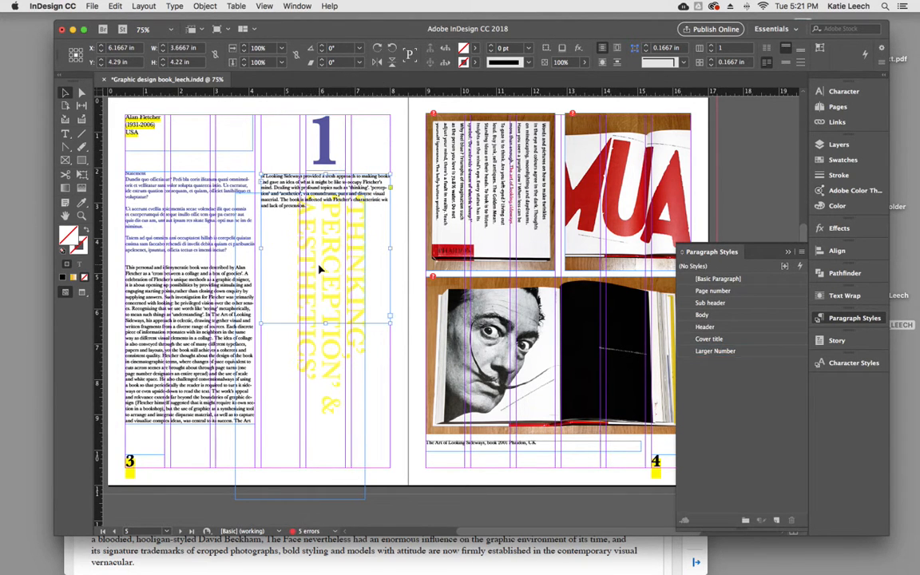
pyautogui.moveTo(325, 325); pyautogui.dragTo(325, 221)
# - Resize the vertical quote's frame to about 7.62 by 2.56 in, keeping it inside the page margins with all its text showing
pyautogui.click(330, 329)
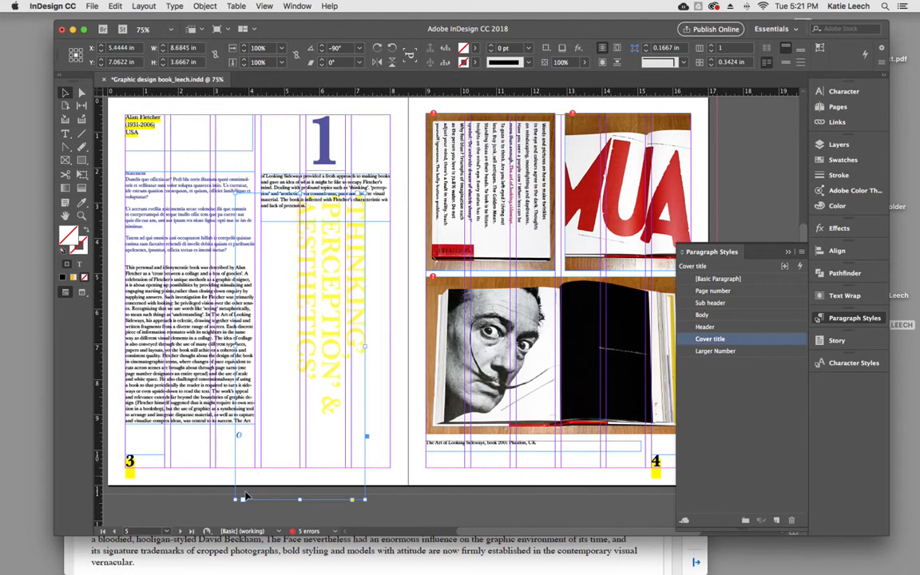
pyautogui.moveTo(236, 501); pyautogui.dragTo(301, 468)
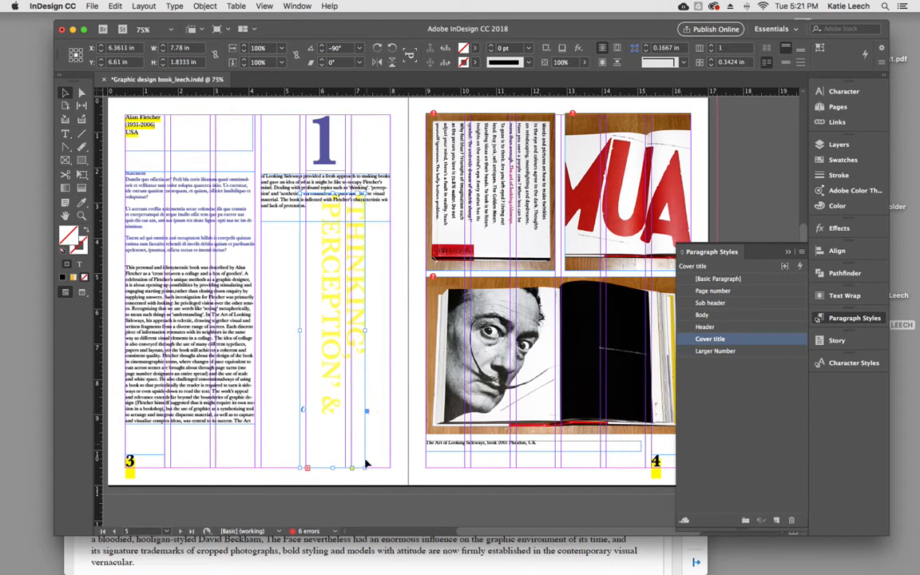
pyautogui.moveTo(364, 470); pyautogui.dragTo(391, 462)
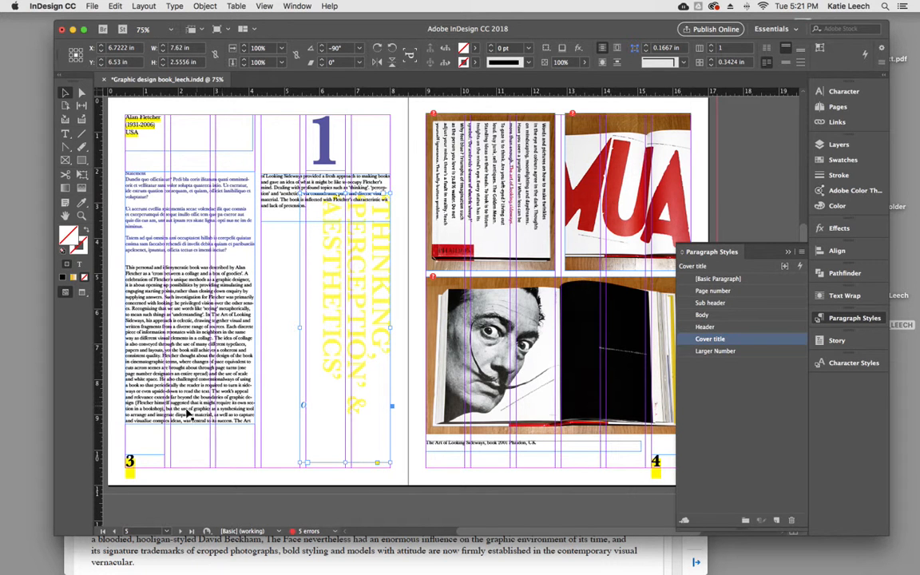
# - Lower the top edges of the two upper photo frames on page 4 to the top margin, making each about 4.42 in high
pyautogui.moveTo(509, 419); pyautogui.dragTo(386, 411)
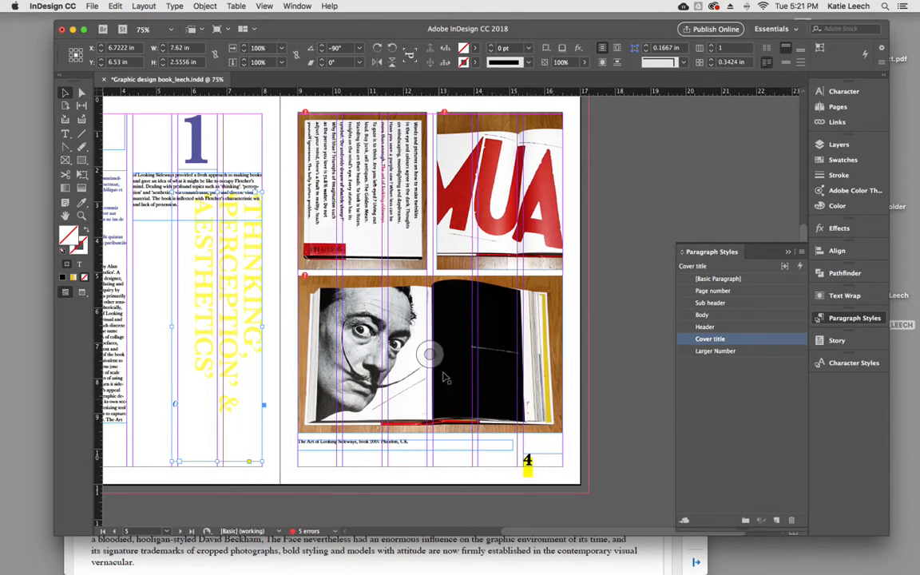
pyautogui.click(363, 115)
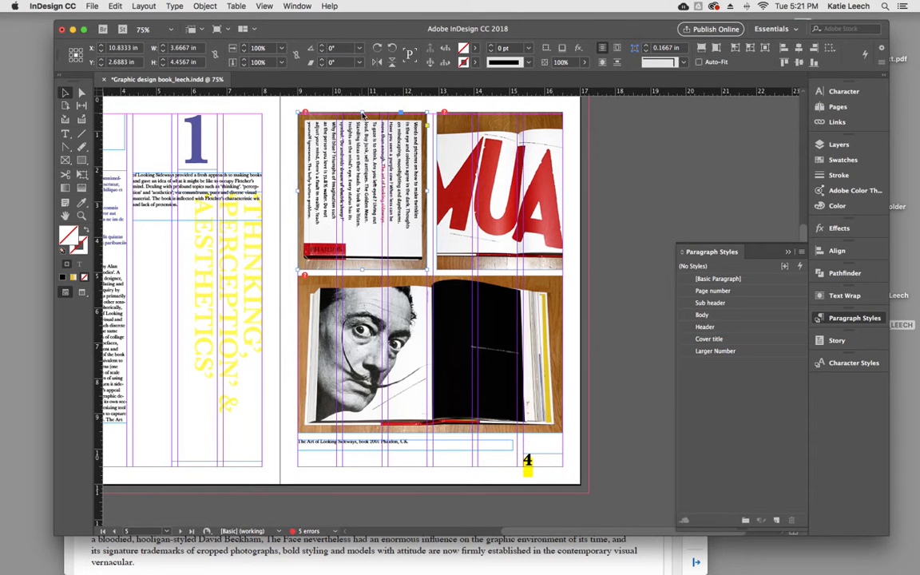
pyautogui.click(490, 118)
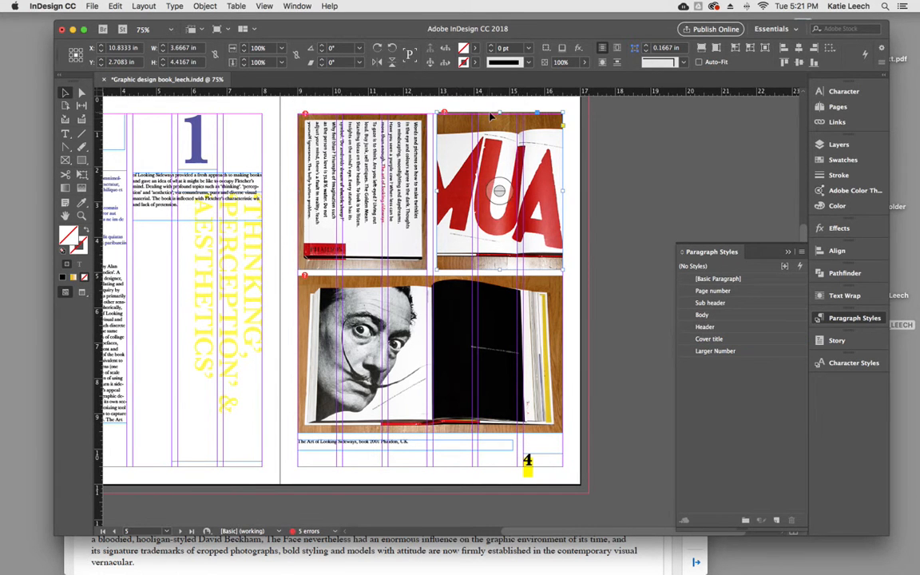
pyautogui.moveTo(500, 117); pyautogui.dragTo(501, 119)
pyautogui.click(501, 114)
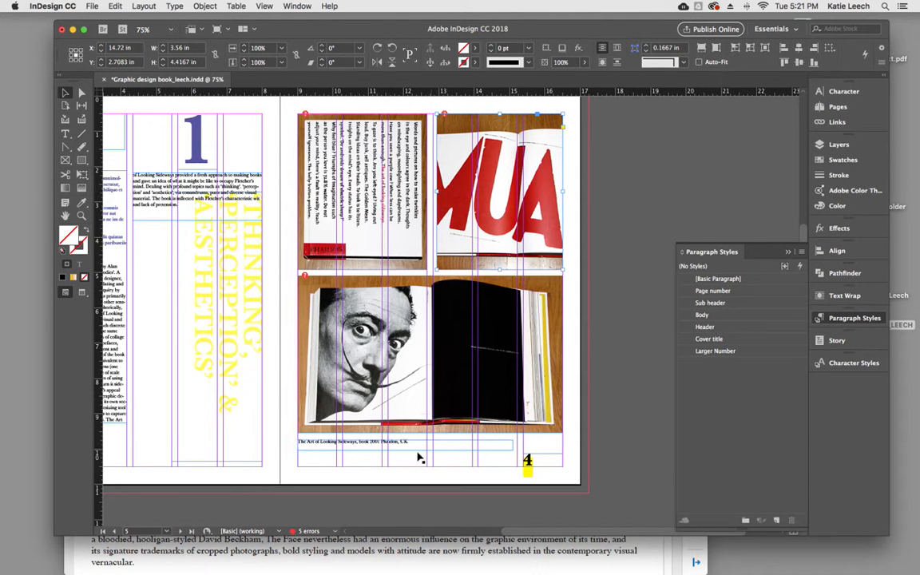
# - On the front cover, narrow the "GRAPHIC DESIGNERS BOOK" title frame to about 4.94 in, fitting it to the column guides
pyautogui.moveTo(334, 289); pyautogui.dragTo(396, 461)
pyautogui.scroll(5, 373, 252)
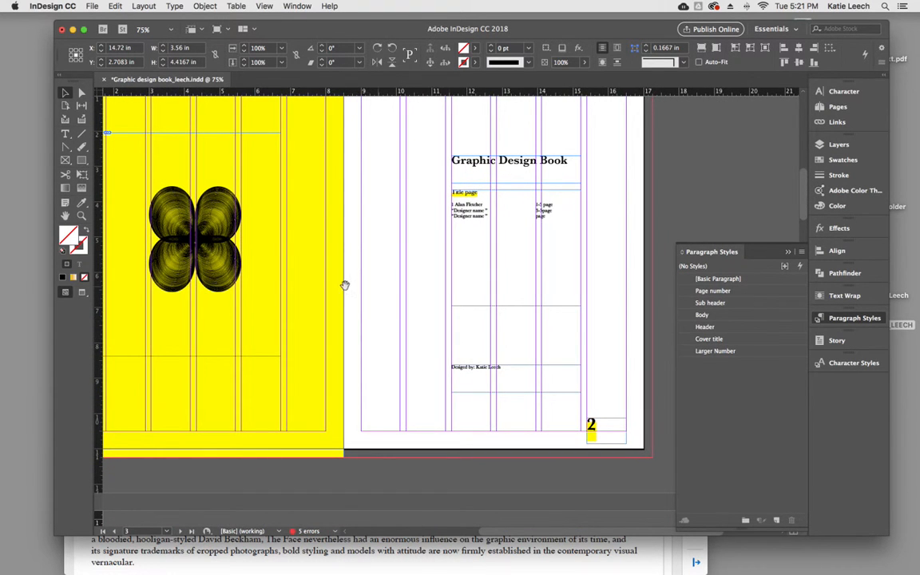
pyautogui.scroll(5, 391, 290)
pyautogui.moveTo(313, 238); pyautogui.dragTo(263, 386)
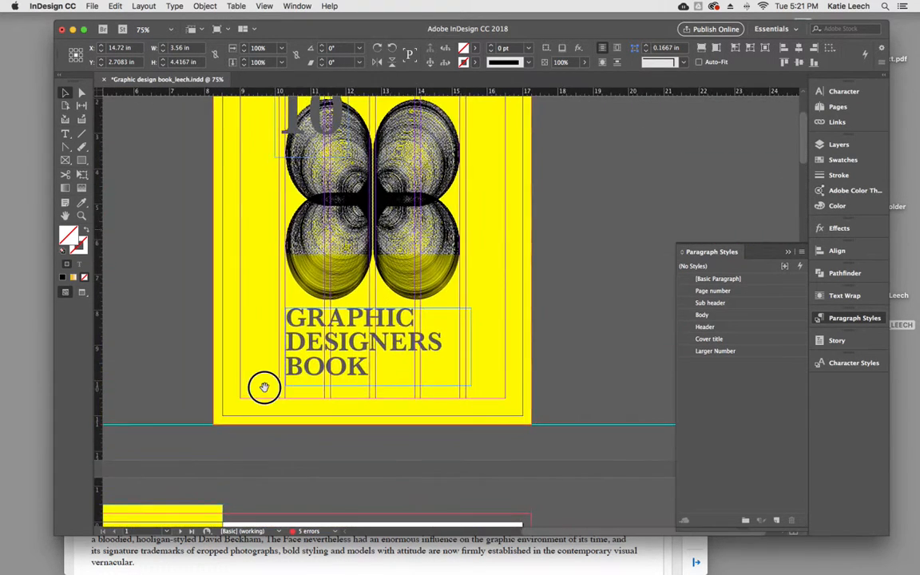
pyautogui.scroll(2, 385, 324)
pyautogui.click(448, 374)
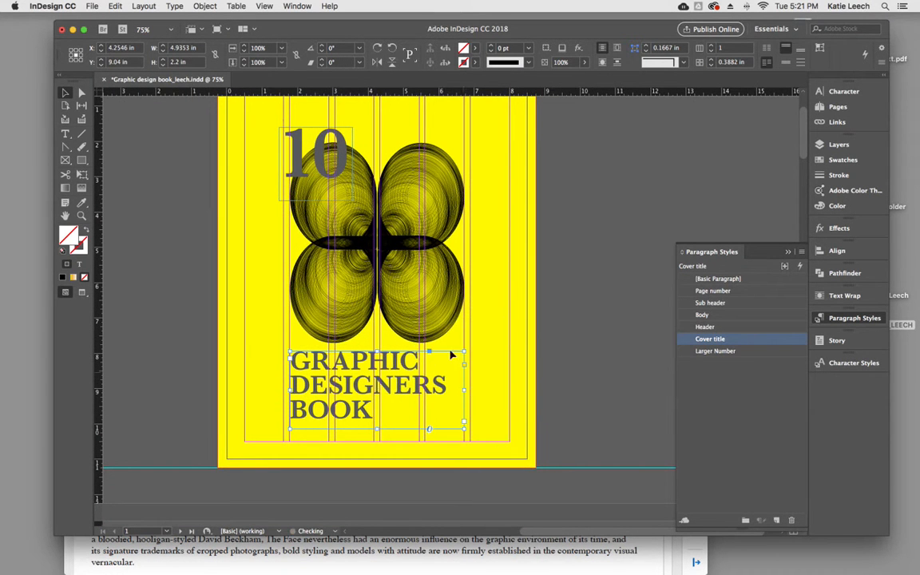
# - Align the cover's number 10 frame with the title's left edge and shrink it to about 2.04 by 1.63 in
pyautogui.scroll(3, 404, 328)
pyautogui.moveTo(318, 210); pyautogui.dragTo(329, 207)
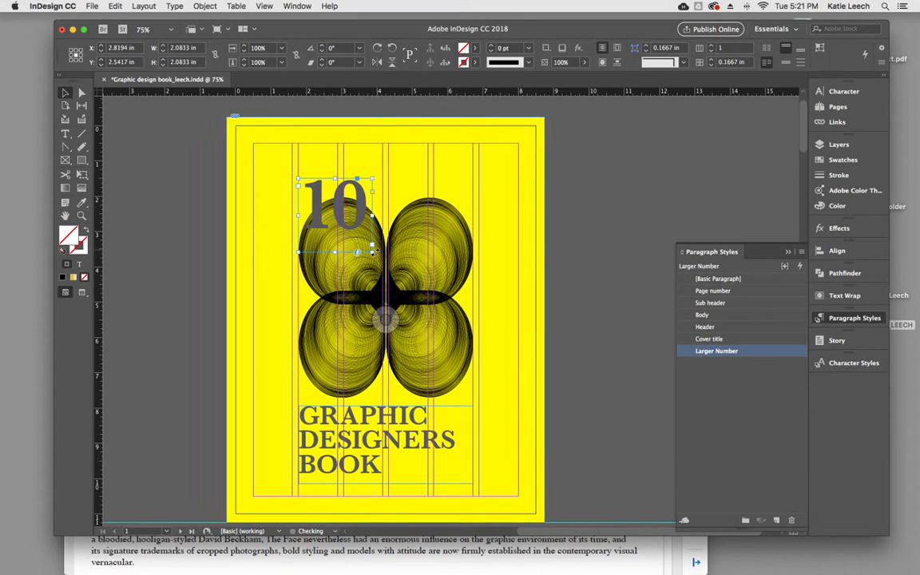
pyautogui.moveTo(372, 252); pyautogui.dragTo(370, 236)
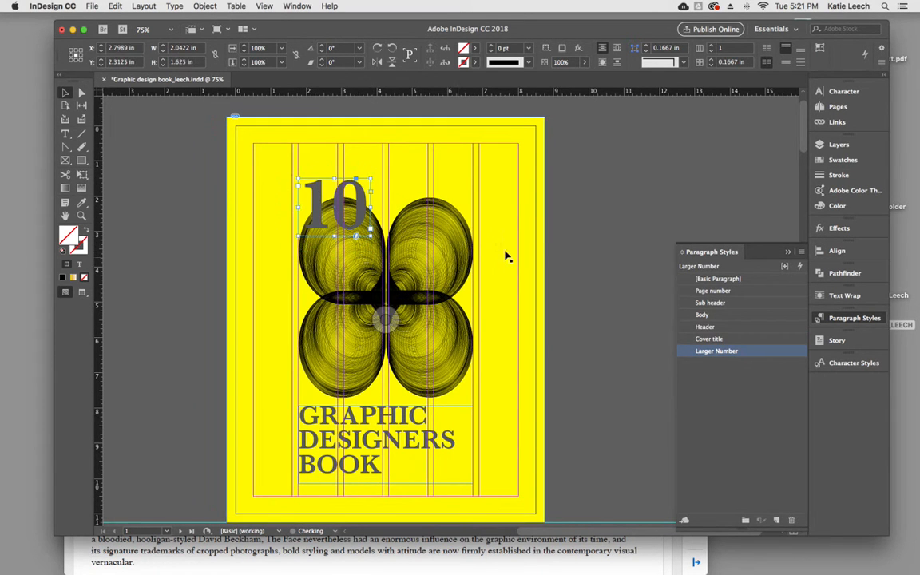
pyautogui.click(588, 245)
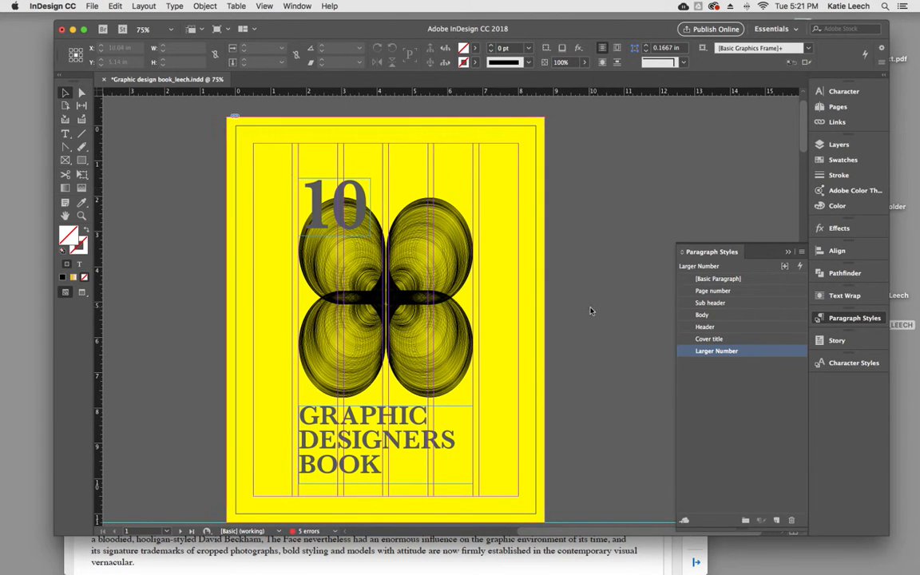
# - Trim the yellow background frame on the inside front cover to the top bleed line and the bottom page edge, making it 11.25 in high
pyautogui.scroll(-1, 530, 277)
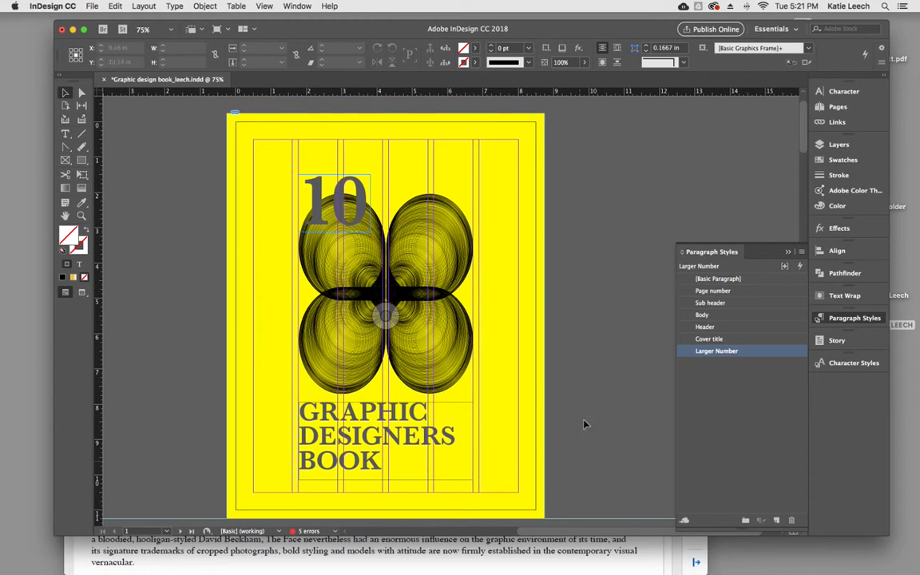
pyautogui.scroll(-10, 580, 378)
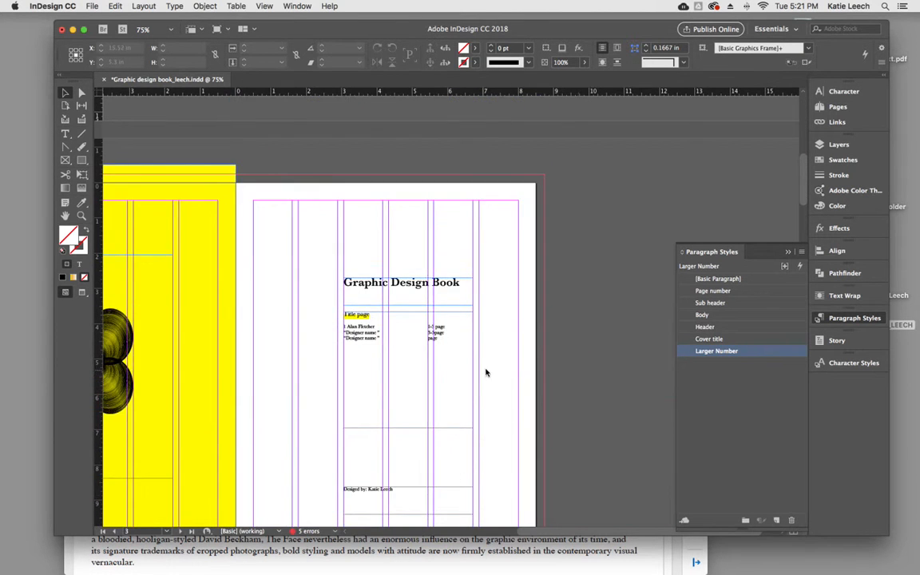
pyautogui.moveTo(483, 374); pyautogui.dragTo(558, 328)
pyautogui.moveTo(372, 131); pyautogui.dragTo(511, 124)
pyautogui.click(292, 116)
pyautogui.moveTo(294, 116); pyautogui.dragTo(294, 126)
pyautogui.moveTo(384, 196); pyautogui.dragTo(410, 103)
pyautogui.moveTo(160, 249); pyautogui.dragTo(166, 247)
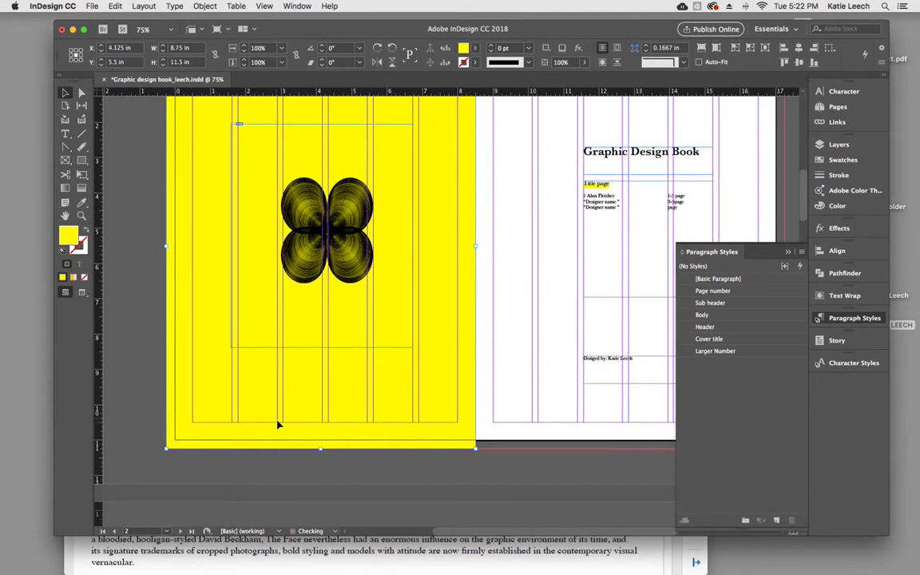
pyautogui.moveTo(321, 451); pyautogui.dragTo(318, 441)
pyautogui.moveTo(407, 420); pyautogui.dragTo(366, 458)
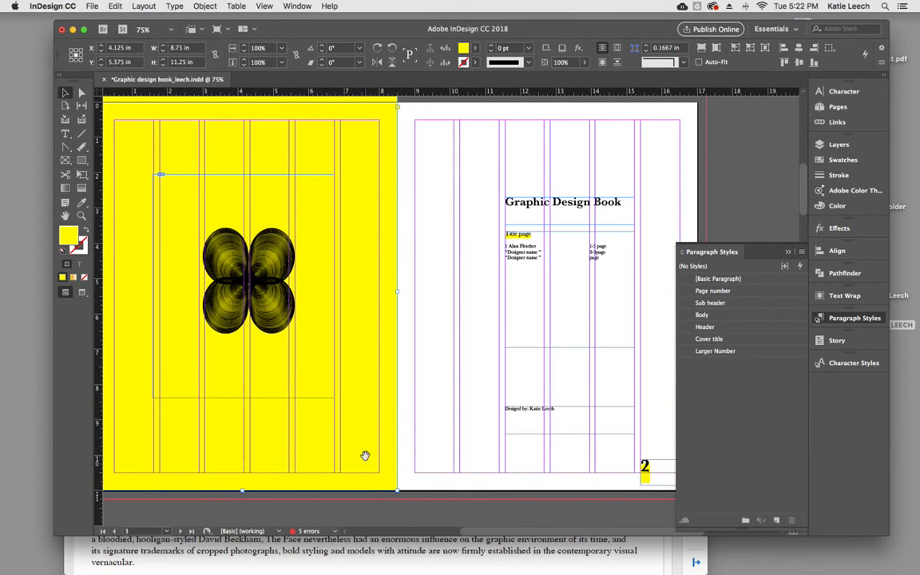
# - Shift the title page's heading, contents and designer credit frames together one column to the left, aligning them with the column guide
pyautogui.moveTo(497, 219); pyautogui.dragTo(571, 428)
pyautogui.moveTo(539, 302); pyautogui.dragTo(485, 266)
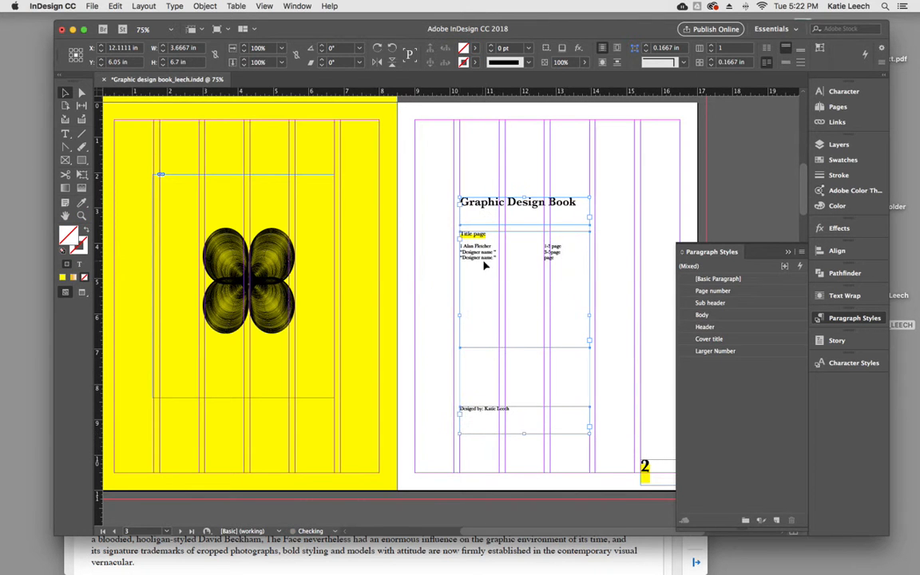
pyautogui.click(621, 304)
# - Raise and narrow the "Graphic Design Book" heading frame and break its text into three lines, one word per line
pyautogui.moveTo(503, 199); pyautogui.dragTo(503, 115)
pyautogui.moveTo(590, 179); pyautogui.dragTo(540, 219)
pyautogui.tripleClick(509, 158)
pyautogui.click(509, 158)
pyautogui.click(509, 157)
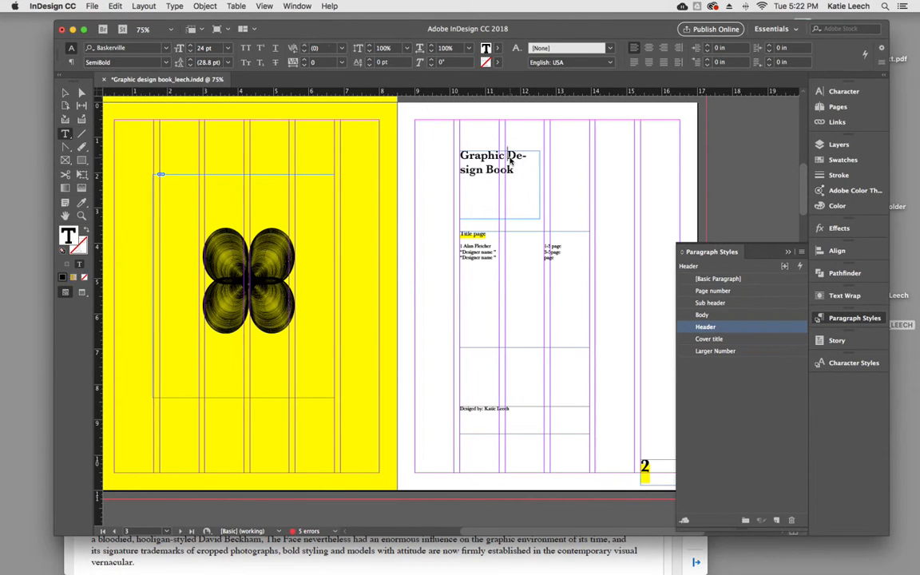
pyautogui.hotkey('shift', 'Return')
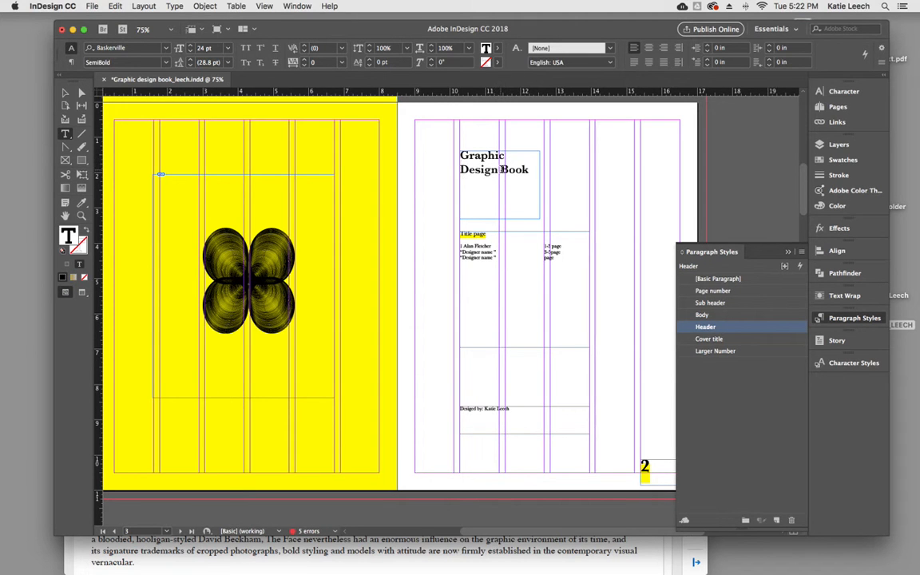
pyautogui.click(502, 171)
pyautogui.hotkey('shift', 'Return')
# - Copy the cover's number 10 and "GRAPHIC DESIGNERS BOOK" frames onto the title page, aligning their left edges with the second column
pyautogui.scroll(10, 392, 198)
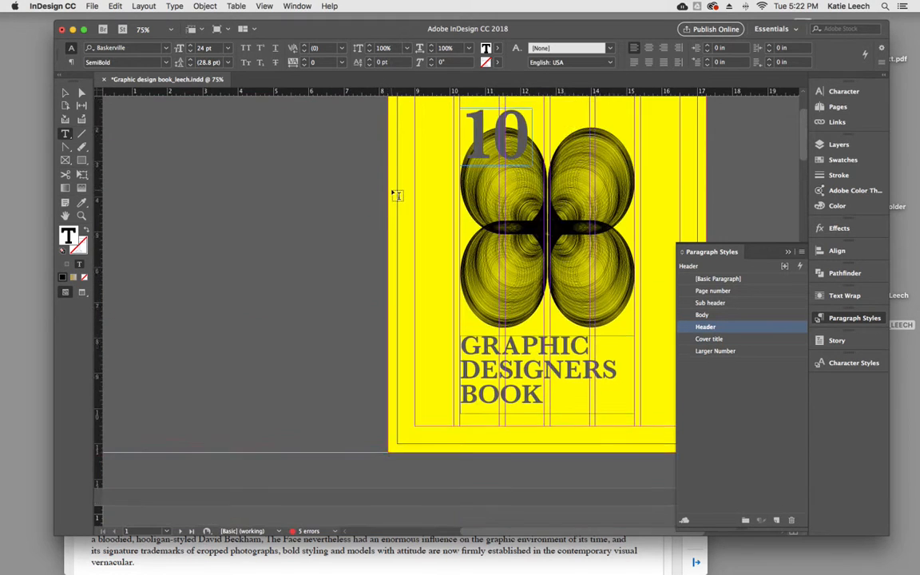
pyautogui.scroll(3, 392, 198)
pyautogui.click(66, 92)
pyautogui.click(495, 229)
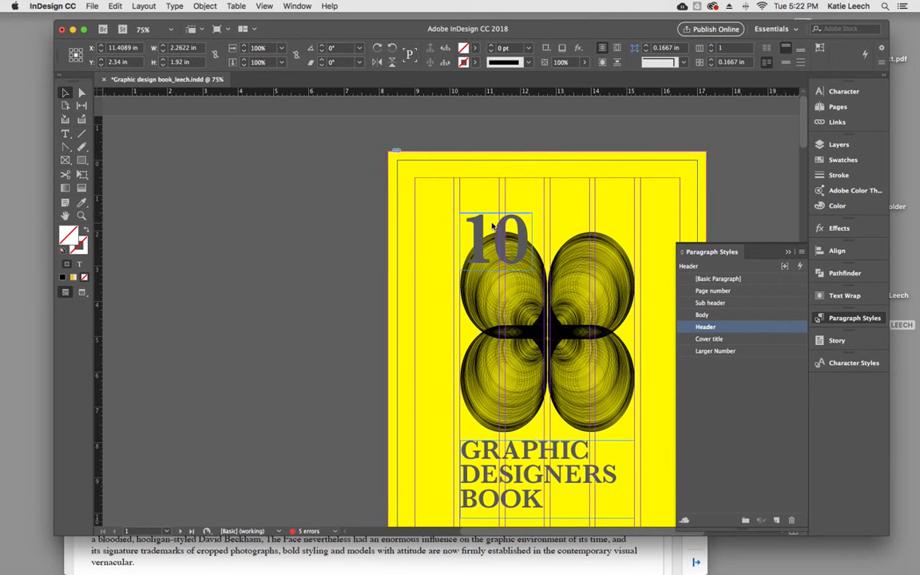
pyautogui.click(494, 229)
pyautogui.keyDown('shift'); pyautogui.click(528, 478); pyautogui.keyUp('shift')
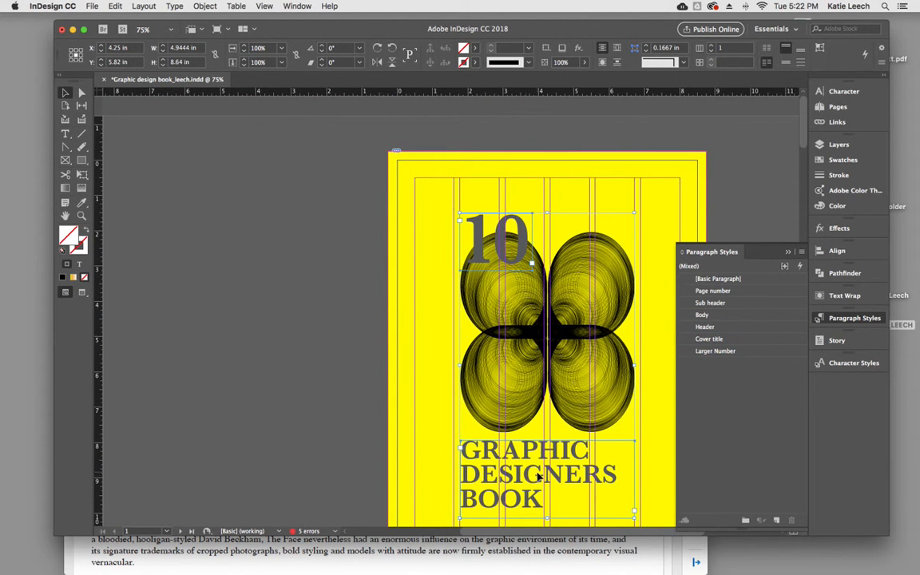
pyautogui.scroll(-15, 539, 477)
pyautogui.scroll(5, 537, 473)
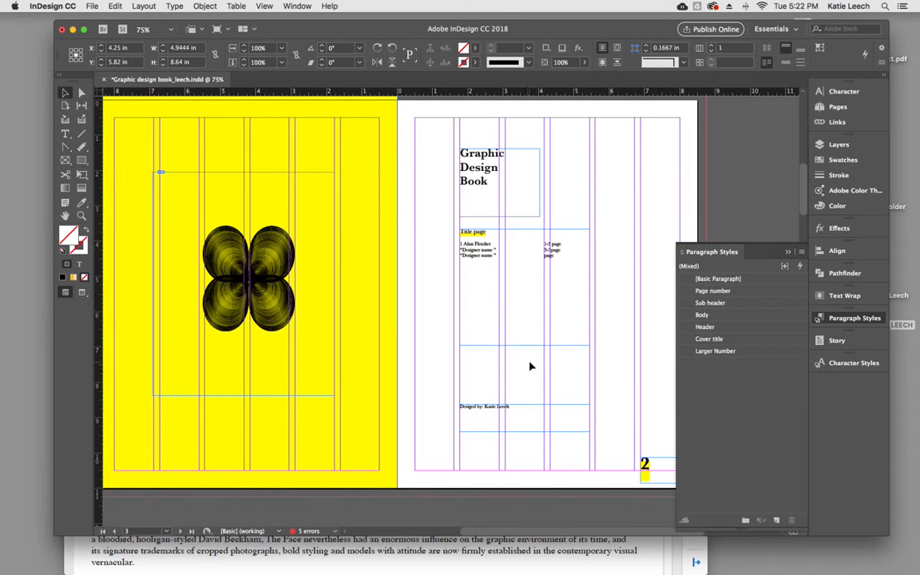
pyautogui.press('super+v')
pyautogui.moveTo(410, 200); pyautogui.dragTo(527, 195)
# - Delete the original "Graphic Design Book" heading frame from the title page
pyautogui.click(576, 184)
pyautogui.click(541, 185)
pyautogui.press('Delete')
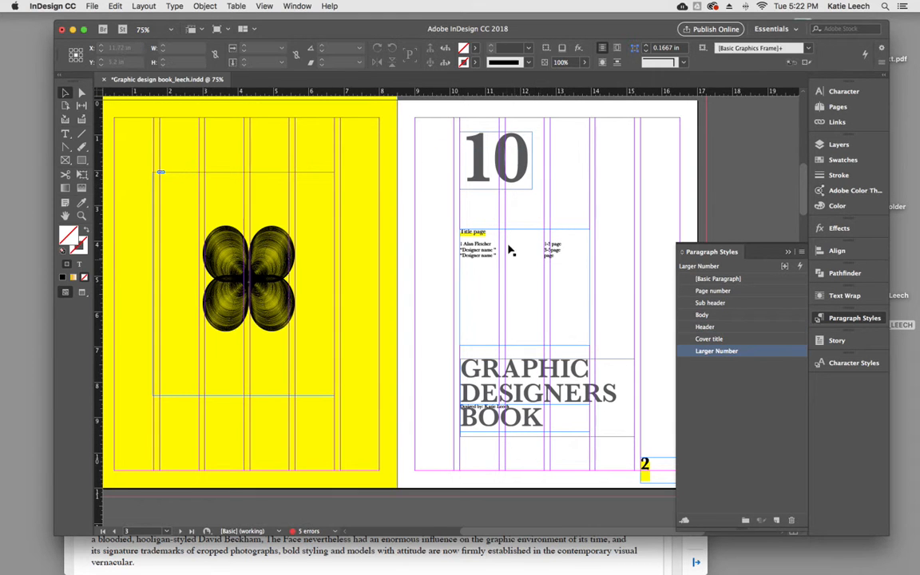
# - Apply the Header paragraph style to the copied number 10 and the "Graphic Designers Book" title on the title page
pyautogui.doubleClick(526, 164)
pyautogui.moveTo(527, 164); pyautogui.dragTo(447, 152)
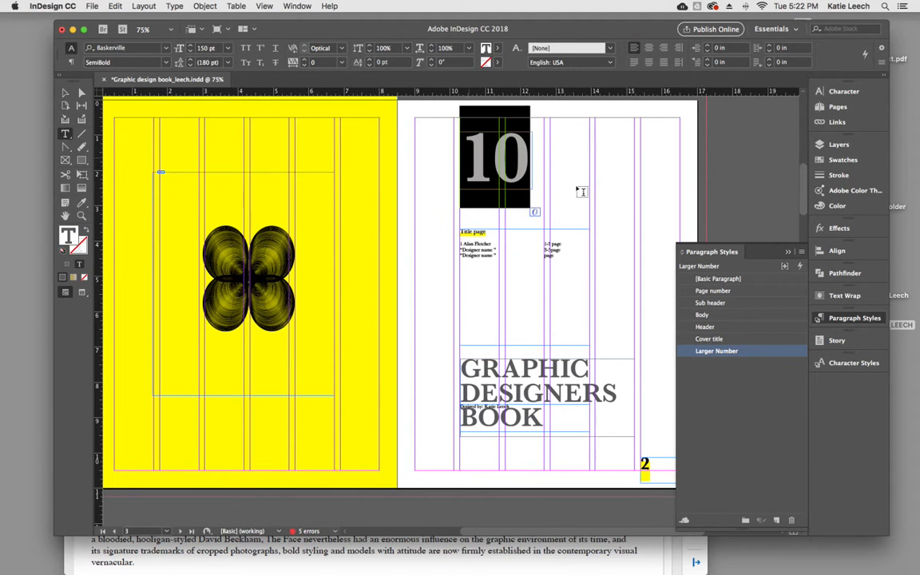
pyautogui.click(718, 304)
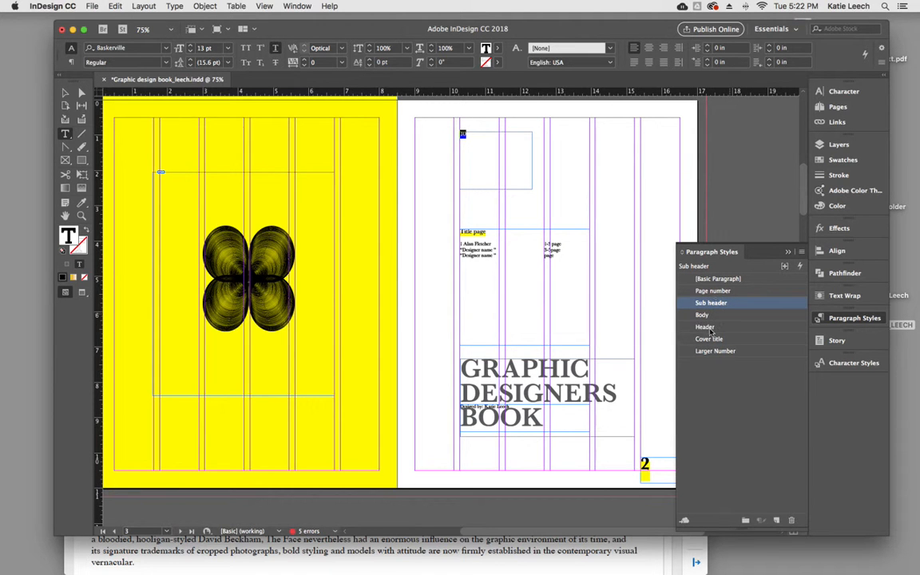
pyautogui.click(706, 327)
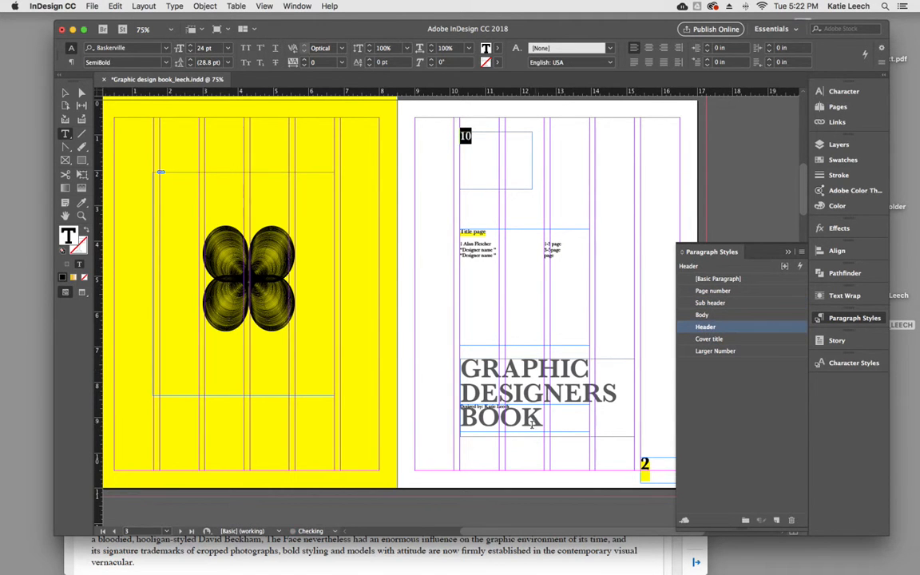
pyautogui.moveTo(537, 418); pyautogui.dragTo(463, 366)
pyautogui.click(714, 327)
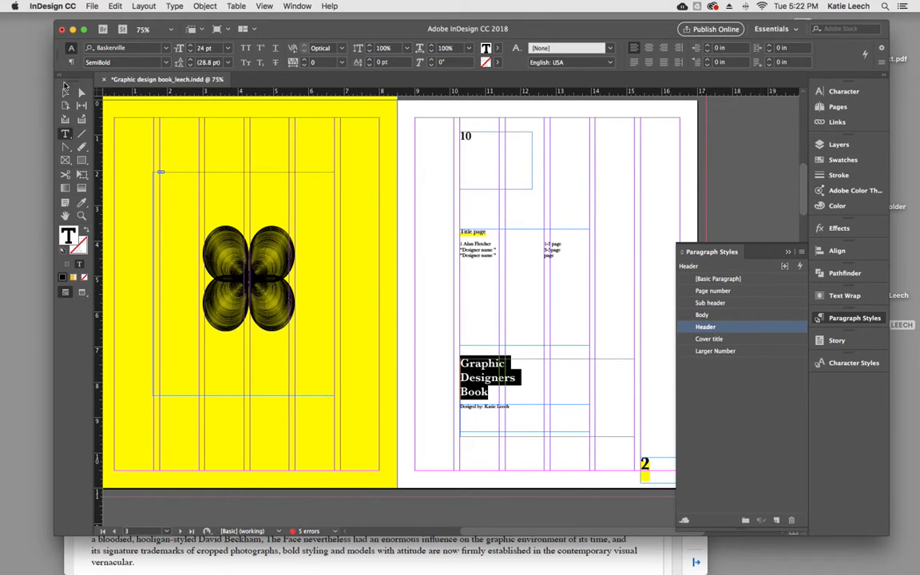
# - Shrink the number 10 frame to about 1.11 by 0.62 in and stack it above the compacted title frame, both starting at the fifth column
pyautogui.press('Escape')
pyautogui.click(527, 192)
pyautogui.moveTo(529, 191); pyautogui.dragTo(499, 154)
pyautogui.moveTo(480, 252); pyautogui.dragTo(486, 180)
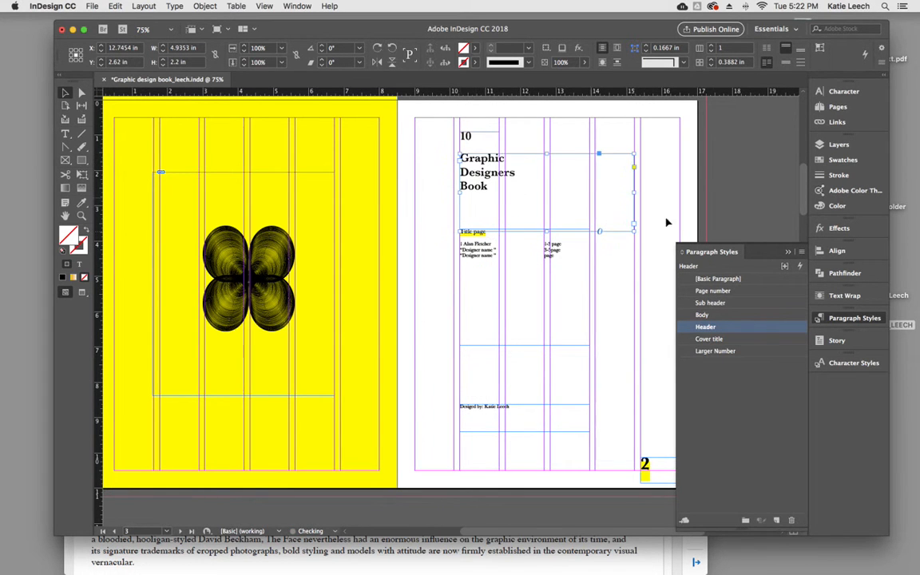
pyautogui.moveTo(635, 231); pyautogui.dragTo(632, 254)
pyautogui.moveTo(470, 139); pyautogui.dragTo(616, 201)
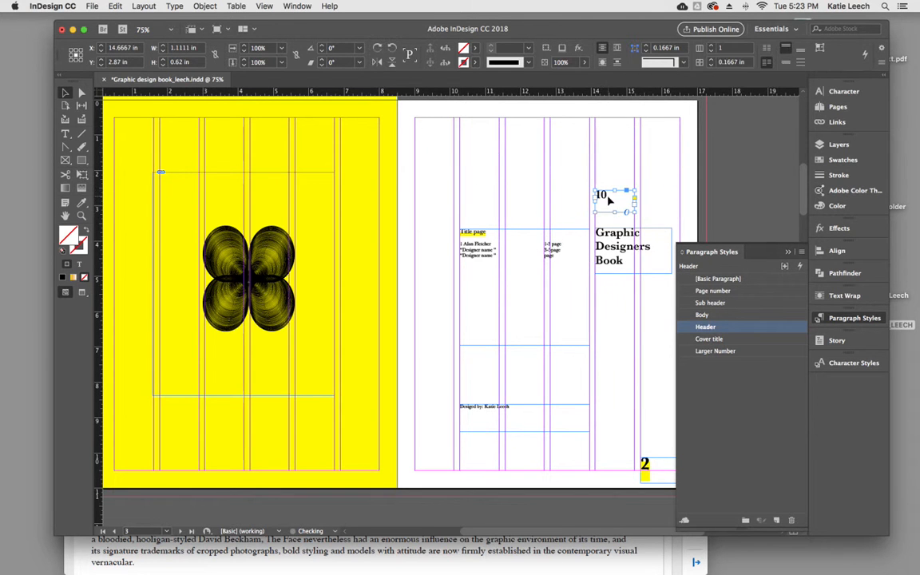
pyautogui.click(630, 288)
# - Preview the title page spread without guides and move the designer credit frame below the "Graphic Designers Book" title
pyautogui.press('w')
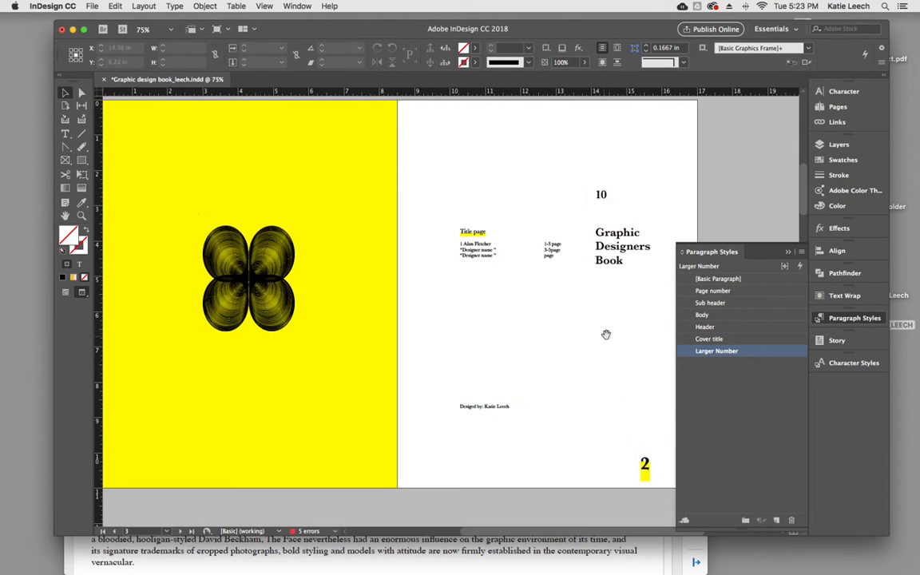
pyautogui.scroll(-3, 544, 269)
pyautogui.hscroll(3, 544, 269)
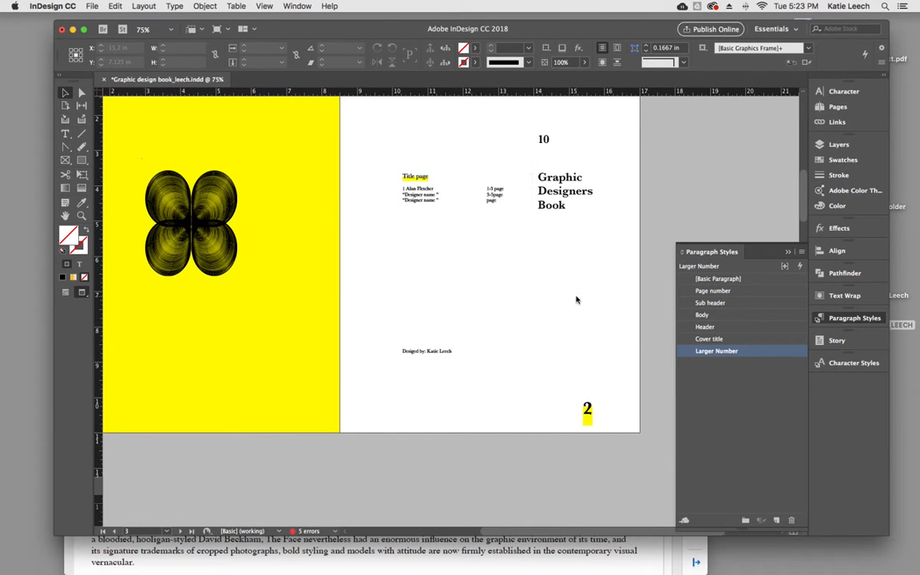
pyautogui.scroll(3, 577, 300)
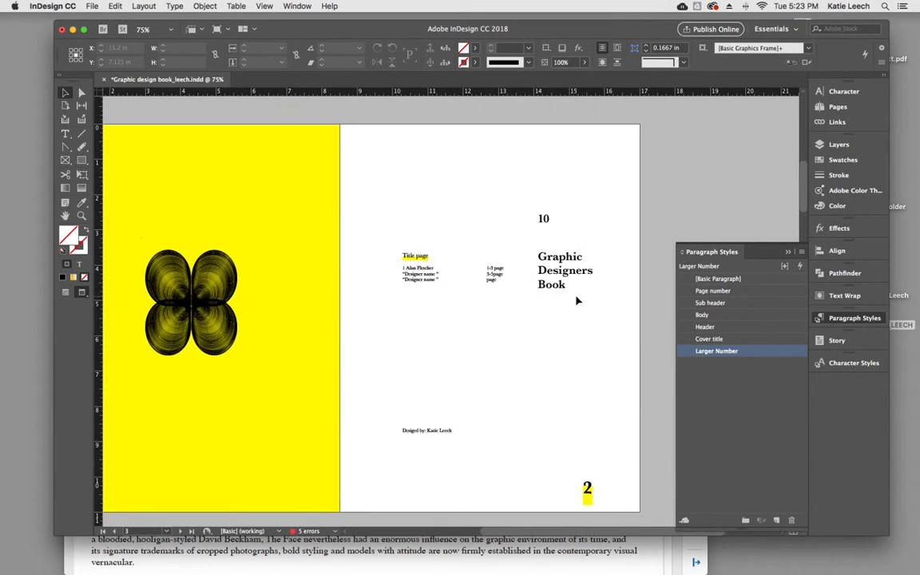
pyautogui.moveTo(432, 444); pyautogui.dragTo(573, 442)
pyautogui.click(496, 444)
pyautogui.press('w')
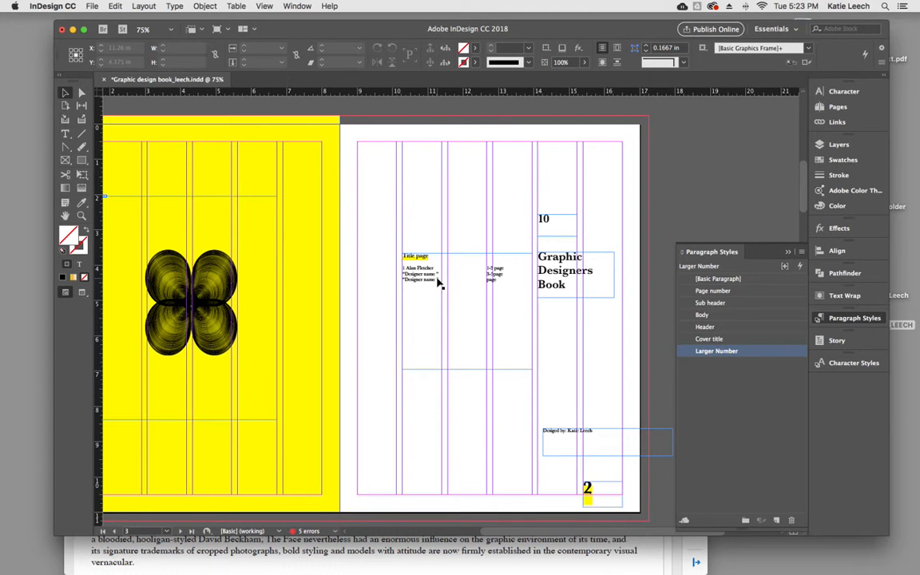
# - Extend the contents list frame well down the title page, with its left edge on the second column guide
pyautogui.click(437, 282)
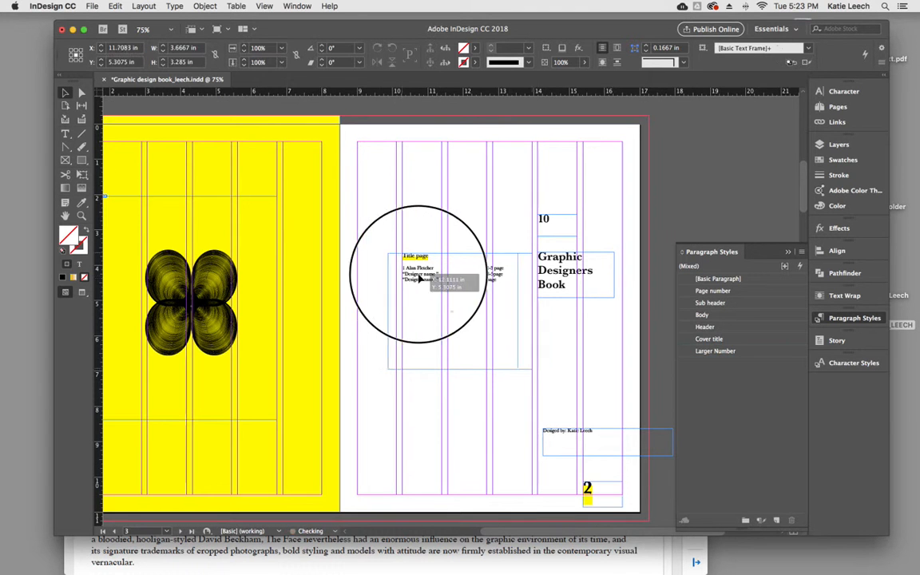
pyautogui.moveTo(467, 369); pyautogui.dragTo(459, 389)
pyautogui.moveTo(425, 269); pyautogui.dragTo(432, 274)
pyautogui.click(562, 350)
pyautogui.moveTo(528, 378); pyautogui.dragTo(643, 353)
# - Review the layout of the front cover, the title page and the Alan Fletcher spread with its photos
pyautogui.click(316, 279)
pyautogui.scroll(3, 366, 415)
pyautogui.scroll(5, 366, 416)
pyautogui.hscroll(2, 366, 415)
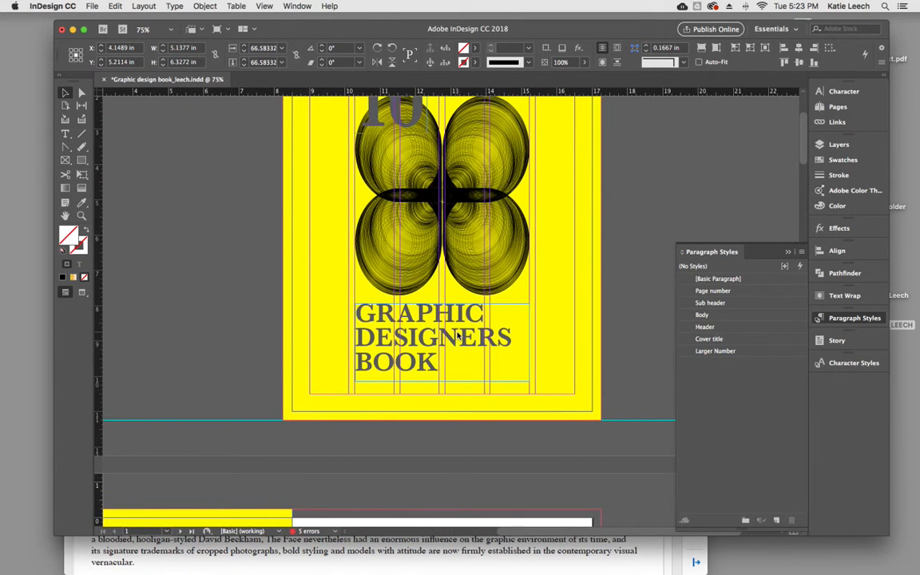
pyautogui.scroll(3, 494, 361)
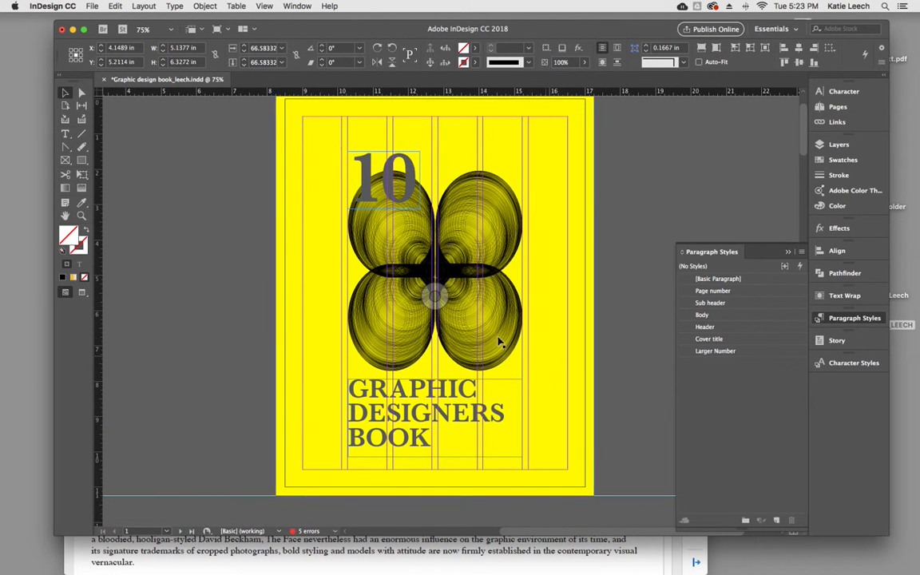
pyautogui.scroll(-10, 568, 366)
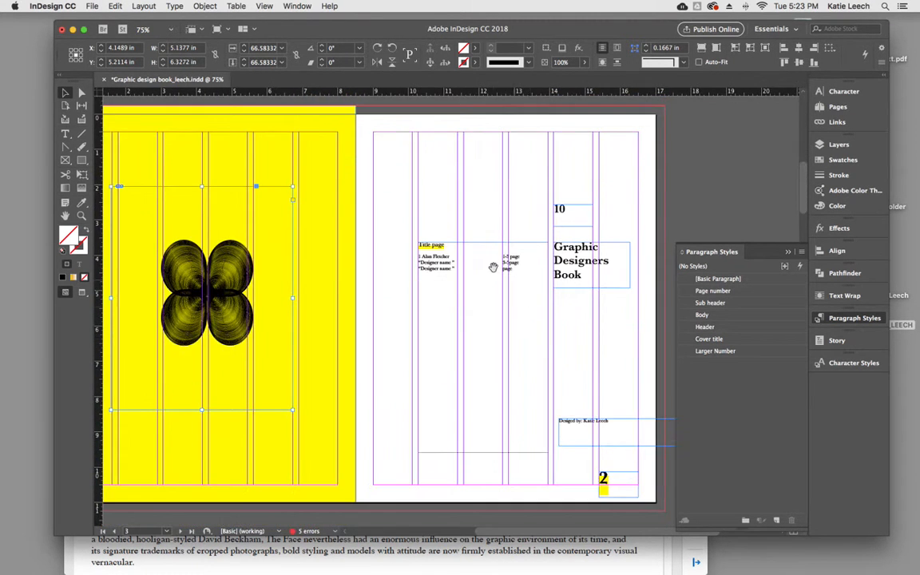
pyautogui.scroll(-10, 493, 312)
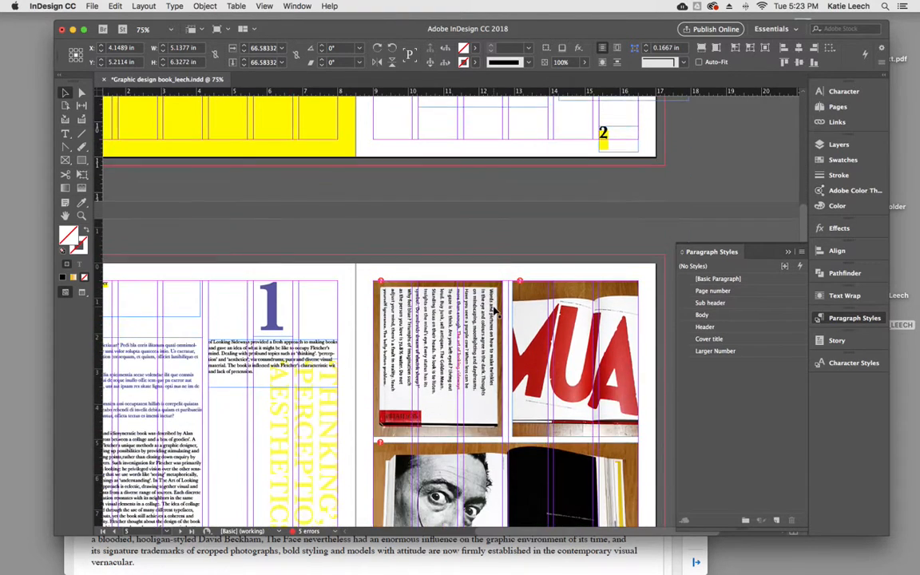
pyautogui.scroll(-5, 494, 311)
pyautogui.moveTo(400, 281); pyautogui.dragTo(546, 303)
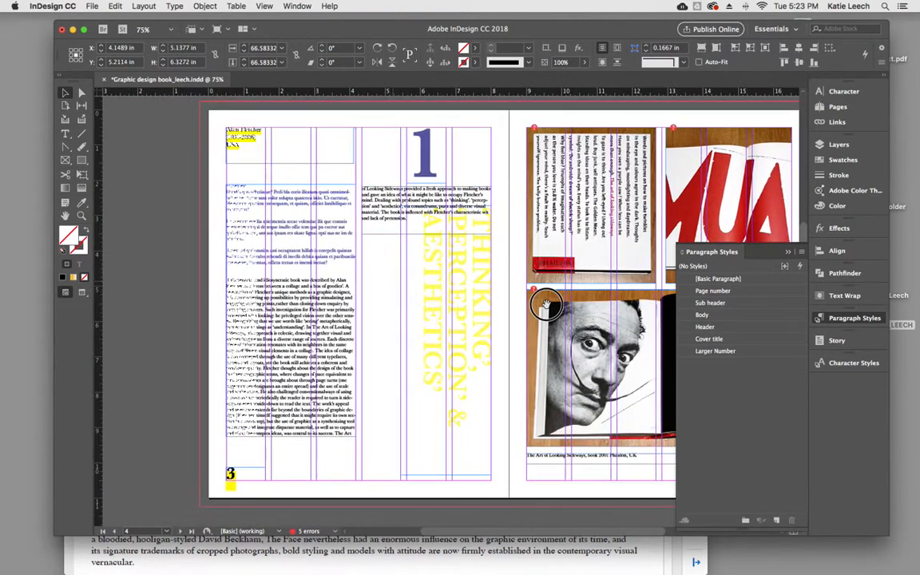
pyautogui.hscroll(5, 661, 366)
# - Select the vertical-text page photo on page 4 and show its missing cover2.jpg entry in the list of linked files
pyautogui.click(394, 209)
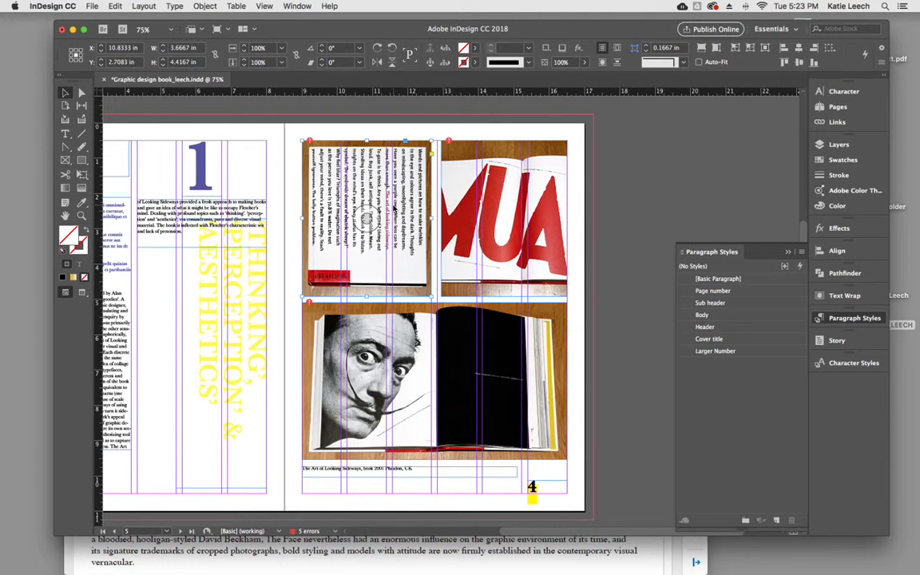
pyautogui.click(830, 122)
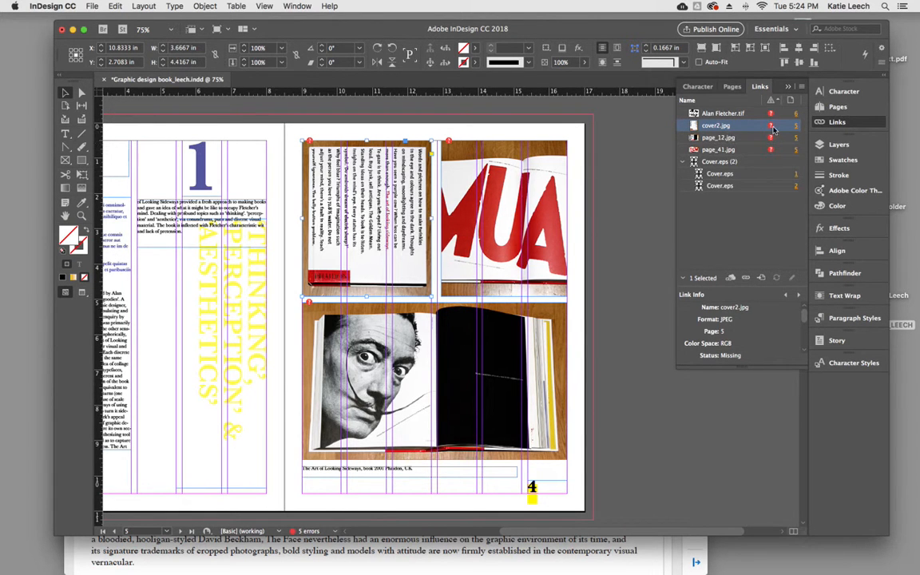
pyautogui.click(731, 279)
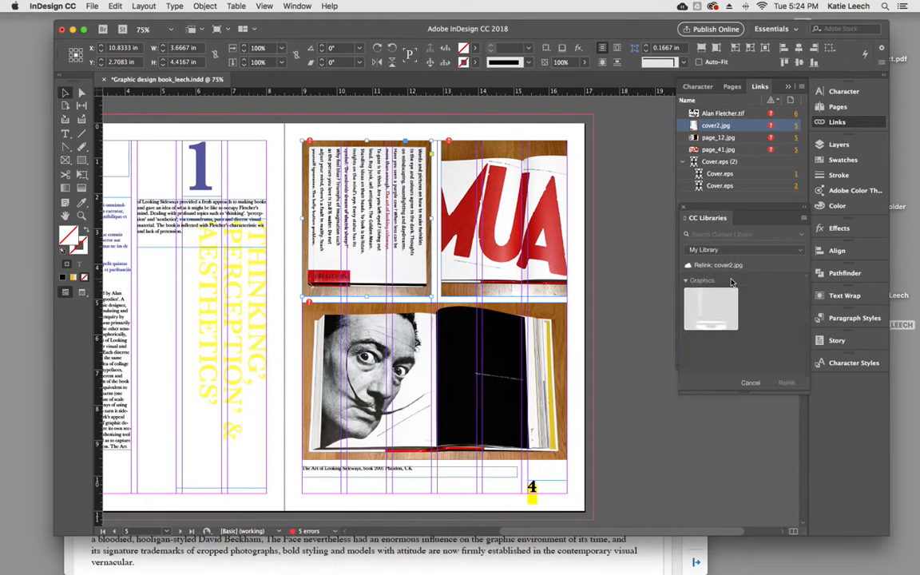
pyautogui.click(684, 210)
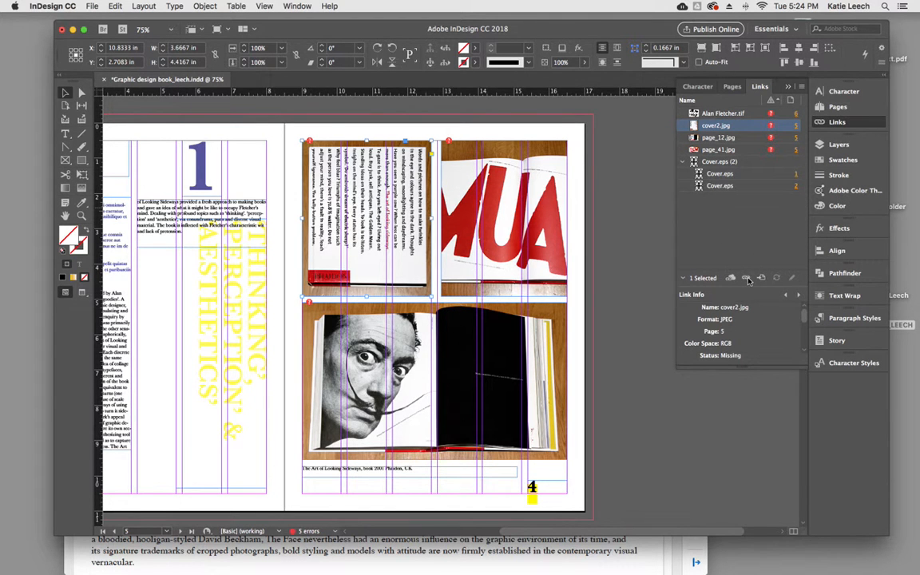
pyautogui.scroll(2, 759, 273)
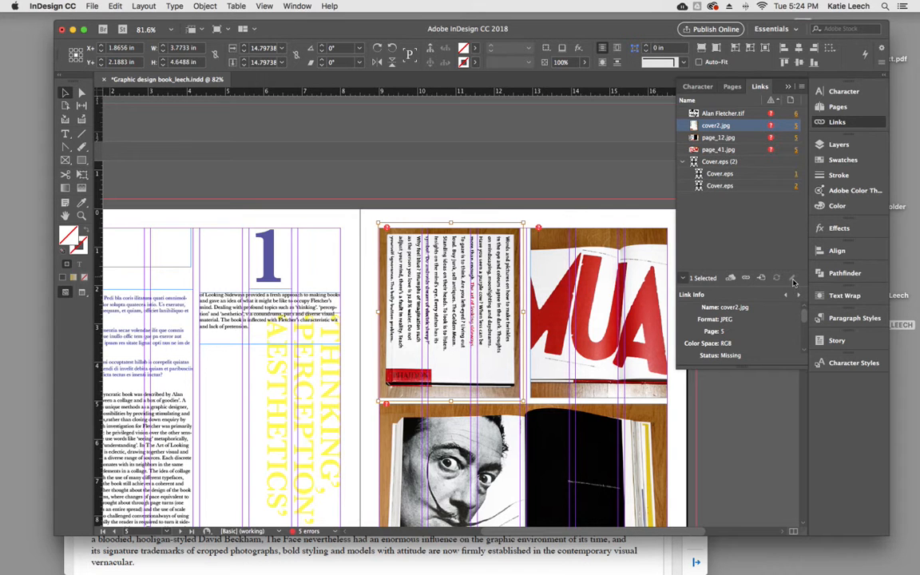
# - Relink cover2.jpg from the images > Alan Fletcher folder, searching that folder for missing links, and collapse the Cover.eps group
pyautogui.click(746, 278)
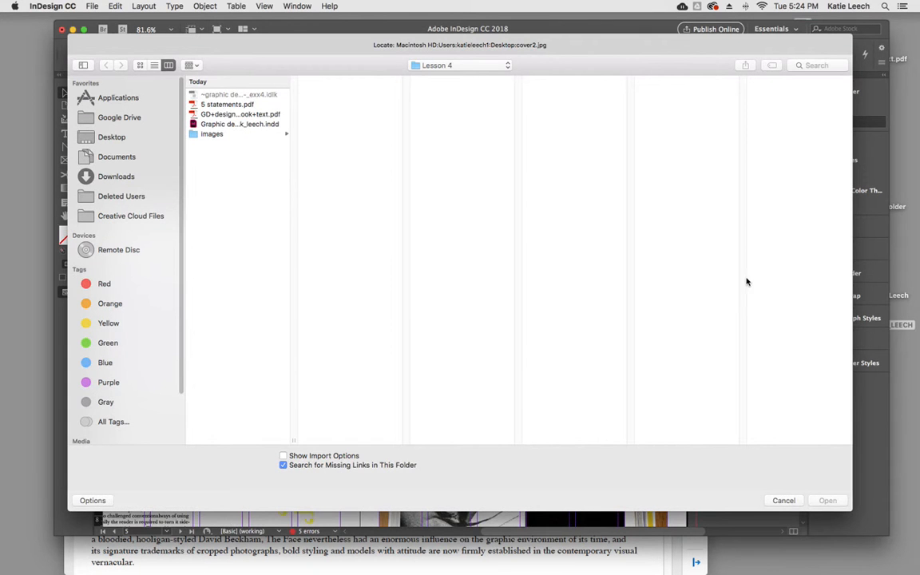
pyautogui.click(229, 133)
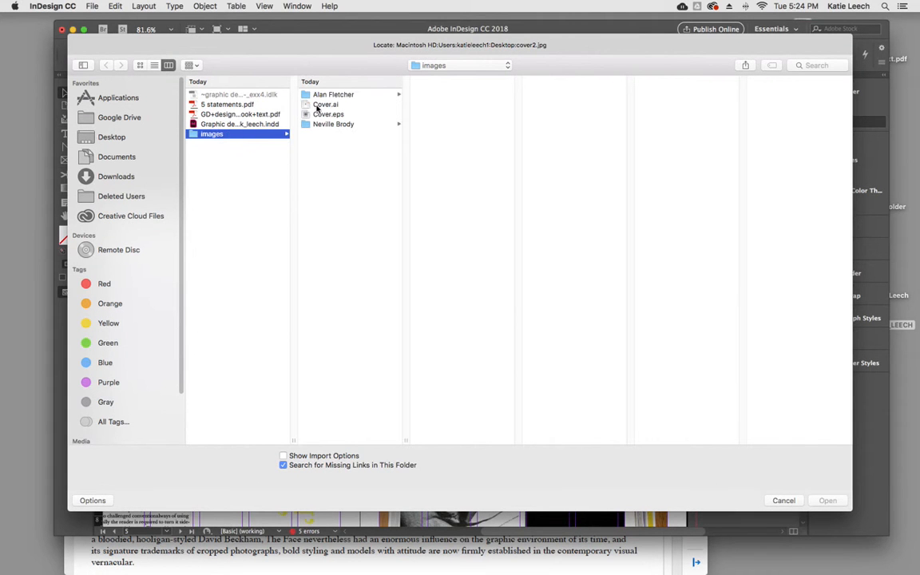
pyautogui.click(340, 94)
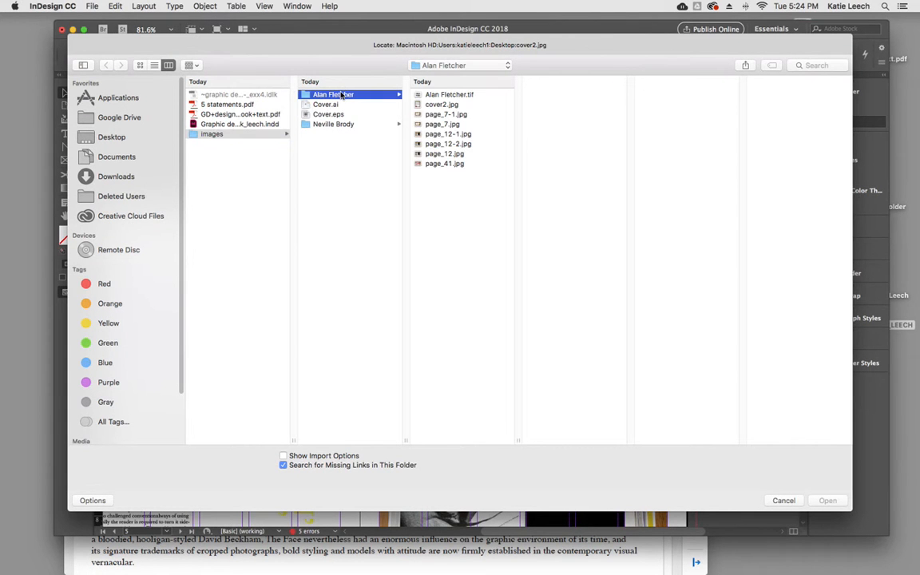
pyautogui.click(444, 105)
pyautogui.click(829, 502)
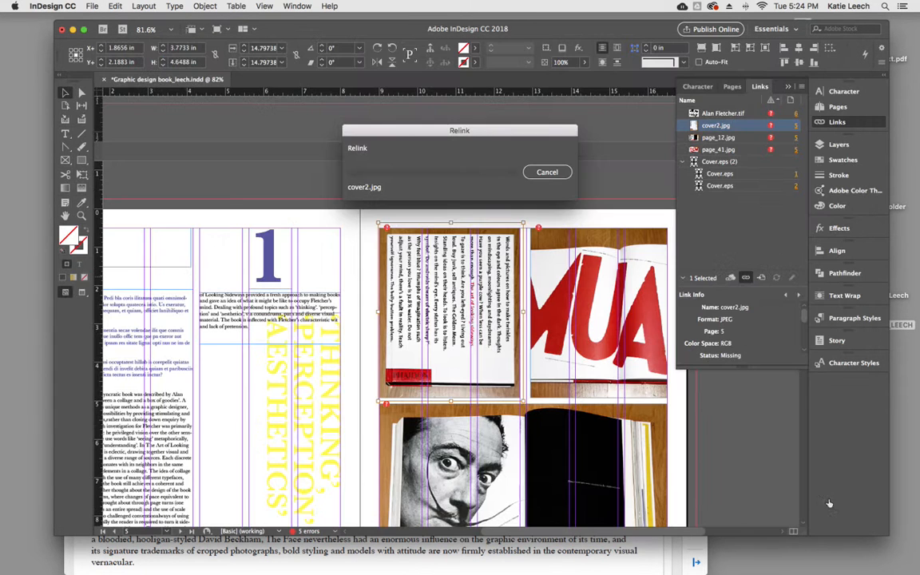
pyautogui.click(735, 197)
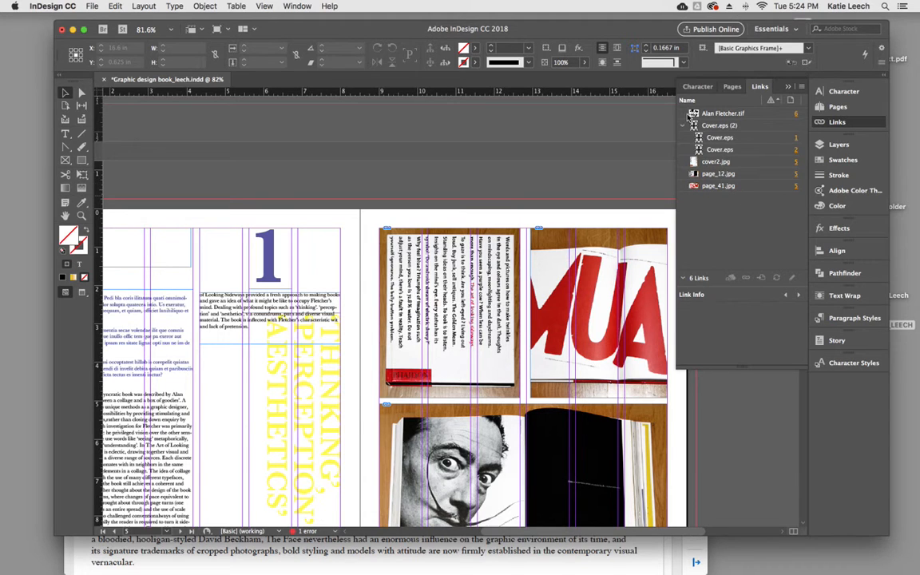
pyautogui.click(685, 126)
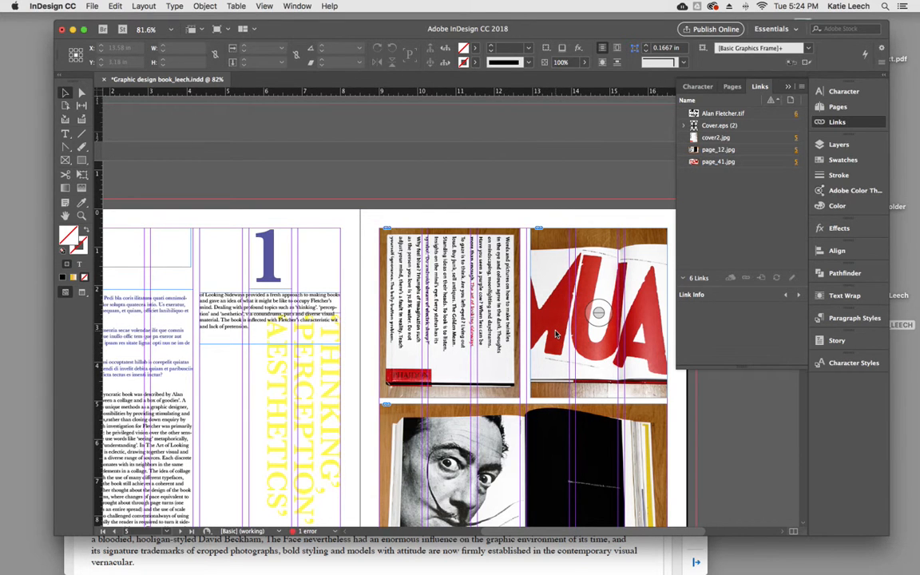
# - Fit the designer credit frame on the title page to the last two columns, about 2.39 by 0.46 in
pyautogui.press('super+minus')
pyautogui.press('super+minus')
pyautogui.press('super+minus')
pyautogui.press('super+minus')
pyautogui.press('super+minus')
pyautogui.scroll(-1, 543, 330)
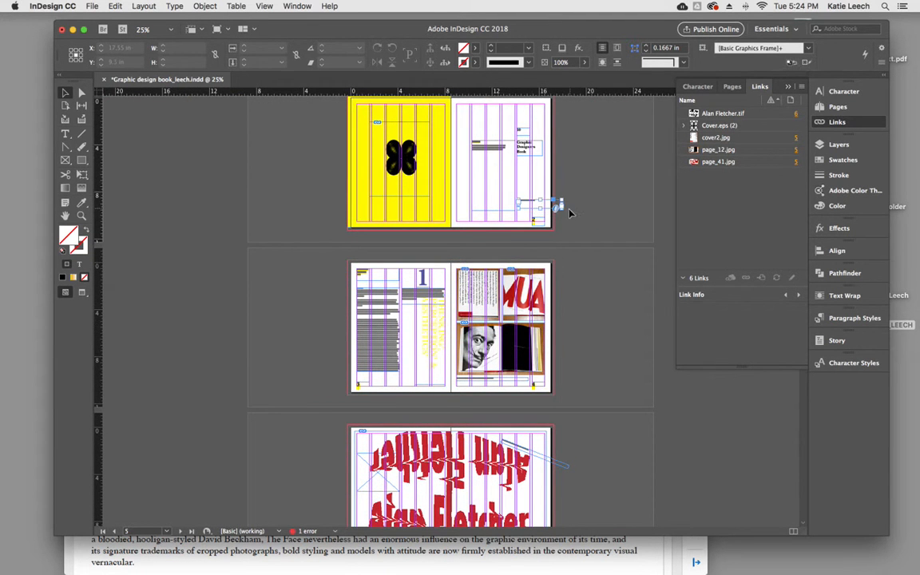
pyautogui.click(538, 205)
pyautogui.press('super+equal')
pyautogui.press('super+equal')
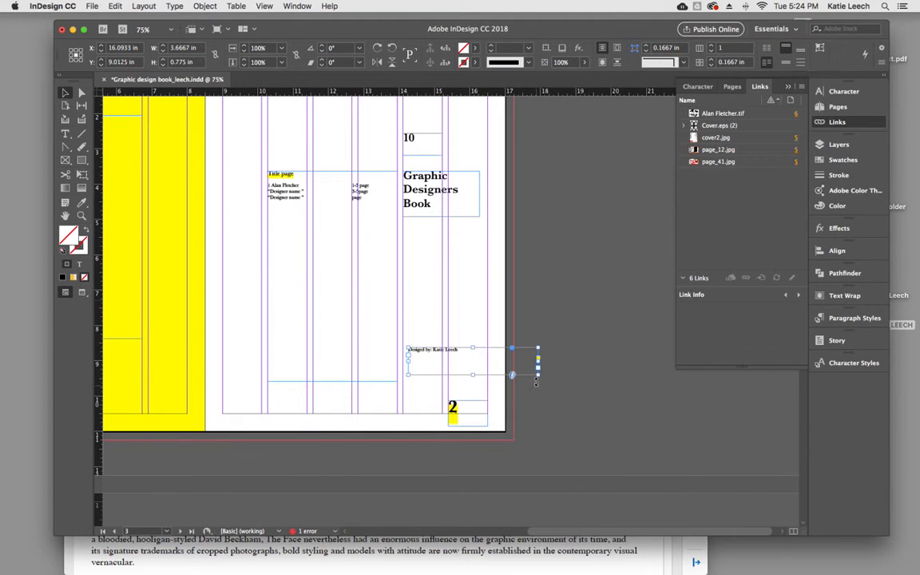
pyautogui.moveTo(538, 373); pyautogui.dragTo(488, 363)
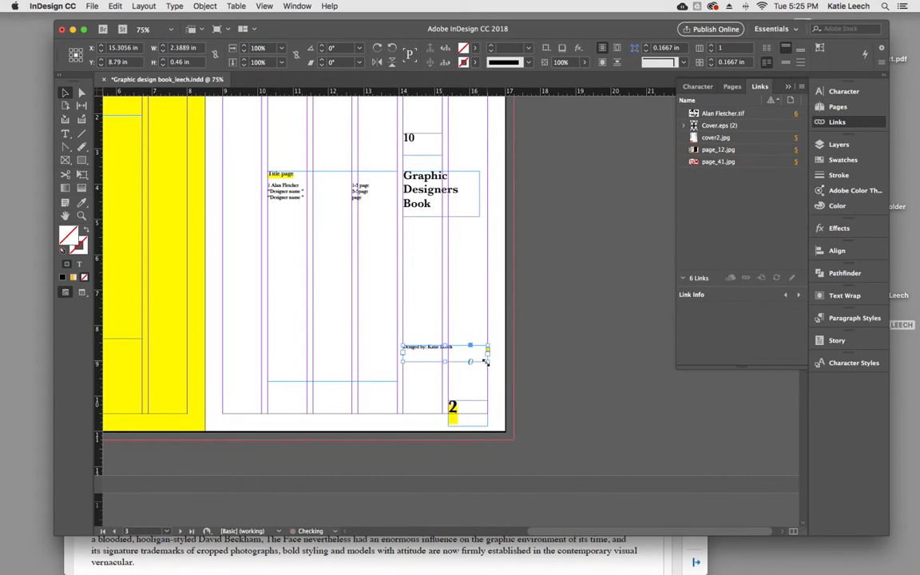
# - Shorten the contents list frame to about 3.44 in high and fit the title frame to the last two columns, about 2.39 by 1.22 in
pyautogui.press('l')
pyautogui.moveTo(331, 382)
pyautogui.mouseDown()
pyautogui.moveTo(337, 205)
pyautogui.moveTo(344, 219)
pyautogui.mouseUp()
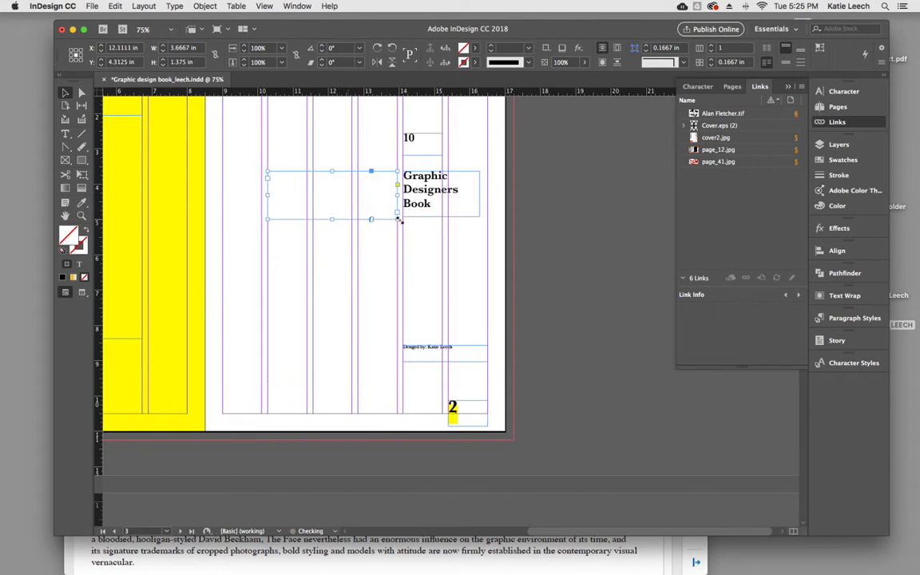
pyautogui.click(462, 217)
pyautogui.click(354, 221)
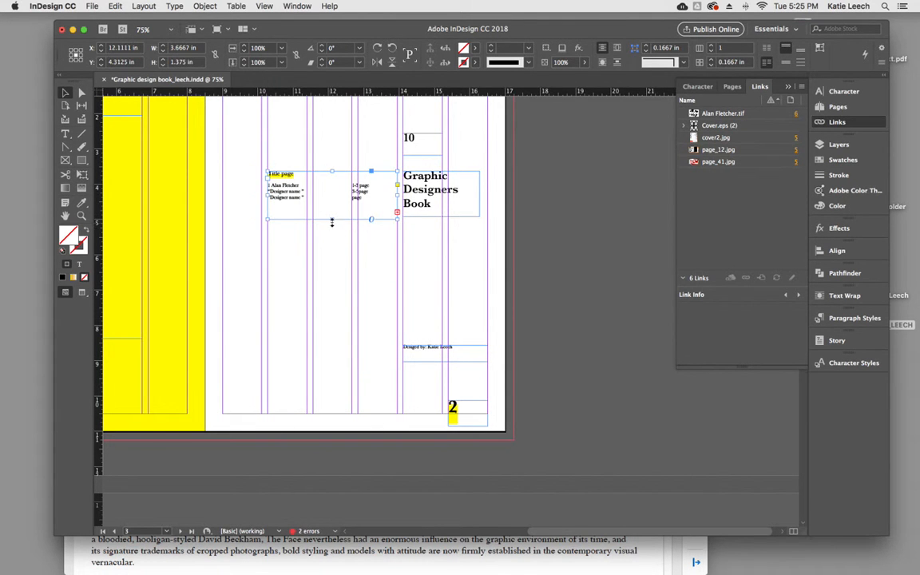
pyautogui.moveTo(333, 219); pyautogui.dragTo(335, 293)
pyautogui.click(446, 211)
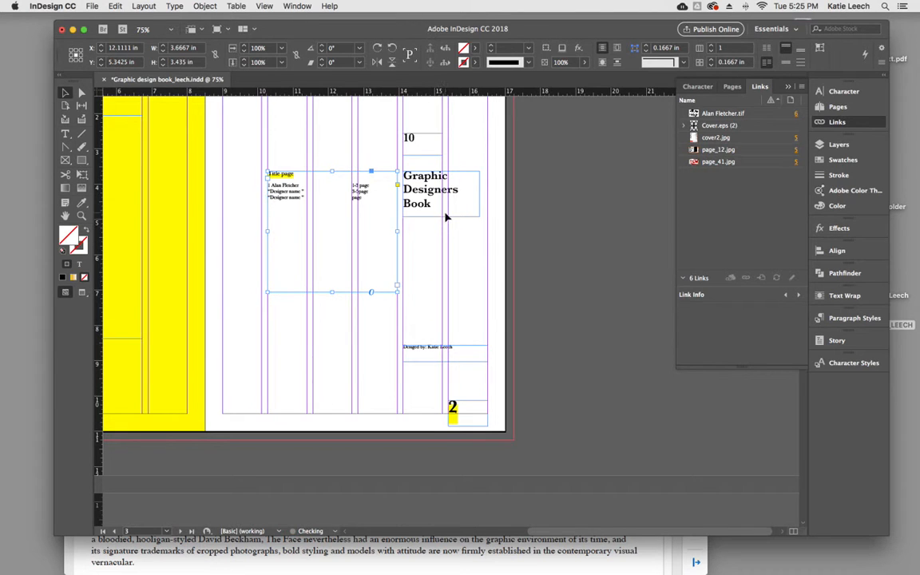
pyautogui.moveTo(483, 217); pyautogui.dragTo(487, 215)
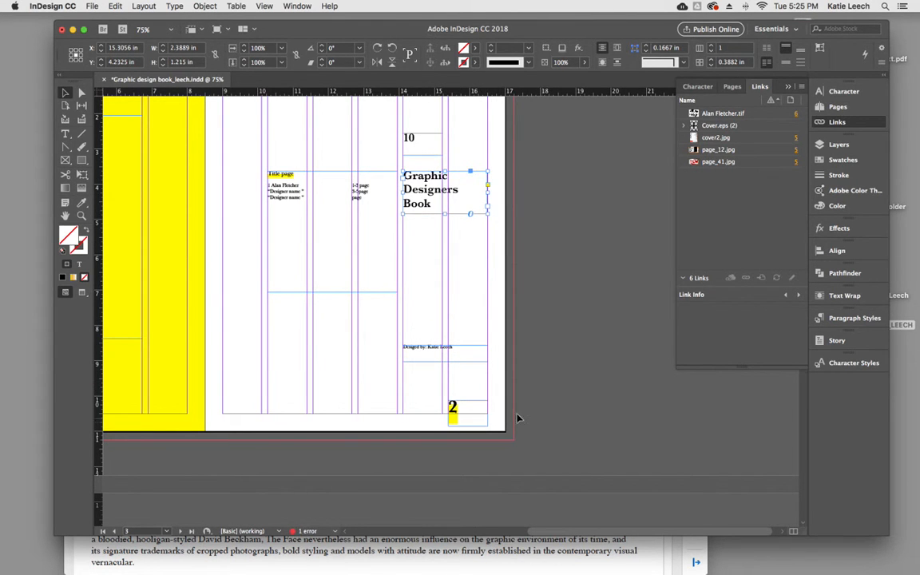
# - Delete the empty image placeholder frame from the Alan Fletcher lettering spread on pages 5 and 6
pyautogui.scroll(-15, 557, 435)
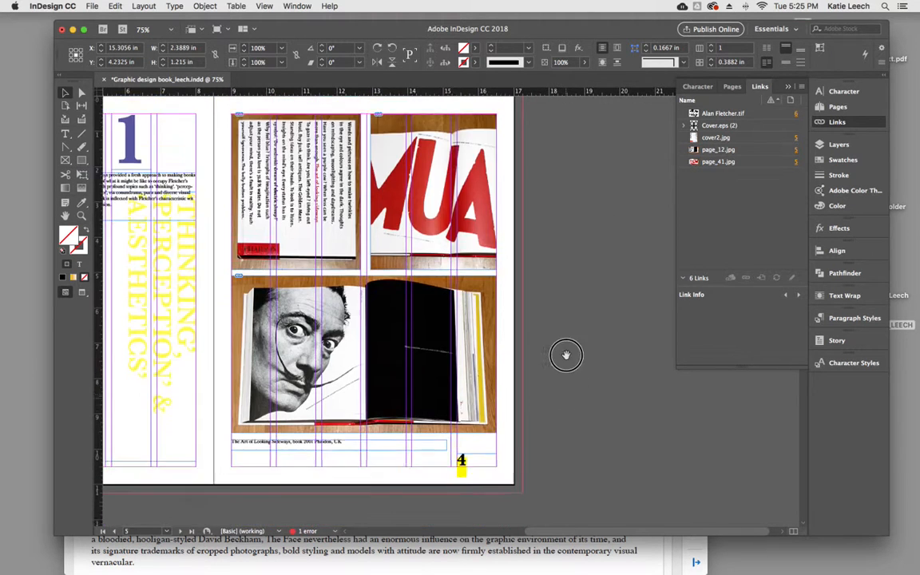
pyautogui.scroll(-5, 564, 285)
pyautogui.click(599, 381)
pyautogui.moveTo(590, 378); pyautogui.dragTo(479, 335)
pyautogui.click(605, 396)
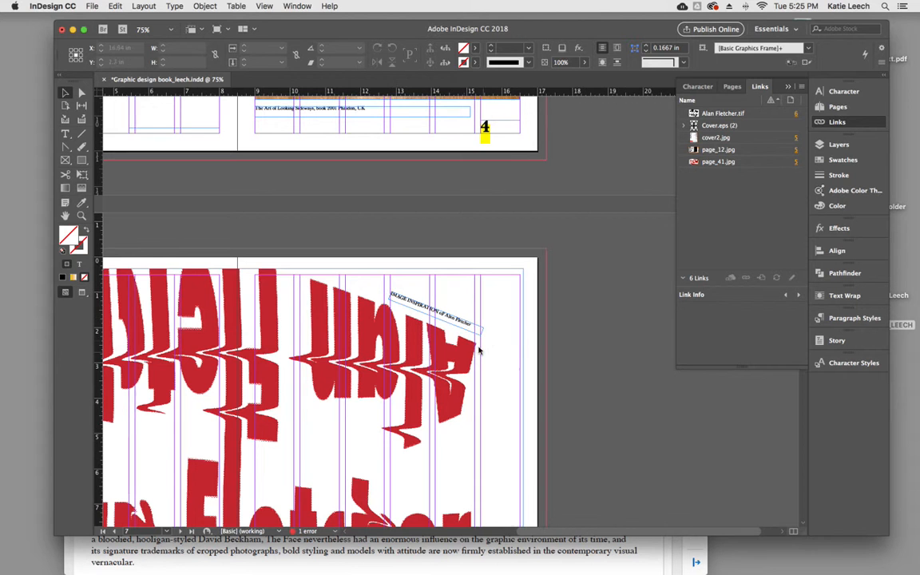
pyautogui.moveTo(196, 492); pyautogui.dragTo(428, 345)
pyautogui.click(197, 285)
pyautogui.moveTo(198, 285); pyautogui.dragTo(303, 281)
pyautogui.click(220, 272)
pyautogui.press('BackSpace')
# - Shift the Alan Fletcher artwork slightly right on its spread, centred at about X 8.64 in and Y 5.5 in
pyautogui.moveTo(421, 237); pyautogui.dragTo(286, 235)
pyautogui.moveTo(515, 352); pyautogui.dragTo(424, 330)
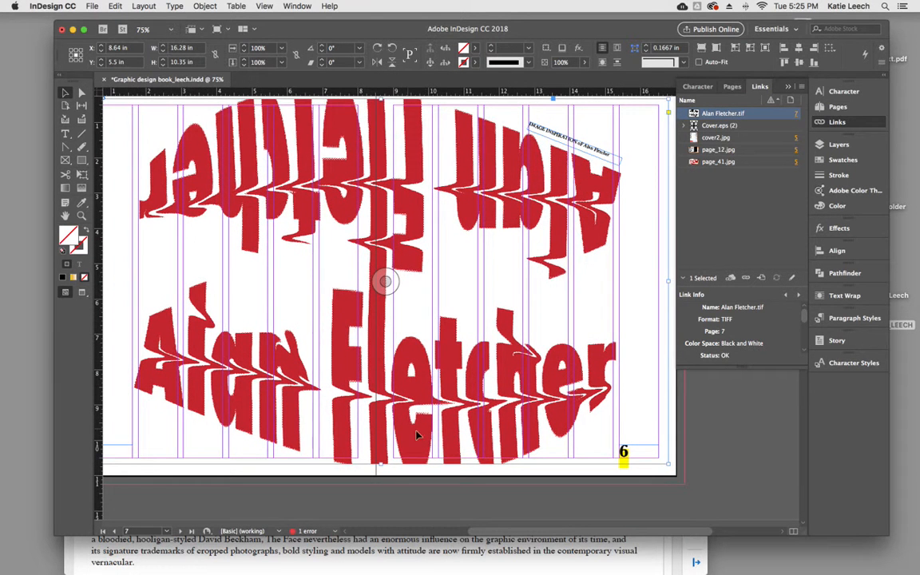
pyautogui.moveTo(276, 378); pyautogui.dragTo(369, 350)
pyautogui.scroll(3, 369, 349)
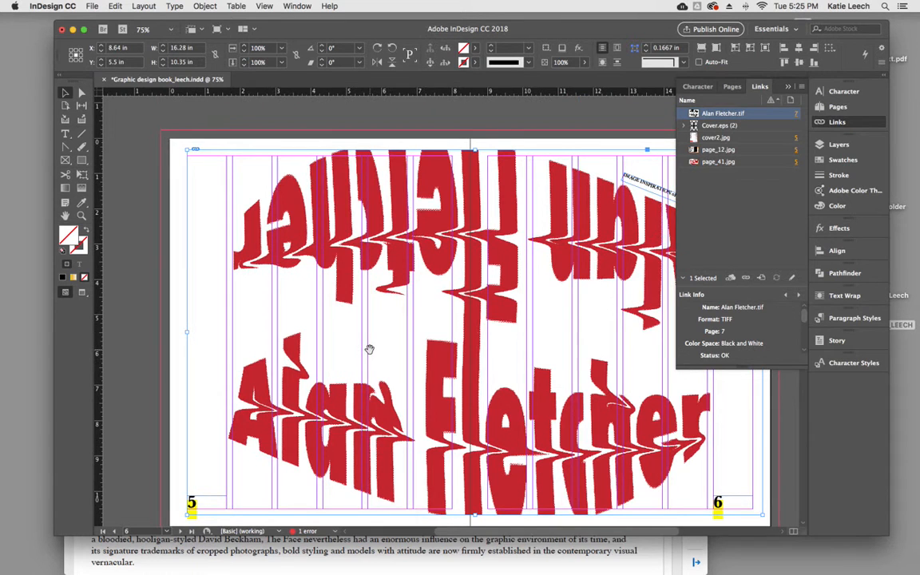
# - Examine the template spread on pages 7 and 8, including its empty image placeholders and the large number 3 frame
pyautogui.press('super+minus')
pyautogui.press('super+minus')
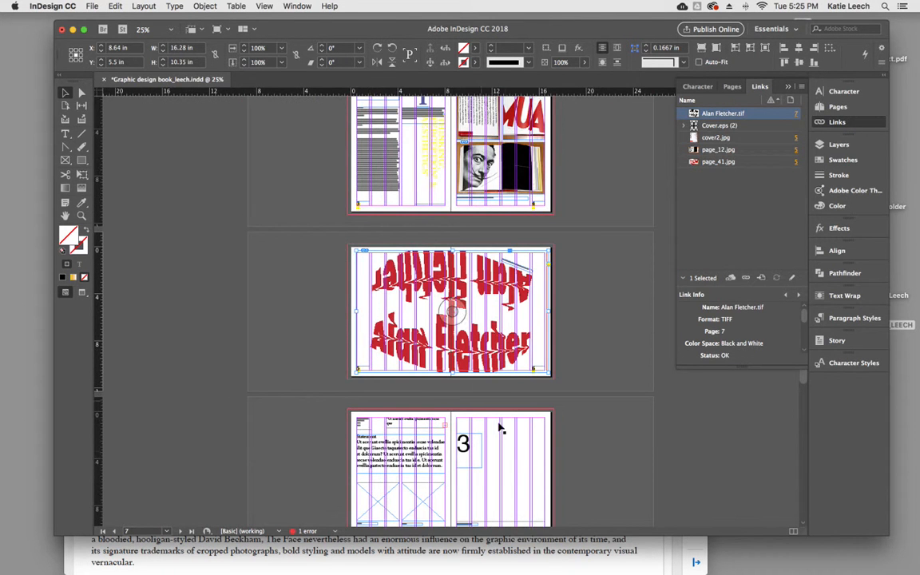
pyautogui.scroll(-3, 549, 473)
pyautogui.keyDown('super'); pyautogui.click(462, 395); pyautogui.keyUp('super')
pyautogui.keyDown('super'); pyautogui.click(434, 365); pyautogui.keyUp('super')
pyautogui.moveTo(408, 333); pyautogui.dragTo(425, 430)
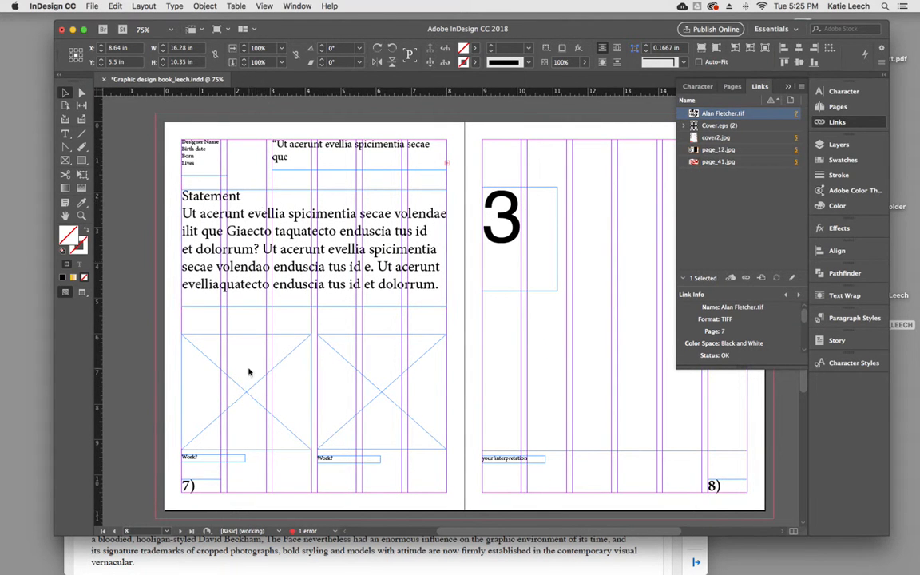
pyautogui.click(364, 378)
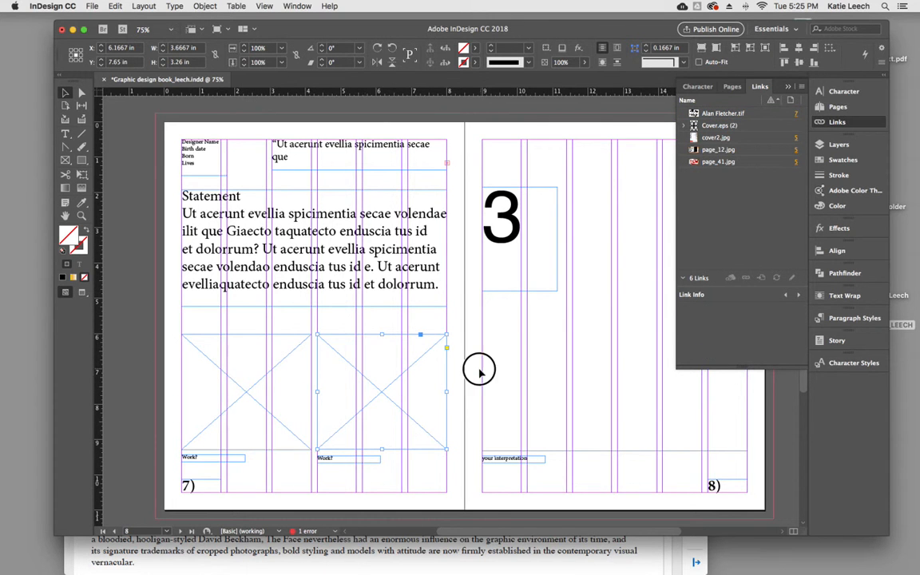
pyautogui.moveTo(479, 370); pyautogui.dragTo(382, 372)
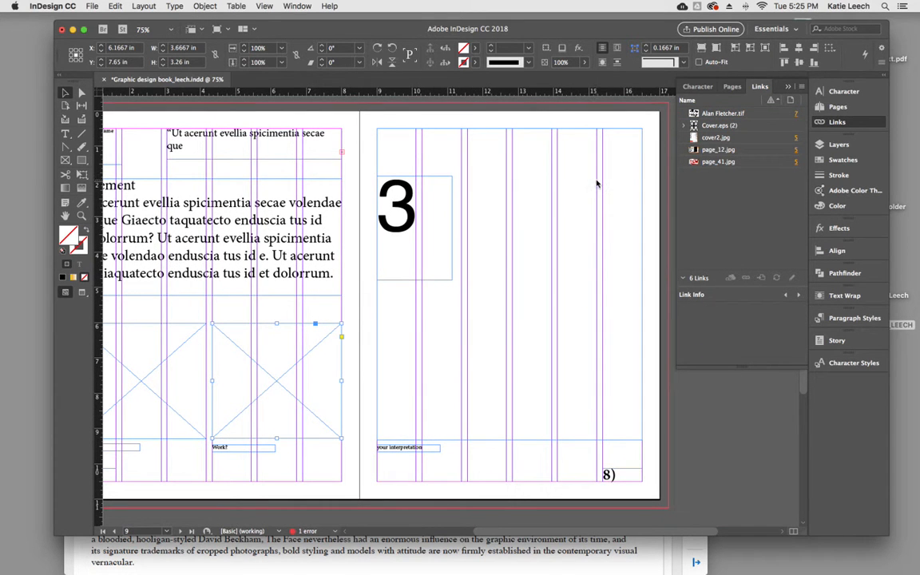
pyautogui.click(409, 226)
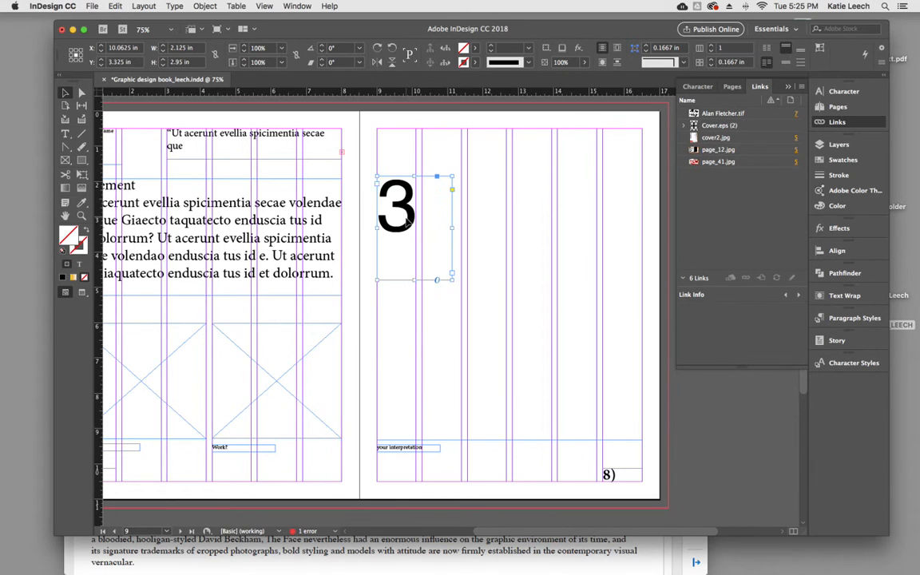
# - Compare the large number 1 on page 3 with the numbered designer entries in the book text PDF in Acrobat
pyautogui.scroll(1, 407, 228)
pyautogui.scroll(15, 406, 224)
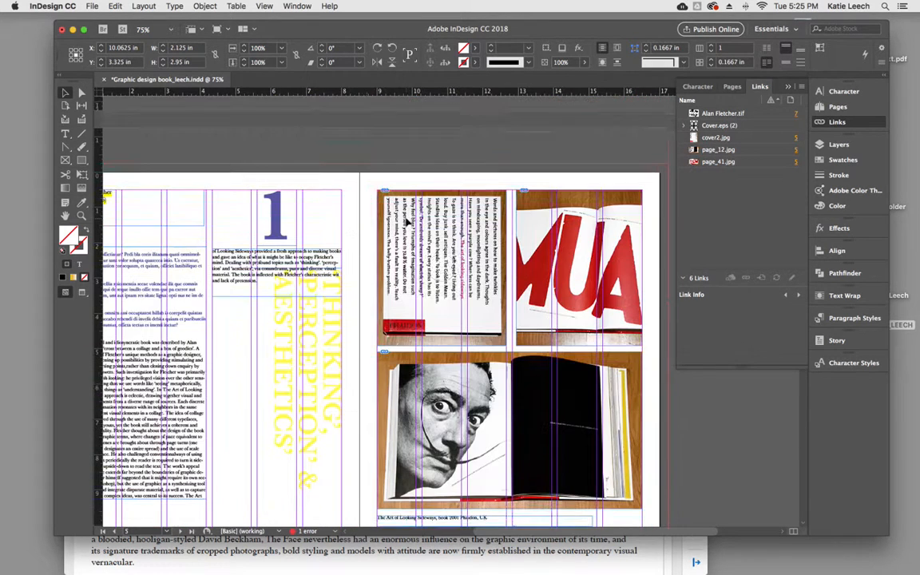
pyautogui.click(275, 223)
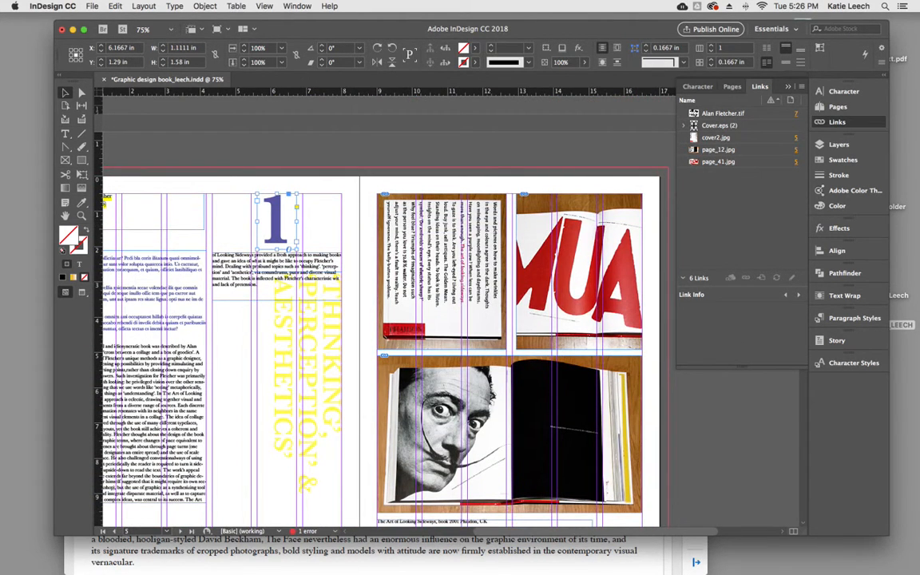
pyautogui.click(190, 566)
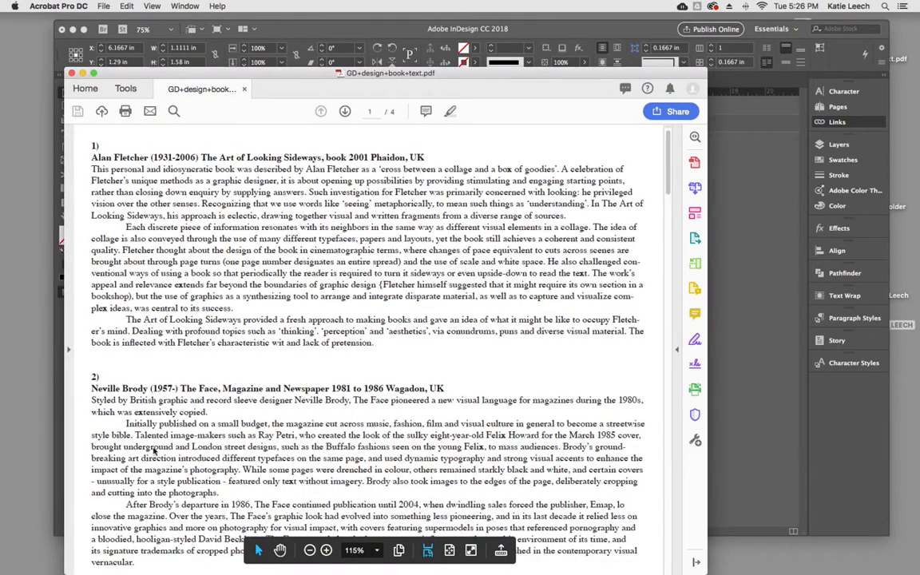
pyautogui.scroll(-5, 160, 435)
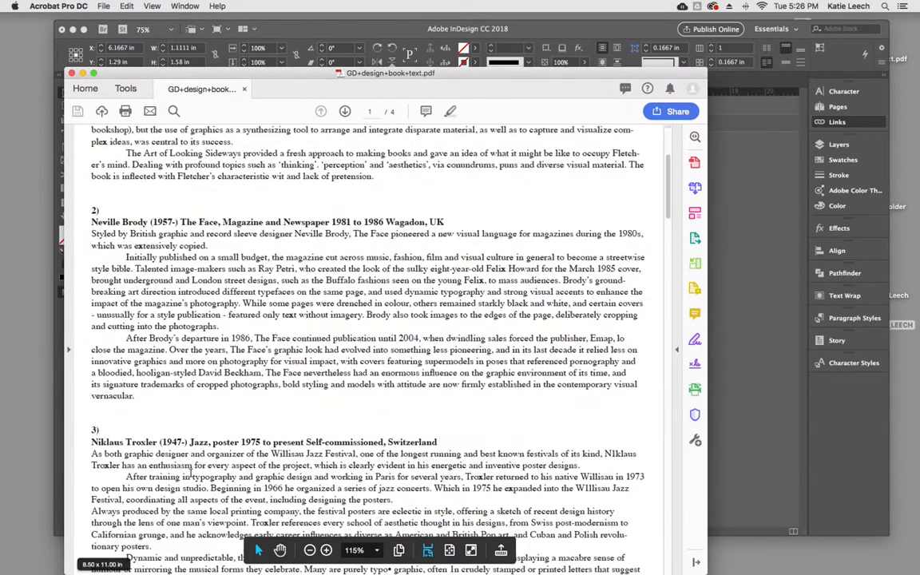
pyautogui.click(749, 430)
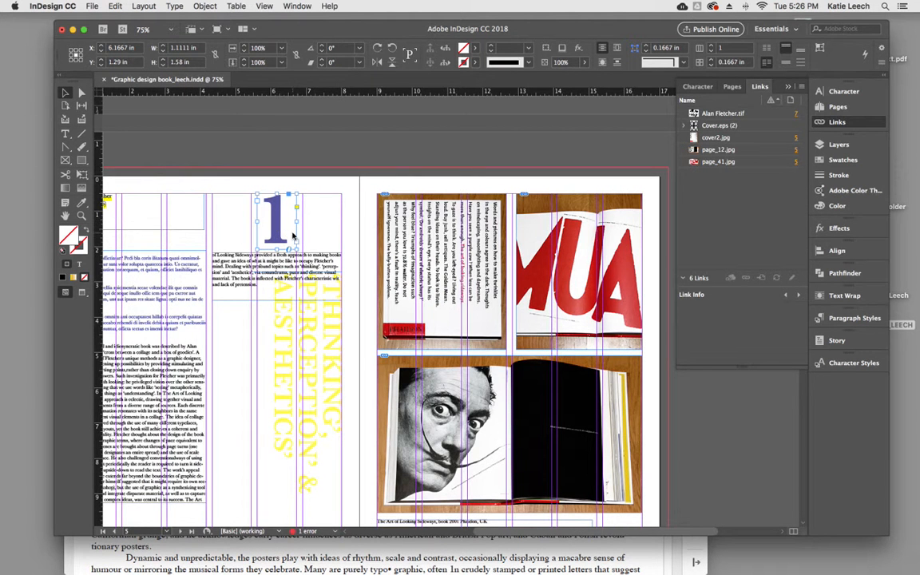
# - Move the large number 1 from page 3 to the last column of page 6, centred at about X 15.94 in and Y 5.22 in
pyautogui.press('super+minus')
pyautogui.moveTo(445, 390); pyautogui.dragTo(389, 305)
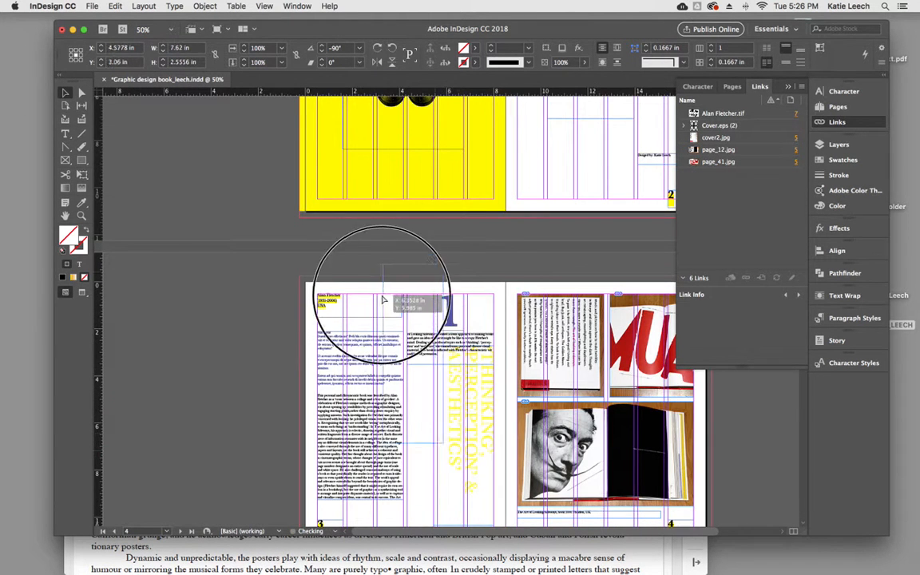
pyautogui.press('super+z')
pyautogui.moveTo(455, 316); pyautogui.dragTo(360, 366)
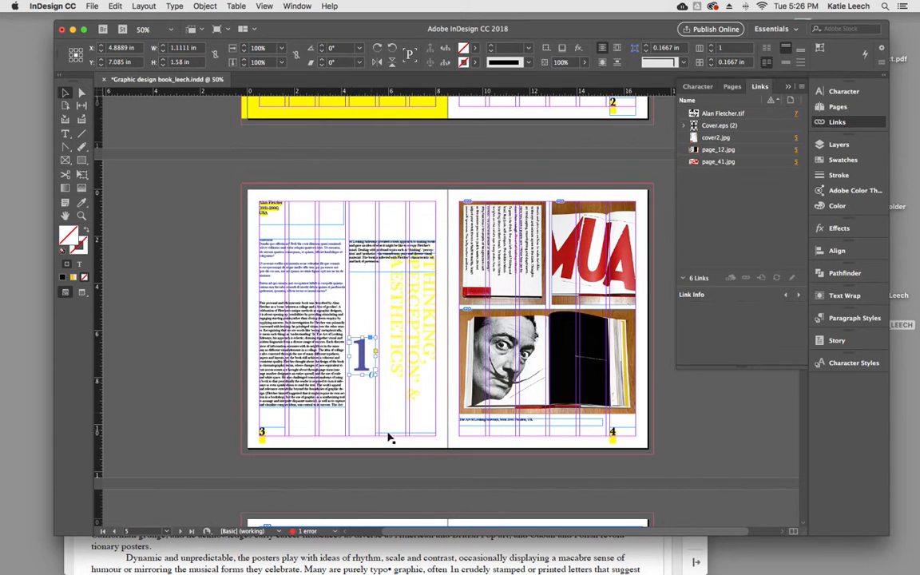
pyautogui.scroll(-5, 443, 410)
pyautogui.scroll(5, 443, 412)
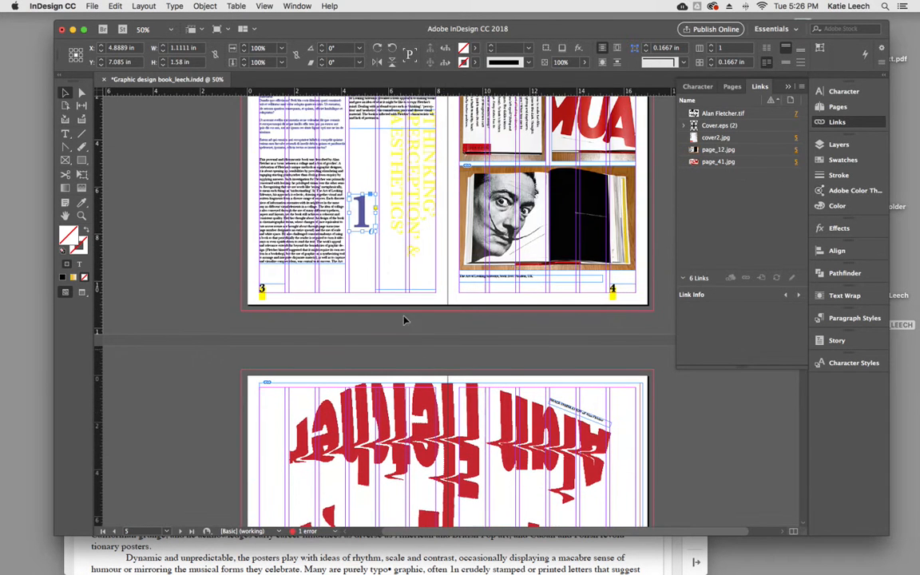
pyautogui.moveTo(363, 232); pyautogui.dragTo(621, 505)
# - Review the remaining template spreads through the last blank page and return to the Alan Fletcher artwork spread
pyautogui.scroll(-10, 436, 461)
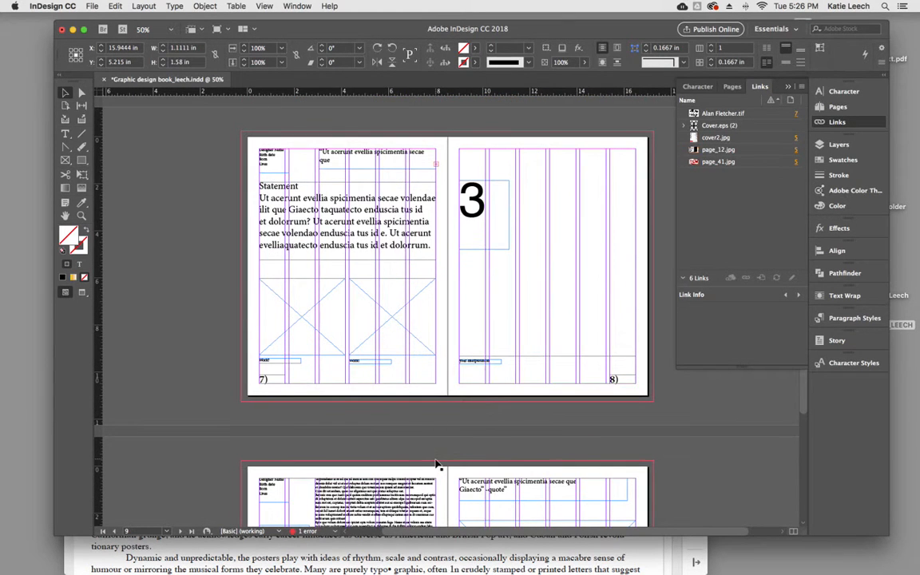
pyautogui.scroll(-5, 493, 349)
pyautogui.scroll(-2, 493, 349)
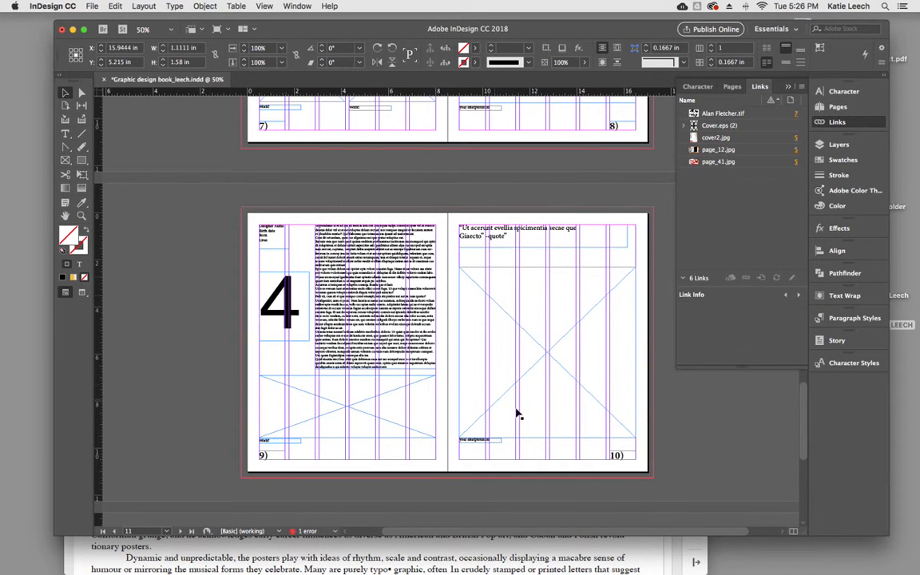
pyautogui.scroll(-1, 465, 406)
pyautogui.scroll(-4, 465, 407)
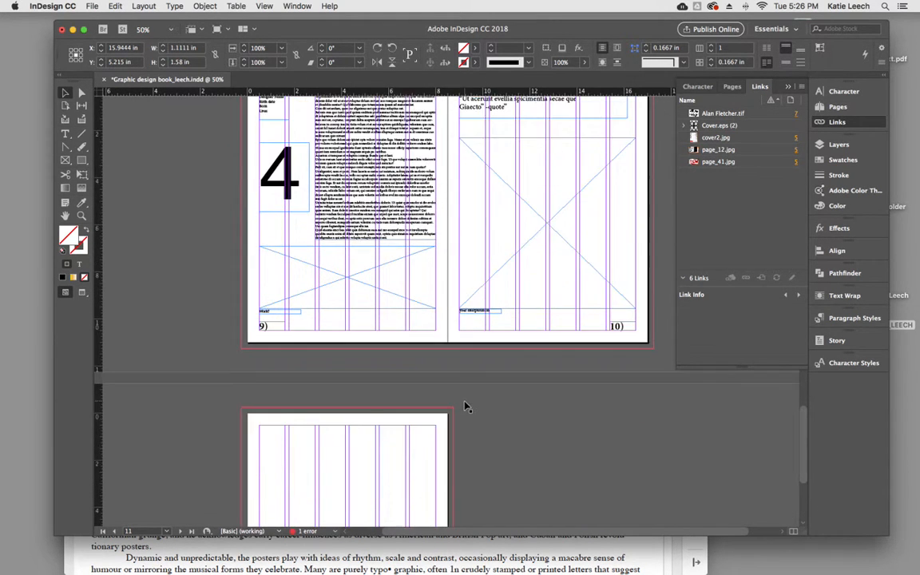
pyautogui.scroll(3, 465, 407)
pyautogui.scroll(10, 465, 407)
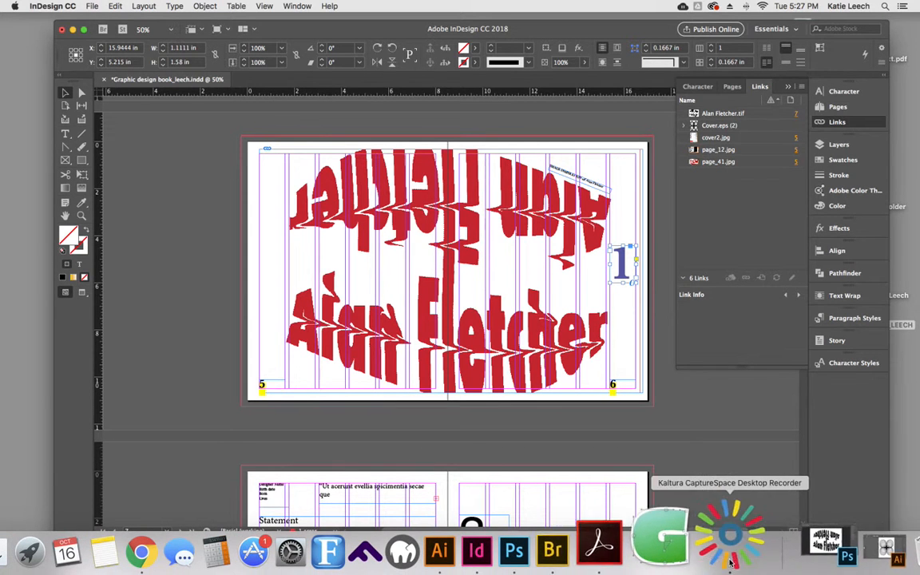
pyautogui.click(731, 550)
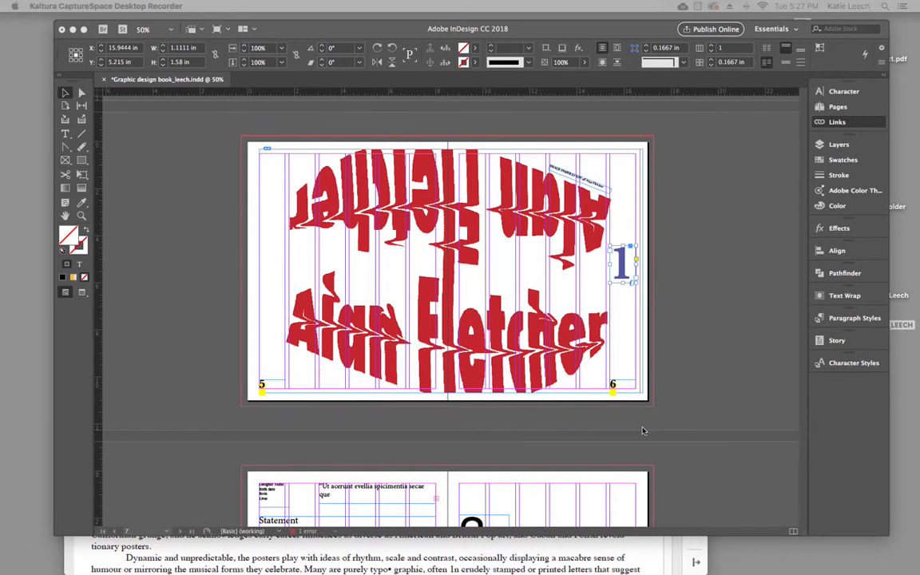